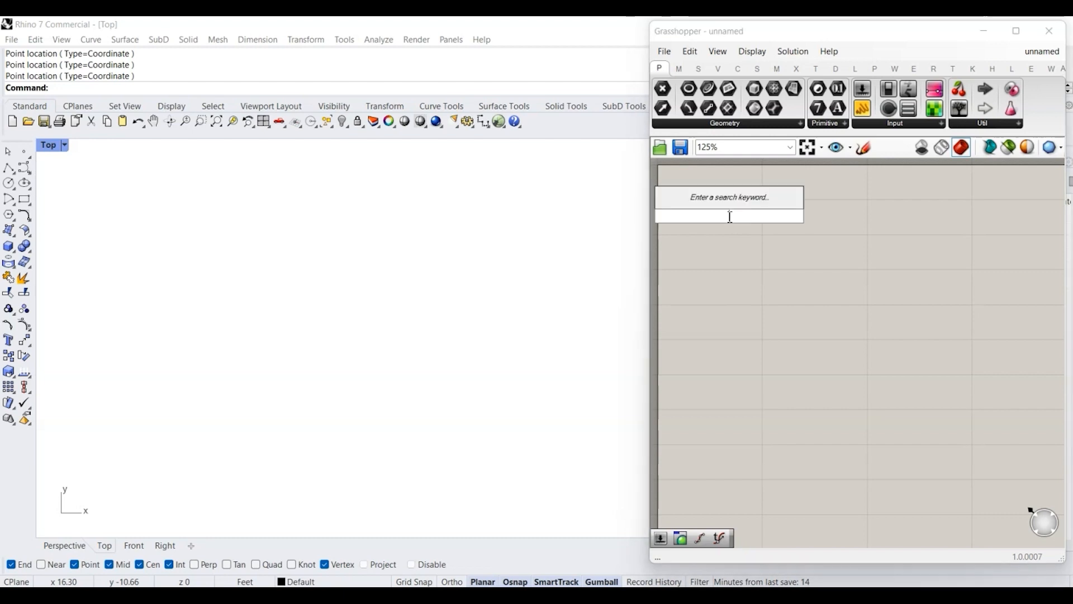
Step: Add a Point parameter and set multiple points to it by picking twelve locations in the Top viewport
{"action": "type", "text": "point"}
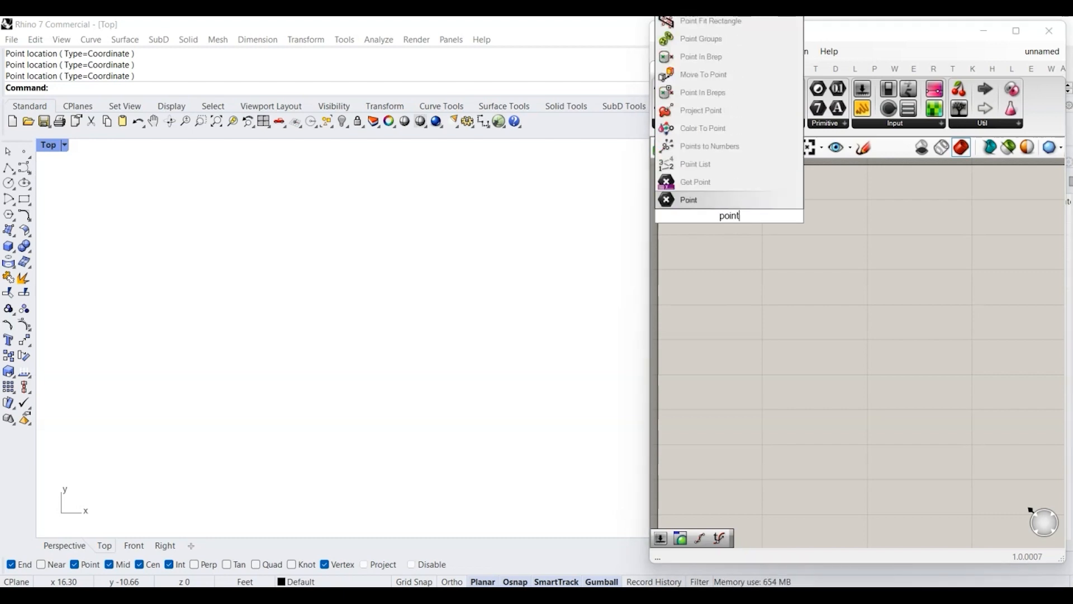
{"action": "key", "text": "Return"}
{"action": "right_click", "coordinate": [729, 217]}
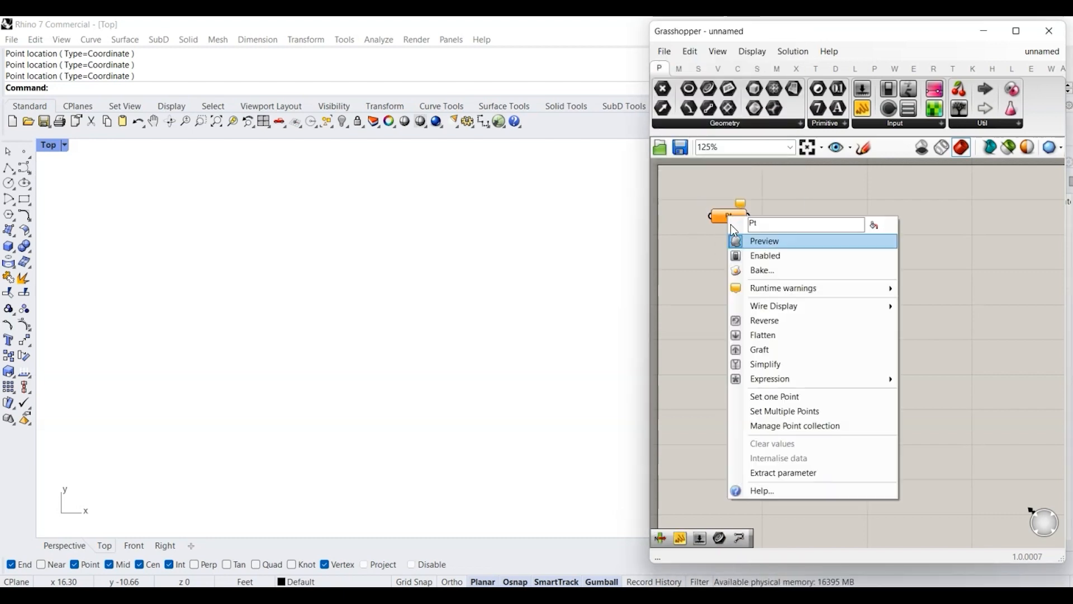
{"action": "left_click", "coordinate": [805, 400]}
{"action": "left_click", "coordinate": [106, 425]}
{"action": "left_click", "coordinate": [123, 265]}
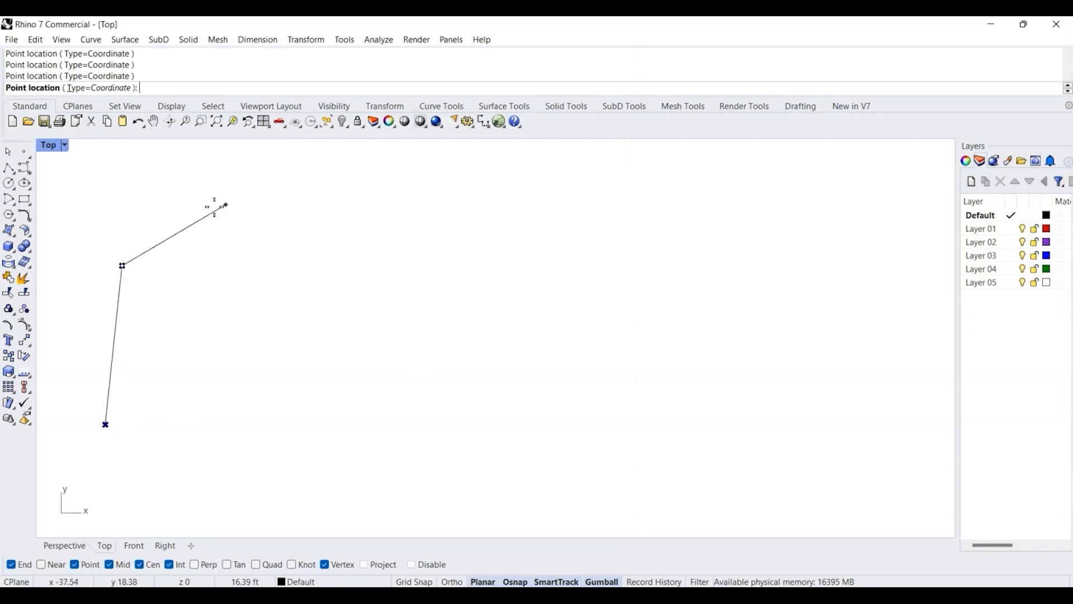
{"action": "left_click", "coordinate": [337, 188]}
{"action": "left_click", "coordinate": [498, 326]}
{"action": "left_click", "coordinate": [387, 346]}
{"action": "left_click", "coordinate": [216, 191]}
{"action": "left_click", "coordinate": [167, 288]}
{"action": "left_click", "coordinate": [232, 394]}
{"action": "left_click", "coordinate": [468, 500]}
{"action": "left_click", "coordinate": [431, 399]}
{"action": "left_click", "coordinate": [168, 479]}
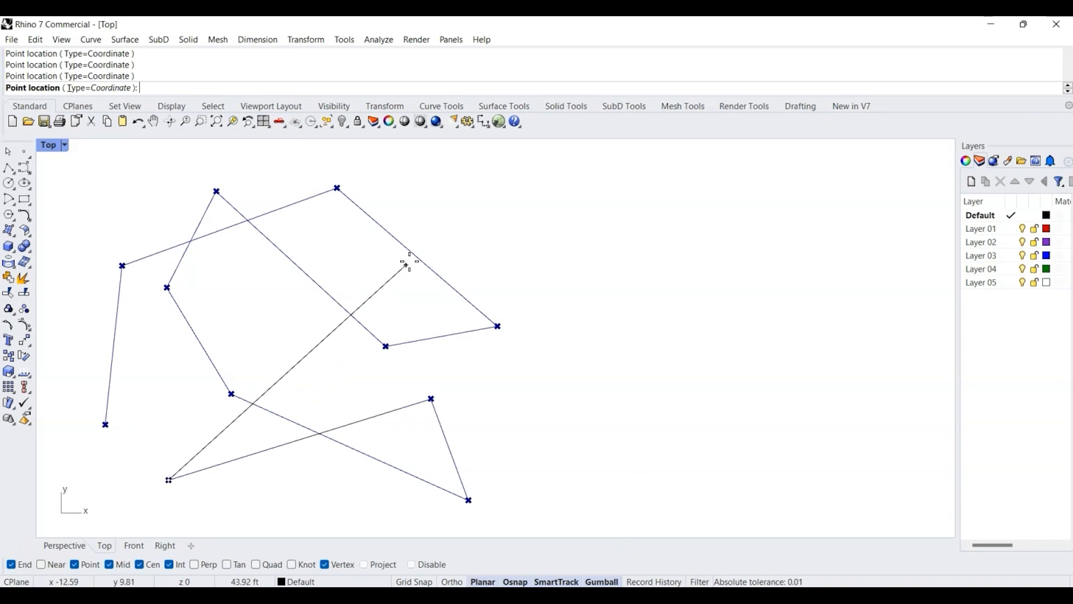
{"action": "left_click", "coordinate": [465, 213]}
{"action": "key", "text": "Return"}
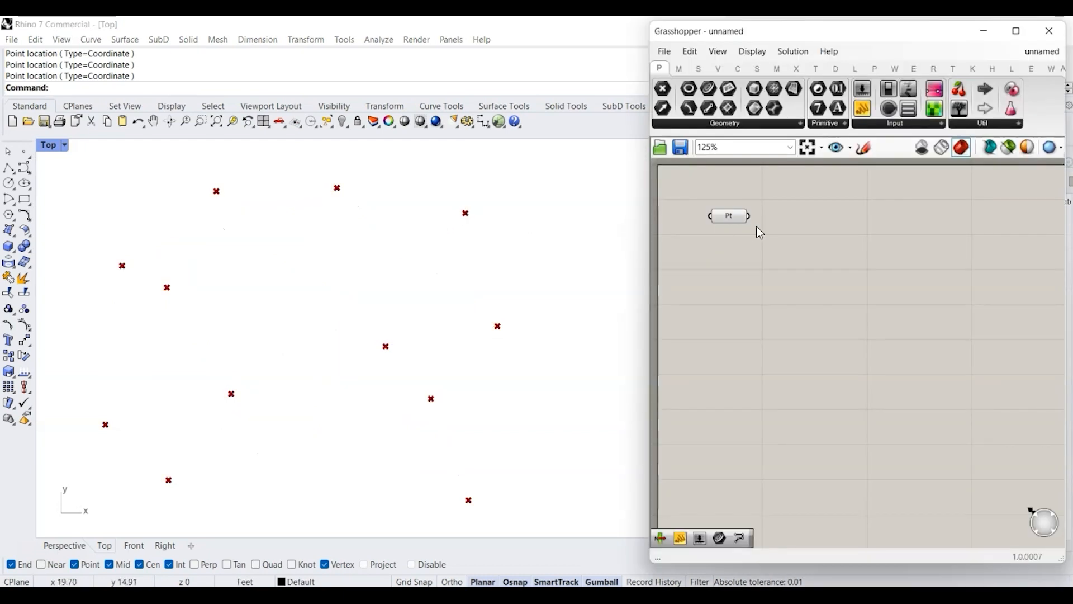
Step: Add a PolyLine component and connect the Point parameter to its vertices input
{"action": "double_click", "coordinate": [827, 219]}
{"action": "type", "text": "polyline"}
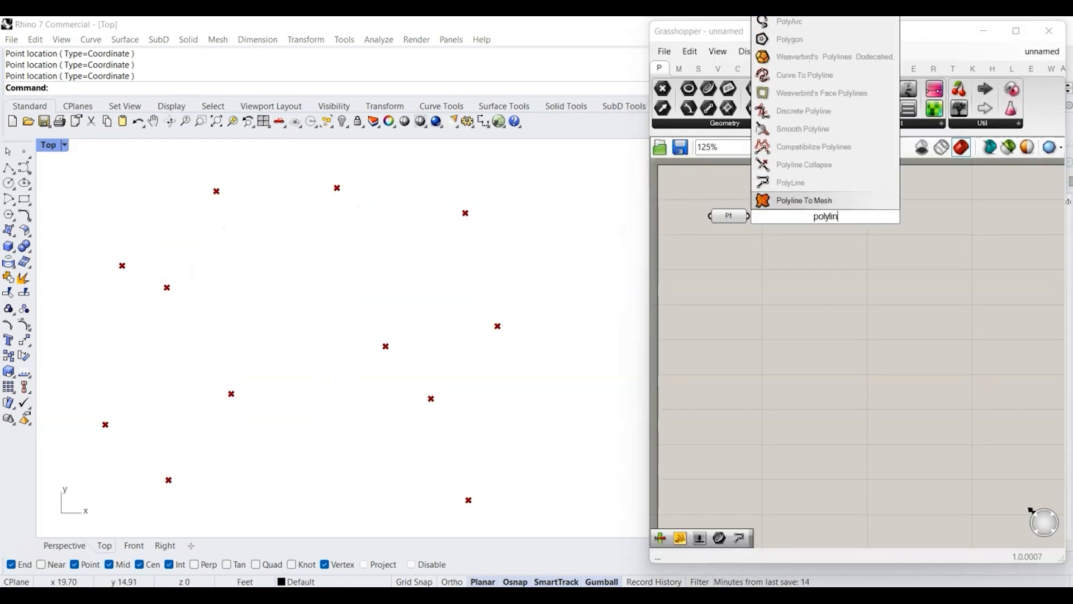
{"action": "left_click", "coordinate": [814, 183]}
{"action": "left_click_drag", "start_coordinate": [749, 216], "coordinate": [784, 216]}
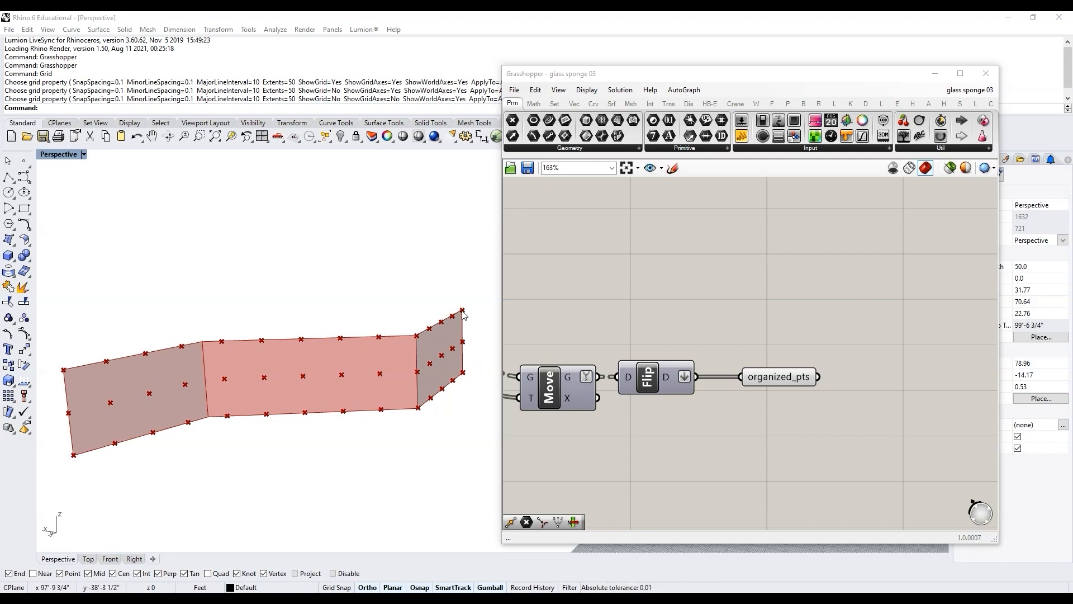
Step: Place a rows parameter beside the organized_pts output, linked with hidden wires
{"action": "mouse_move", "coordinate": [799, 380]}
{"action": "scroll", "coordinate": [720, 415], "scroll_direction": "down", "scroll_amount": 5}
{"action": "scroll", "coordinate": [622, 404], "scroll_direction": "up", "scroll_amount": 2}
{"action": "scroll", "coordinate": [713, 418], "scroll_direction": "down", "scroll_amount": 3}
{"action": "scroll", "coordinate": [565, 411], "scroll_direction": "up", "scroll_amount": 3}
{"action": "right_click_drag", "start_coordinate": [565, 412], "coordinate": [603, 398]}
{"action": "scroll", "coordinate": [608, 322], "scroll_direction": "up", "scroll_amount": 3}
{"action": "scroll", "coordinate": [601, 335], "scroll_direction": "up", "scroll_amount": 1}
{"action": "left_click_drag", "start_coordinate": [601, 327], "coordinate": [893, 357], "text": "alt"}
{"action": "right_click", "coordinate": [731, 321]}
{"action": "mouse_move", "coordinate": [826, 354]}
{"action": "left_click", "coordinate": [901, 379]}
{"action": "left_click", "coordinate": [721, 342]}
{"action": "scroll", "coordinate": [695, 337], "scroll_direction": "down", "scroll_amount": 5}
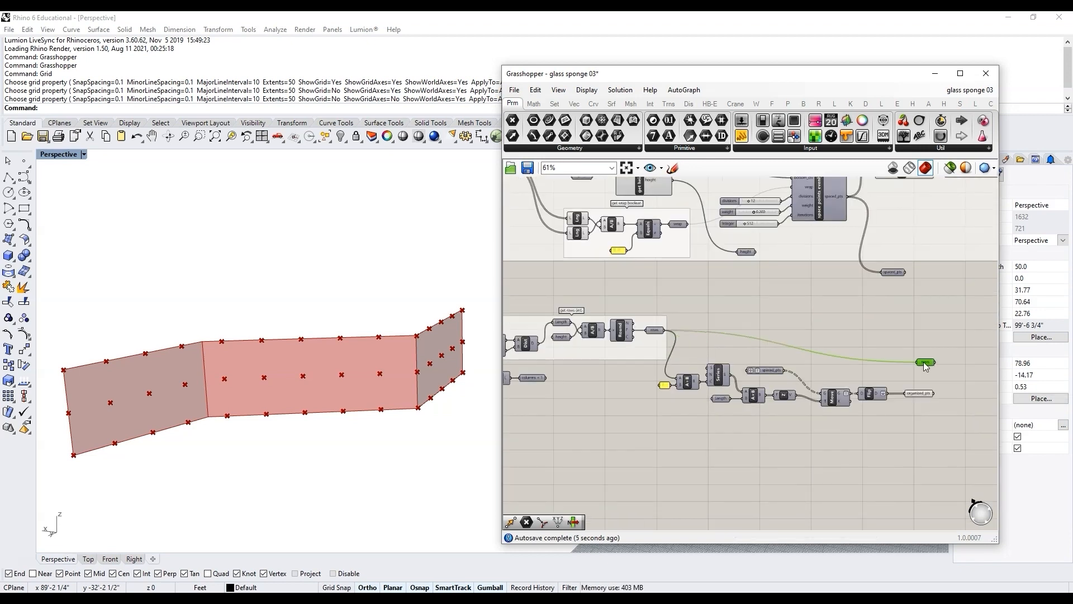
Step: Place a columns + 1 parameter below the rows parameter, also linked with hidden wires
{"action": "left_click", "coordinate": [829, 424]}
{"action": "scroll", "coordinate": [533, 377], "scroll_direction": "up", "scroll_amount": 7}
{"action": "left_click_drag", "start_coordinate": [545, 377], "coordinate": [879, 418], "text": "alt"}
{"action": "right_click", "coordinate": [689, 379]}
{"action": "mouse_move", "coordinate": [771, 411]}
{"action": "left_click", "coordinate": [868, 437]}
{"action": "scroll", "coordinate": [642, 403], "scroll_direction": "down", "scroll_amount": 8}
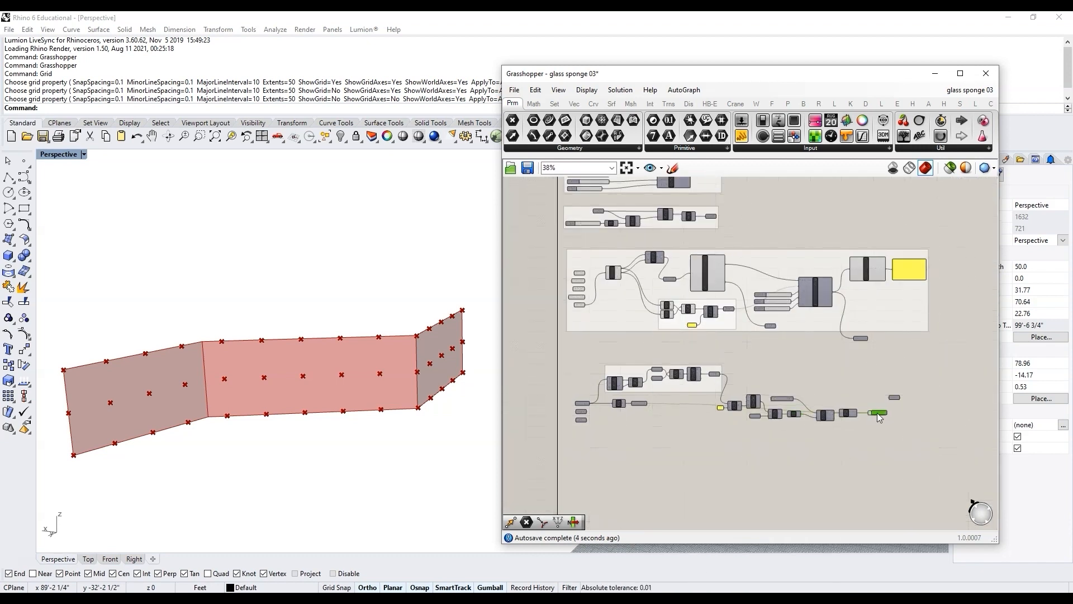
{"action": "scroll", "coordinate": [879, 418], "scroll_direction": "up", "scroll_amount": 8}
{"action": "left_click", "coordinate": [739, 334]}
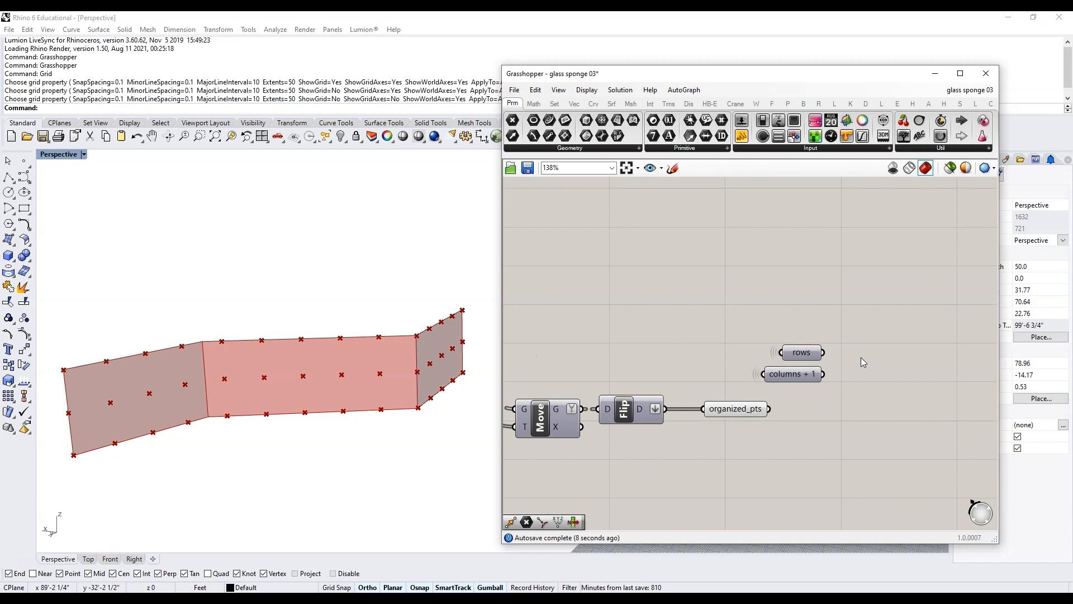
Step: Add a Multiplication component and connect rows to its A input and columns + 1 to its B input
{"action": "scroll", "coordinate": [861, 361], "scroll_direction": "up", "scroll_amount": 3}
{"action": "double_click", "coordinate": [873, 365]}
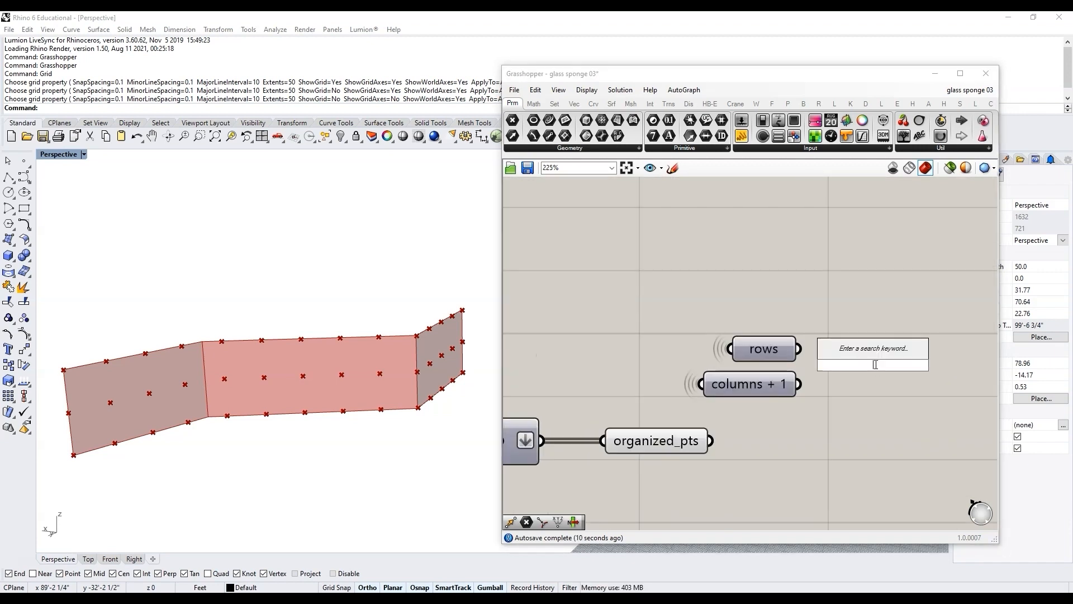
{"action": "type", "text": "mul"}
{"action": "left_click", "coordinate": [873, 323]}
{"action": "left_click_drag", "start_coordinate": [799, 349], "coordinate": [828, 349]}
{"action": "left_click", "coordinate": [863, 370]}
{"action": "left_click_drag", "start_coordinate": [798, 384], "coordinate": [861, 366]}
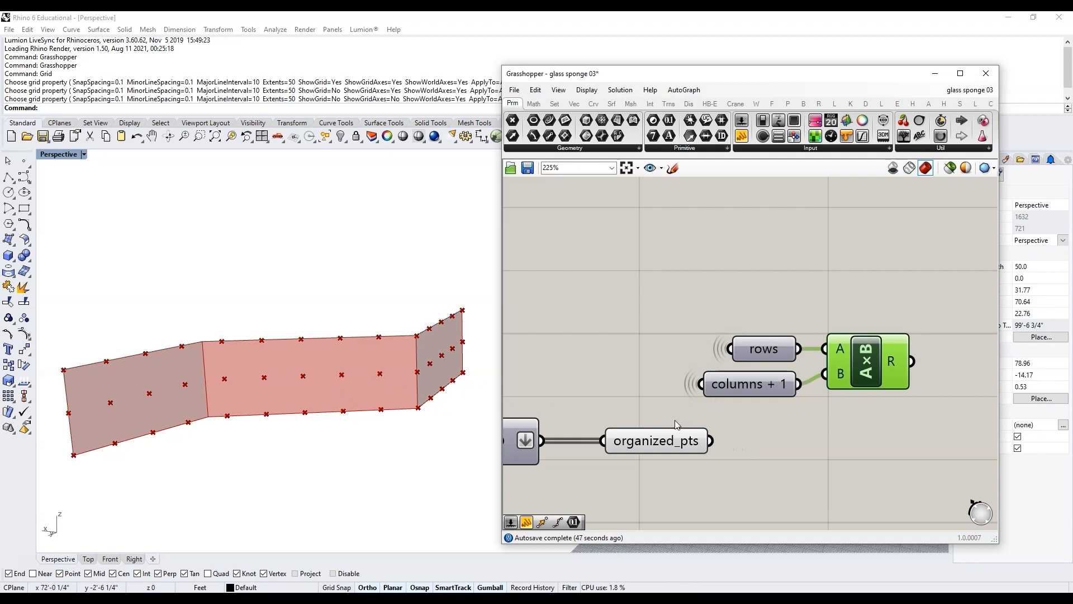
{"action": "mouse_move", "coordinate": [674, 443]}
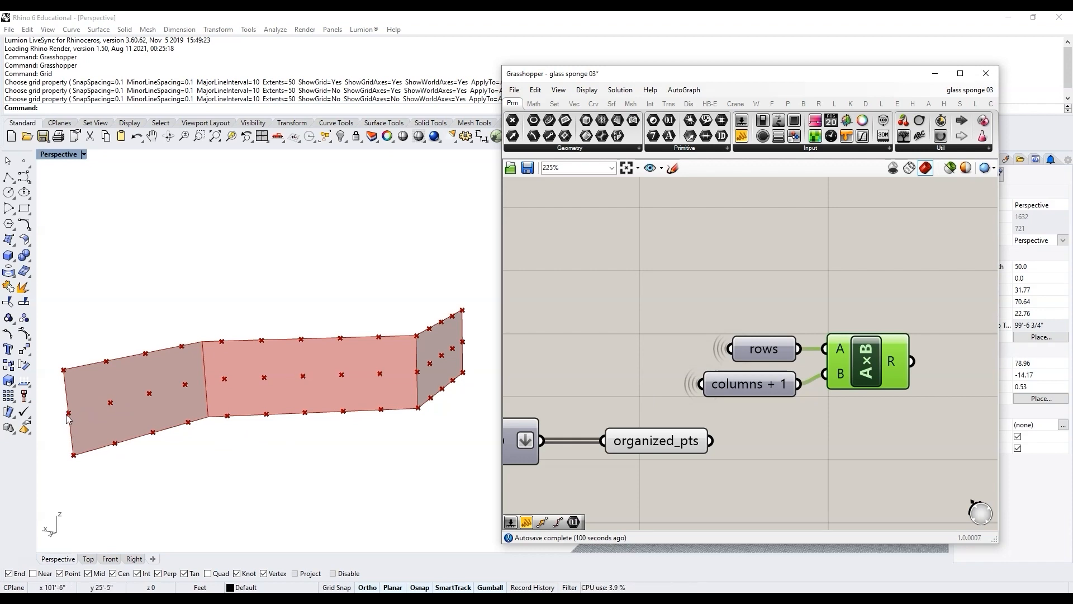
Step: Add a Series component and feed the multiplication result into its count input
{"action": "scroll", "coordinate": [615, 364], "scroll_direction": "down", "scroll_amount": 2}
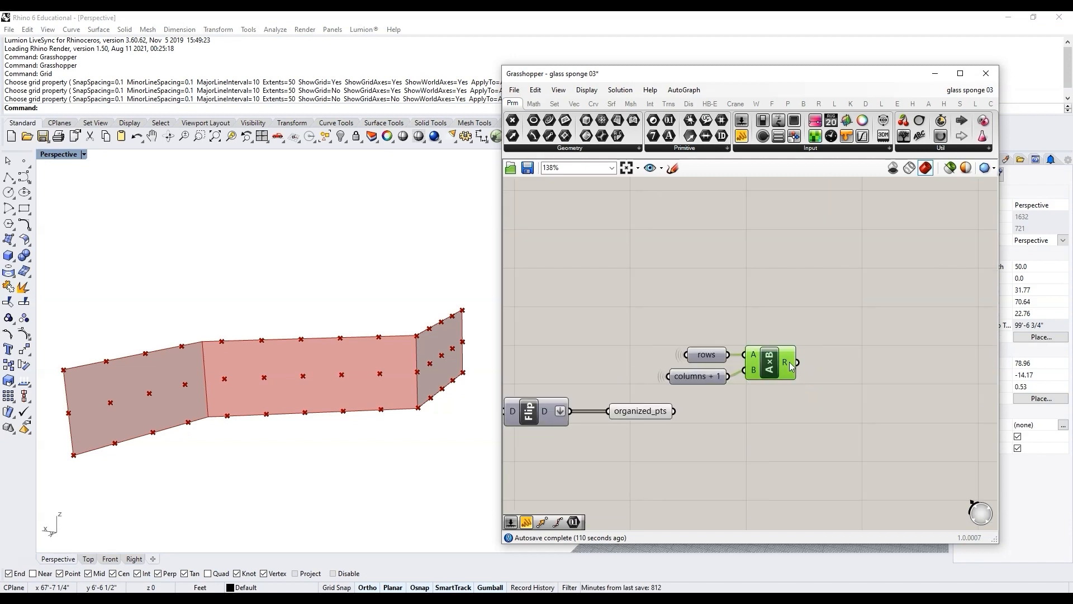
{"action": "mouse_move", "coordinate": [791, 366]}
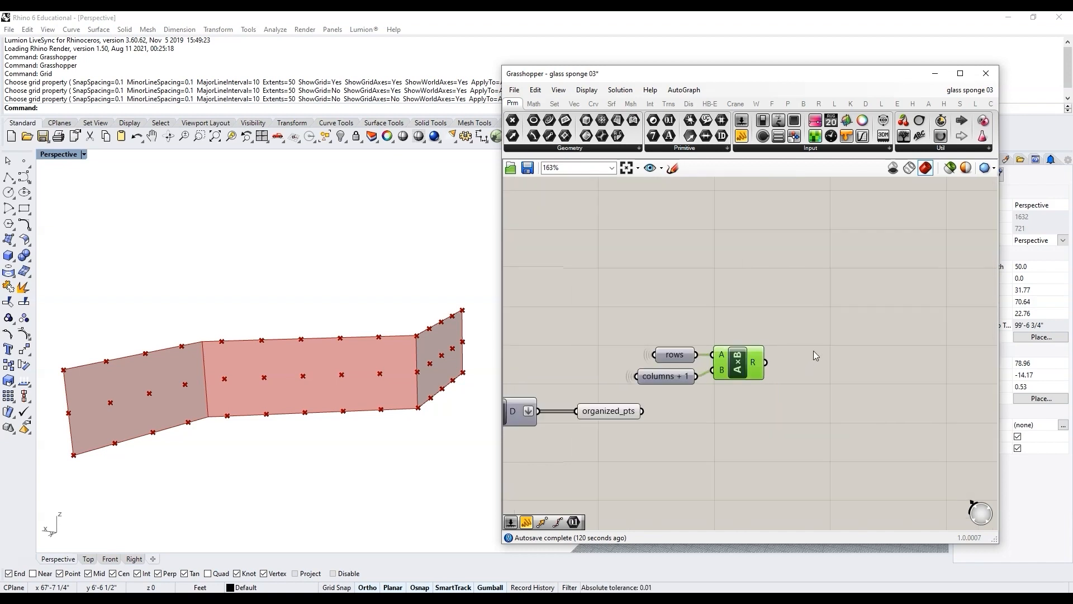
{"action": "scroll", "coordinate": [813, 352], "scroll_direction": "up", "scroll_amount": 2}
{"action": "double_click", "coordinate": [821, 362]}
{"action": "type", "text": "series"}
{"action": "key", "text": "Return"}
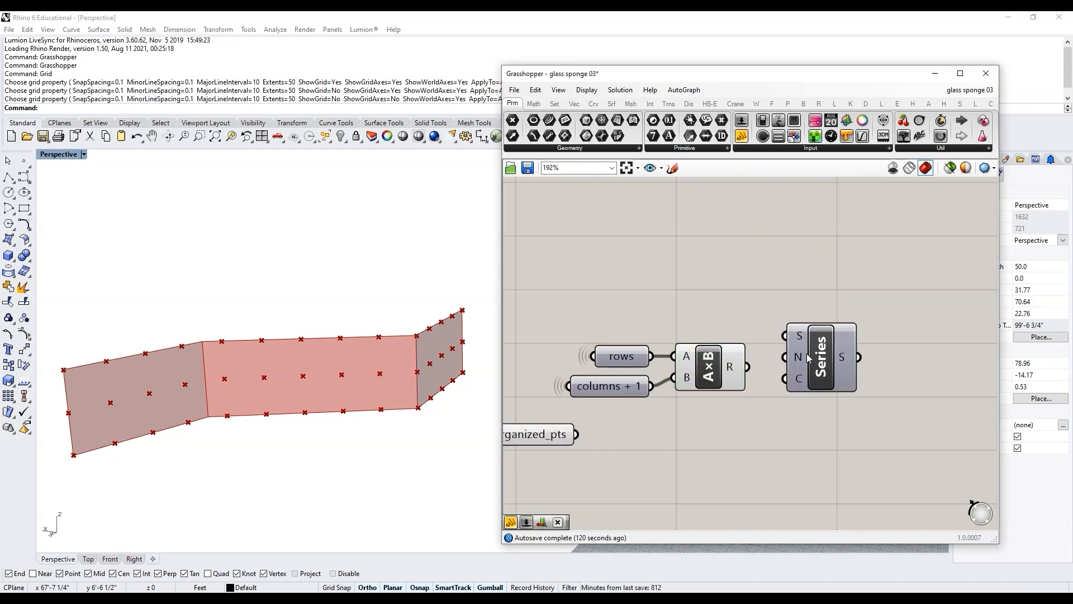
{"action": "left_click_drag", "start_coordinate": [749, 367], "coordinate": [816, 363]}
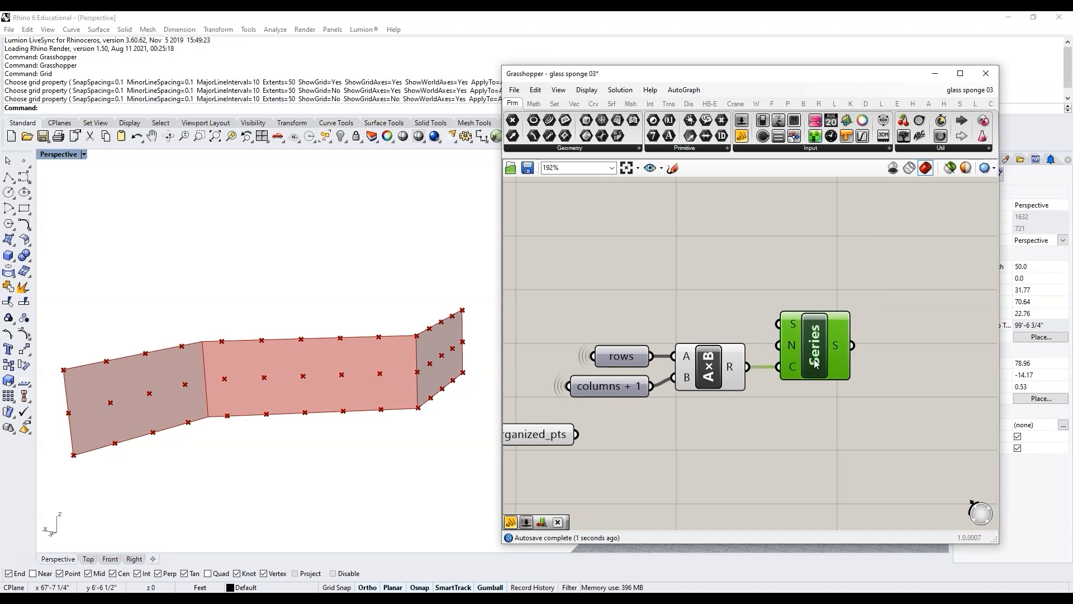
Step: Add a second Series component and connect the first series output to its start input
{"action": "mouse_move", "coordinate": [840, 344]}
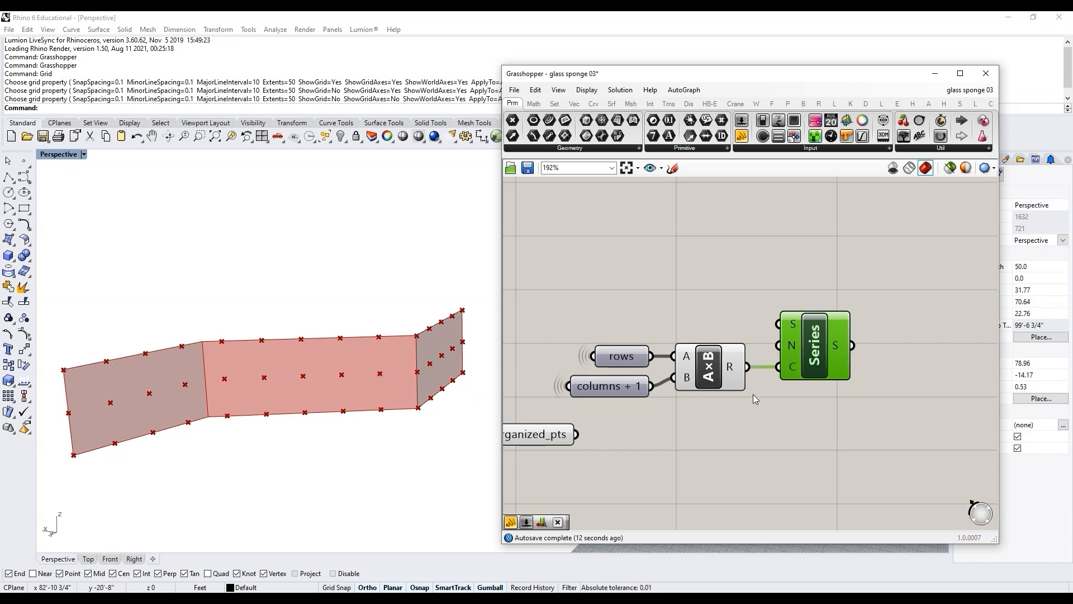
{"action": "scroll", "coordinate": [781, 336], "scroll_direction": "down", "scroll_amount": 3}
{"action": "scroll", "coordinate": [823, 331], "scroll_direction": "up", "scroll_amount": 2}
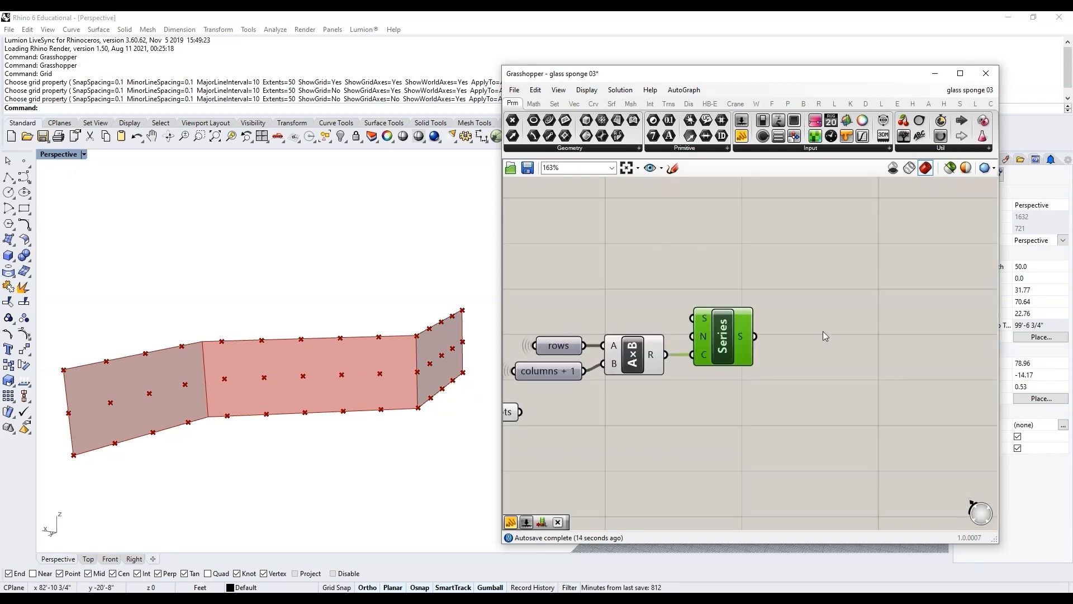
{"action": "double_click", "coordinate": [873, 351]}
{"action": "type", "text": "seri"}
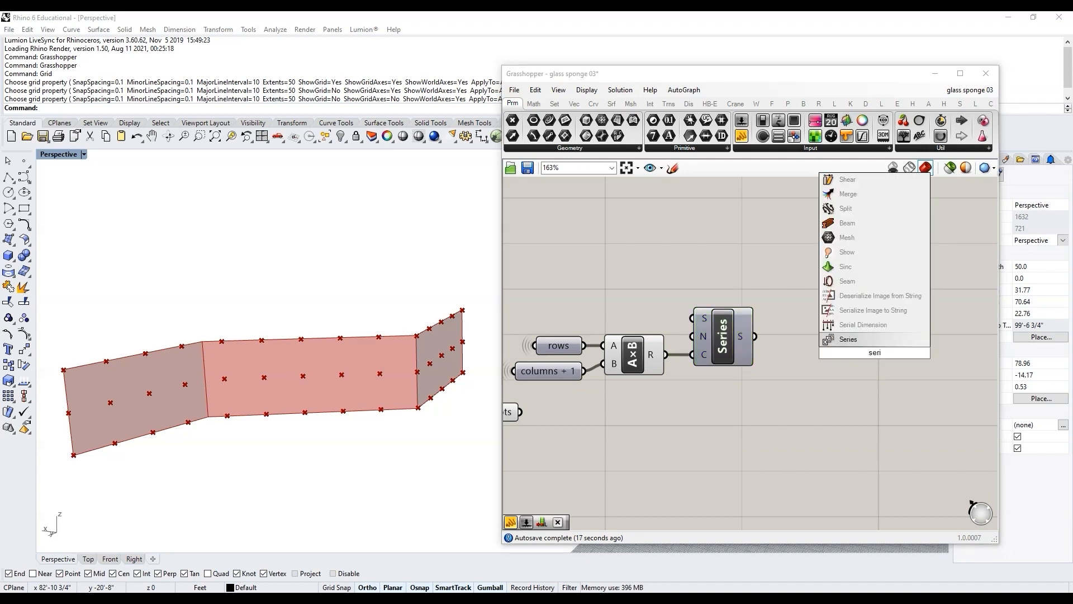
{"action": "key", "text": "Return"}
{"action": "left_click_drag", "start_coordinate": [756, 336], "coordinate": [859, 348]}
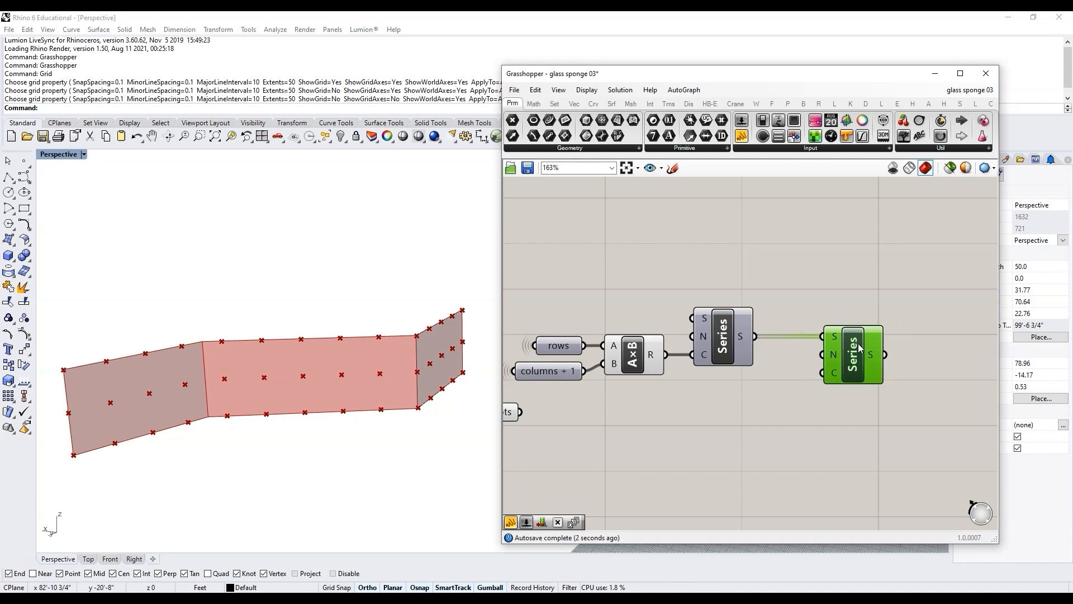
Step: Create a panel with the value 2 and connect it to the second Series' step input
{"action": "double_click", "coordinate": [794, 398]}
{"action": "type", "text": "2"}
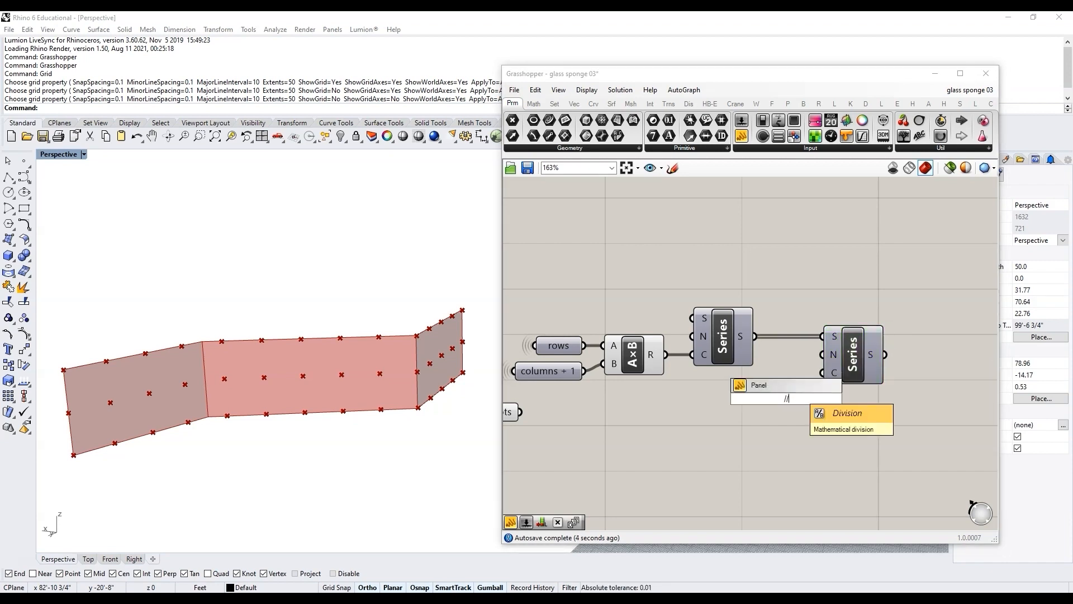
{"action": "key", "text": "Return"}
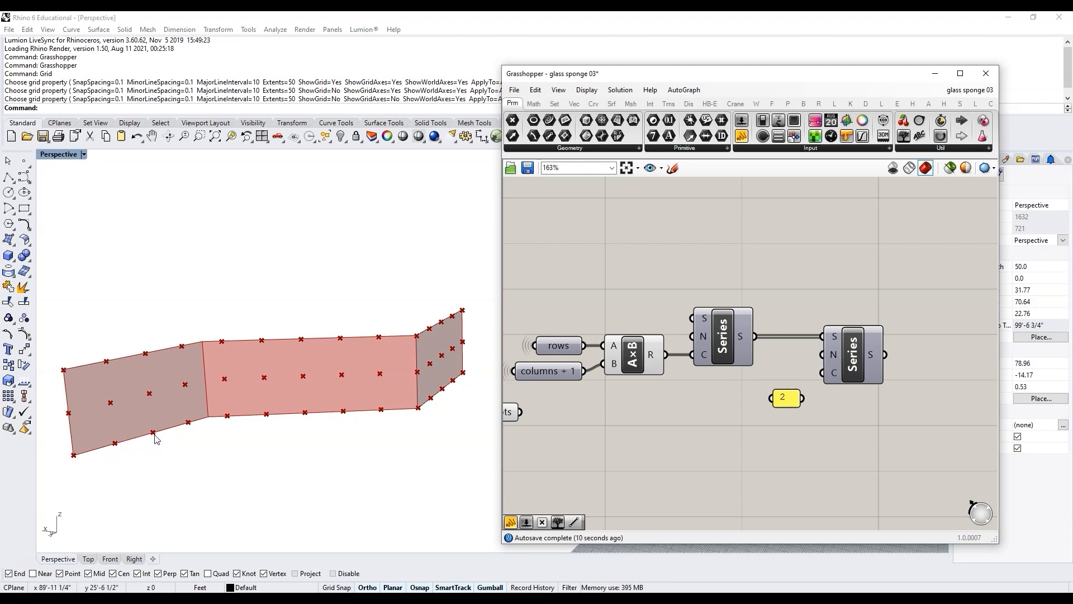
{"action": "left_click_drag", "start_coordinate": [786, 402], "coordinate": [822, 373]}
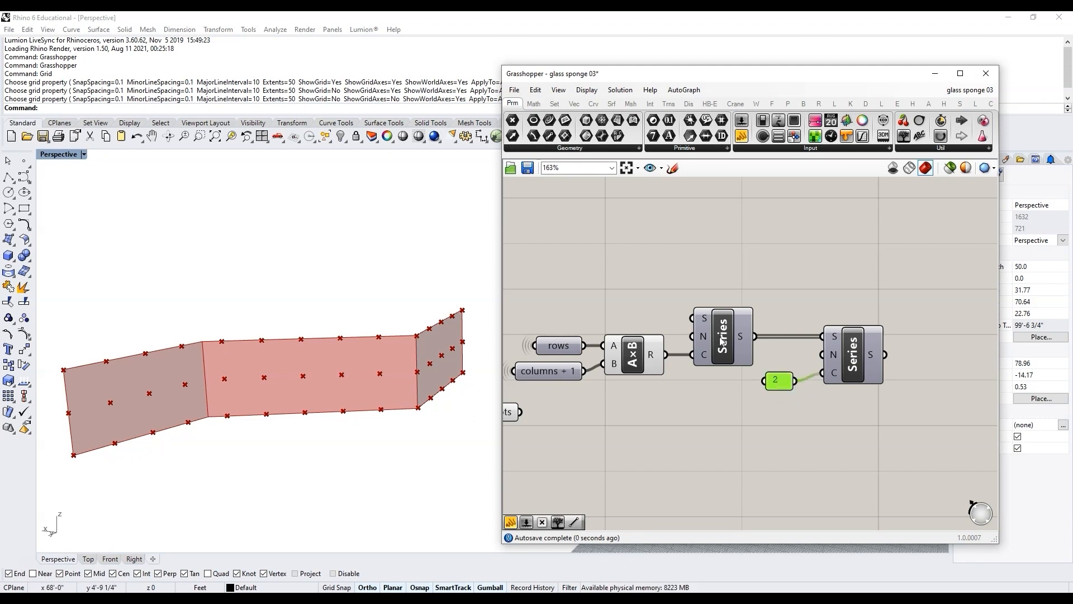
Step: Attach an enlarged panel to the second Series output to display its values
{"action": "right_click_drag", "start_coordinate": [939, 341], "coordinate": [855, 340]}
{"action": "double_click", "coordinate": [856, 337]}
{"action": "type", "text": "panel"}
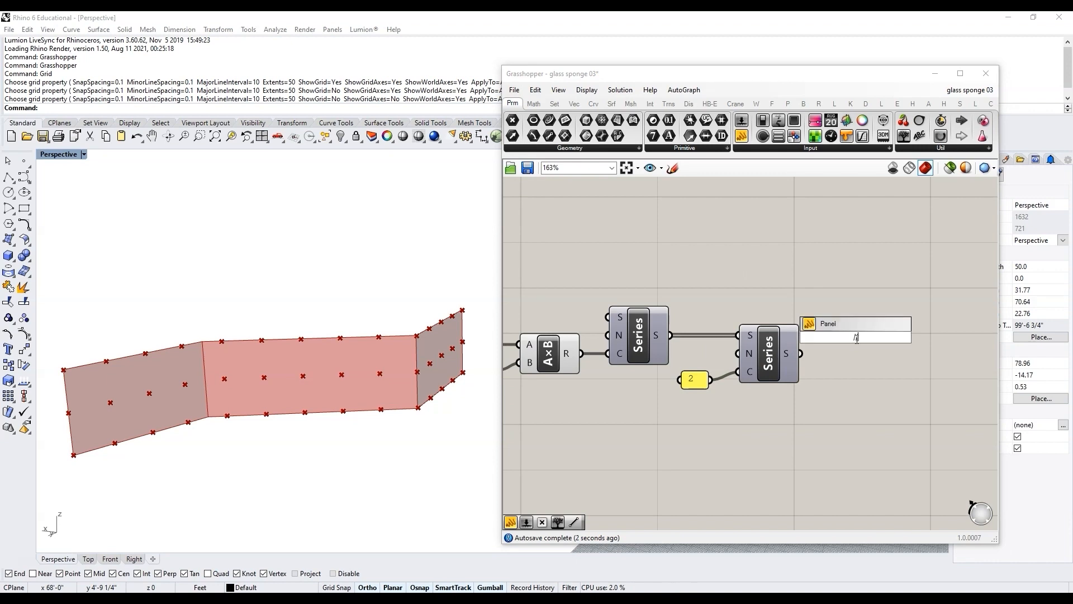
{"action": "key", "text": "Return"}
{"action": "left_click_drag", "start_coordinate": [801, 353], "coordinate": [834, 351]}
{"action": "left_click_drag", "start_coordinate": [895, 364], "coordinate": [894, 413]}
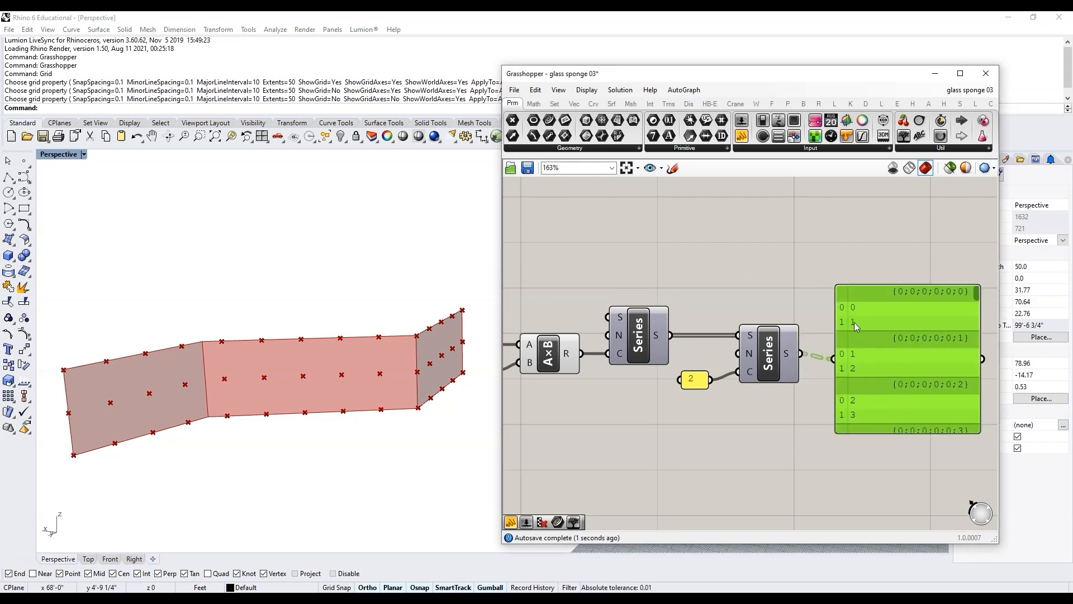
Step: Simplify the second Series output and scroll through the panel's branches, moving the panel higher
{"action": "scroll", "coordinate": [761, 343], "scroll_direction": "down", "scroll_amount": 2}
{"action": "right_click", "coordinate": [781, 352]}
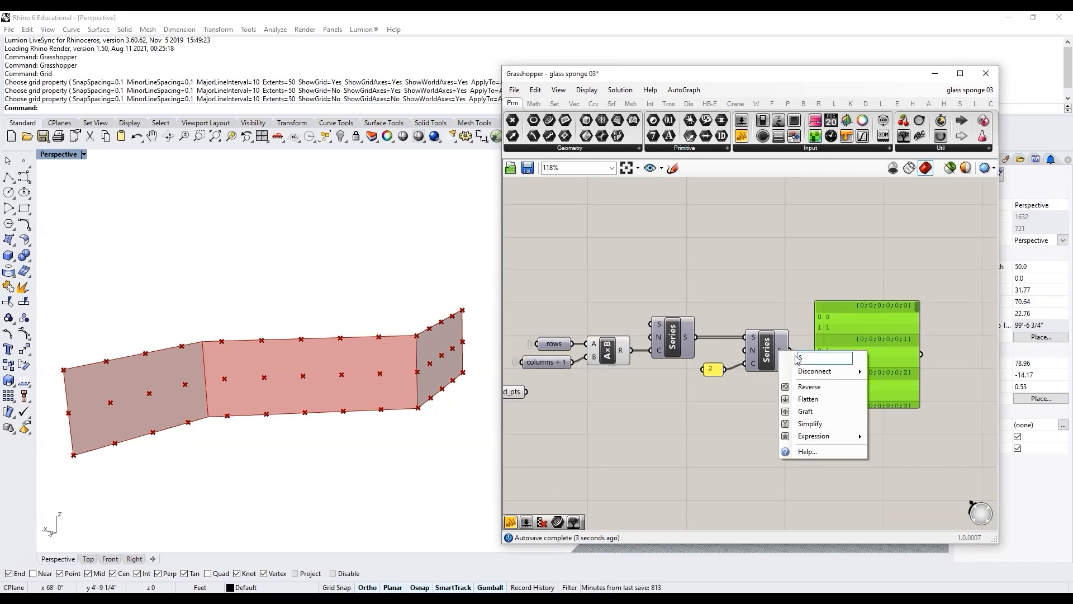
{"action": "left_click", "coordinate": [809, 424]}
{"action": "scroll", "coordinate": [878, 351], "scroll_direction": "up", "scroll_amount": 2}
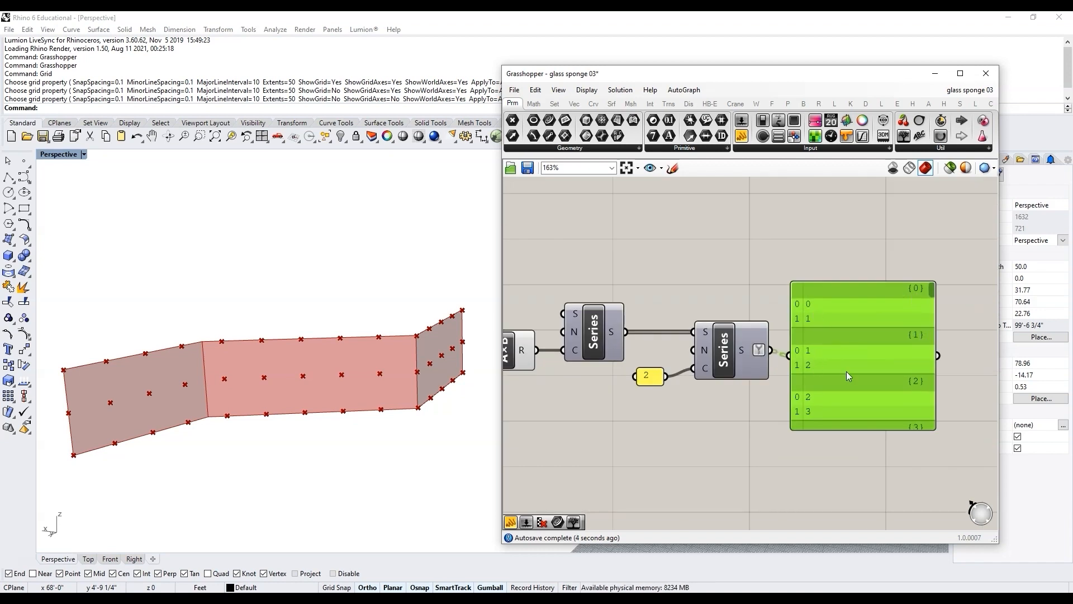
{"action": "left_click_drag", "start_coordinate": [930, 308], "coordinate": [927, 441]}
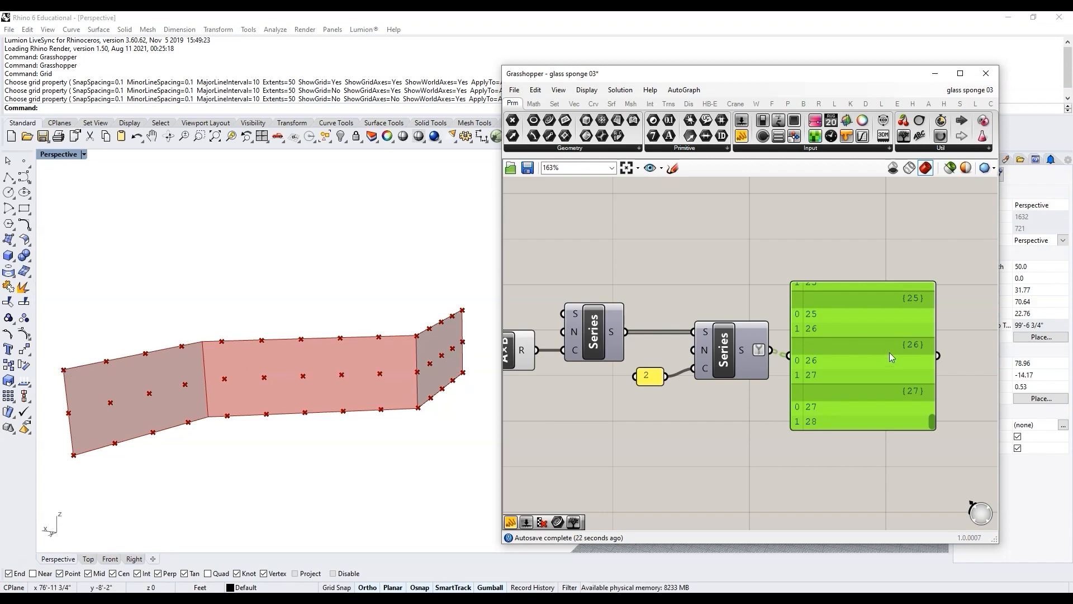
{"action": "right_click_drag", "start_coordinate": [890, 352], "coordinate": [911, 257]}
{"action": "scroll", "coordinate": [900, 290], "scroll_direction": "down", "scroll_amount": 3}
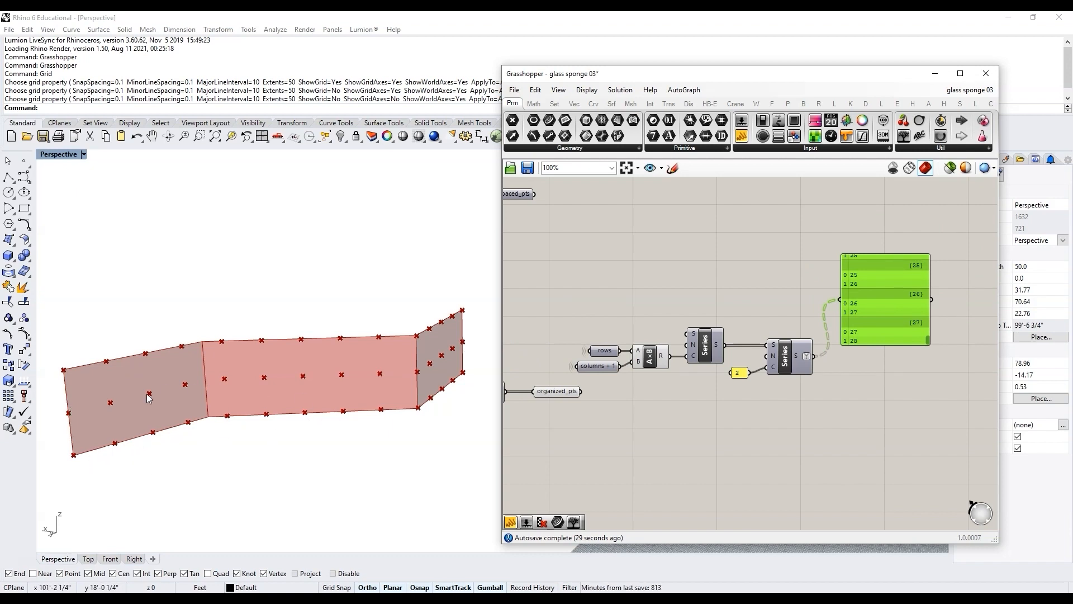
Step: Duplicate the first Series component below it, keeping its count connection from the multiplication result
{"action": "scroll", "coordinate": [669, 395], "scroll_direction": "up", "scroll_amount": 1}
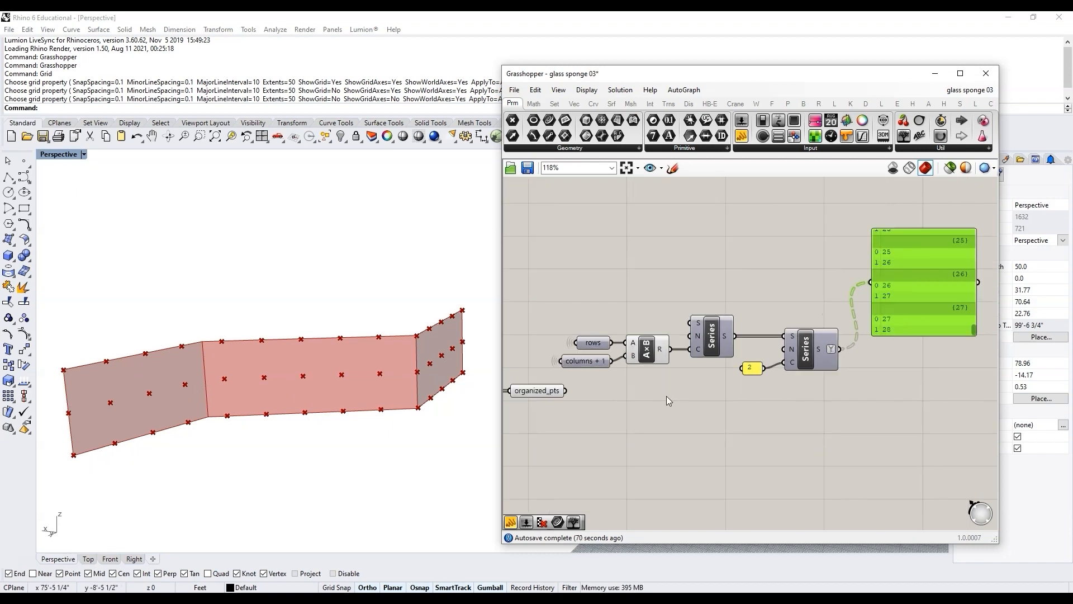
{"action": "scroll", "coordinate": [663, 398], "scroll_direction": "up", "scroll_amount": 2}
{"action": "left_click", "coordinate": [742, 334]}
{"action": "left_click_drag", "start_coordinate": [742, 334], "coordinate": [744, 420], "text": "alt"}
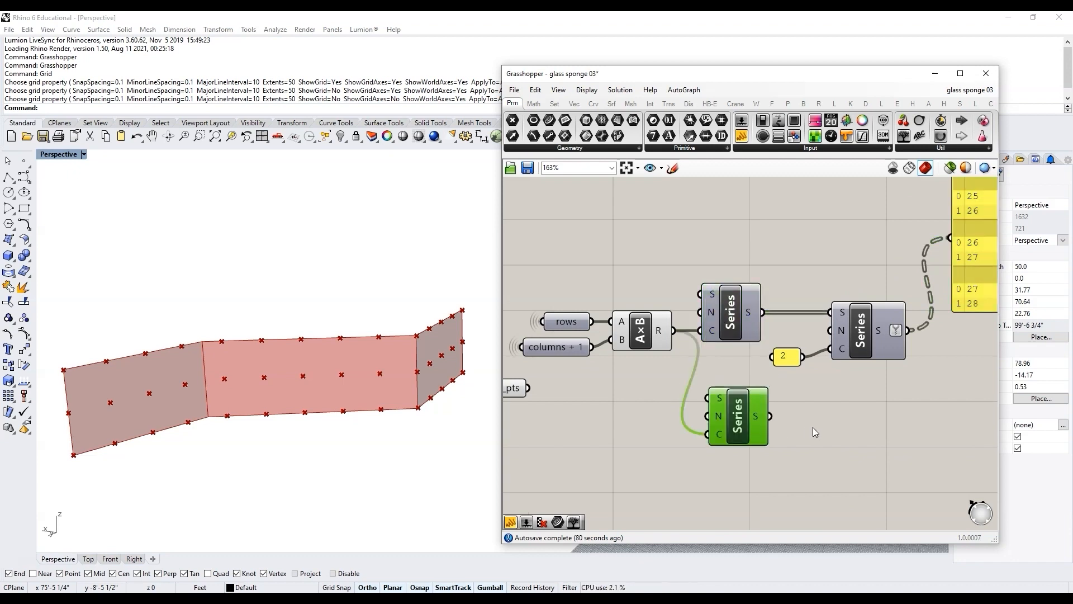
{"action": "scroll", "coordinate": [853, 402], "scroll_direction": "down", "scroll_amount": 2}
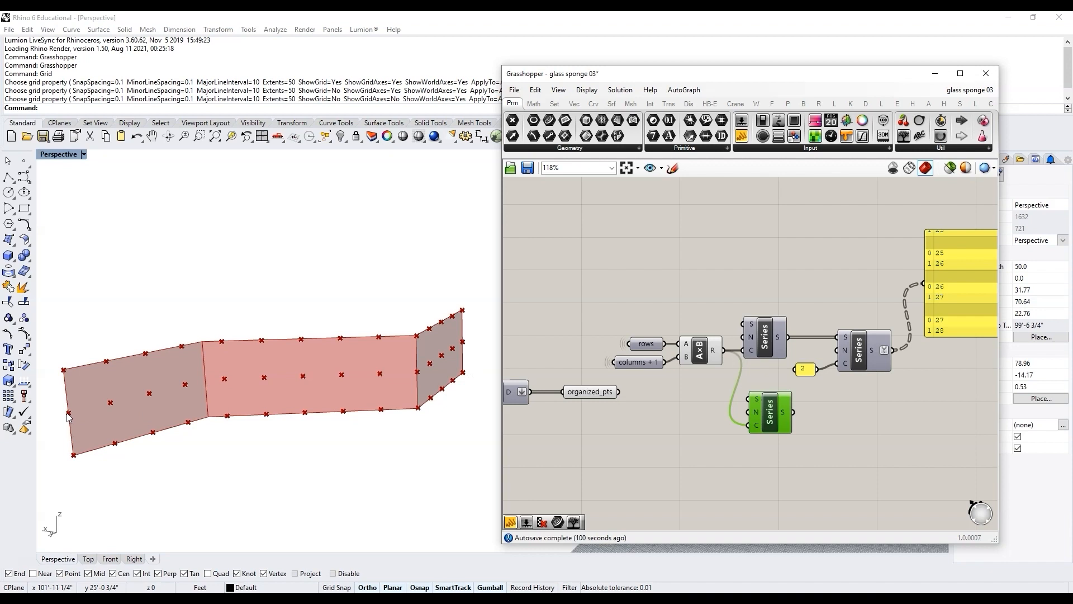
{"action": "left_click_drag", "start_coordinate": [770, 414], "coordinate": [800, 421]}
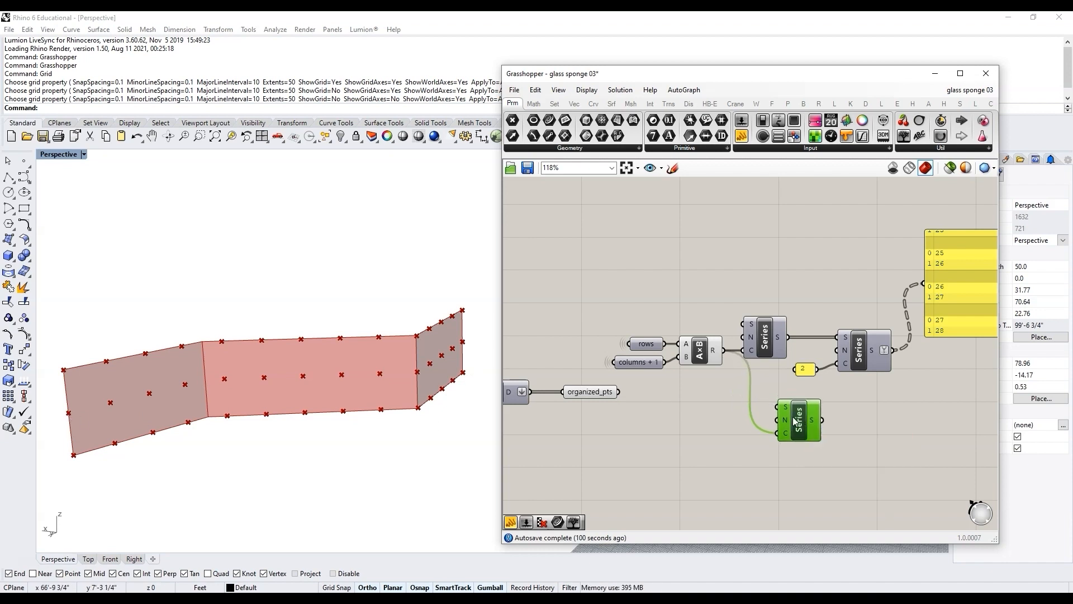
{"action": "mouse_move", "coordinate": [649, 366]}
{"action": "scroll", "coordinate": [689, 388], "scroll_direction": "up", "scroll_amount": 2}
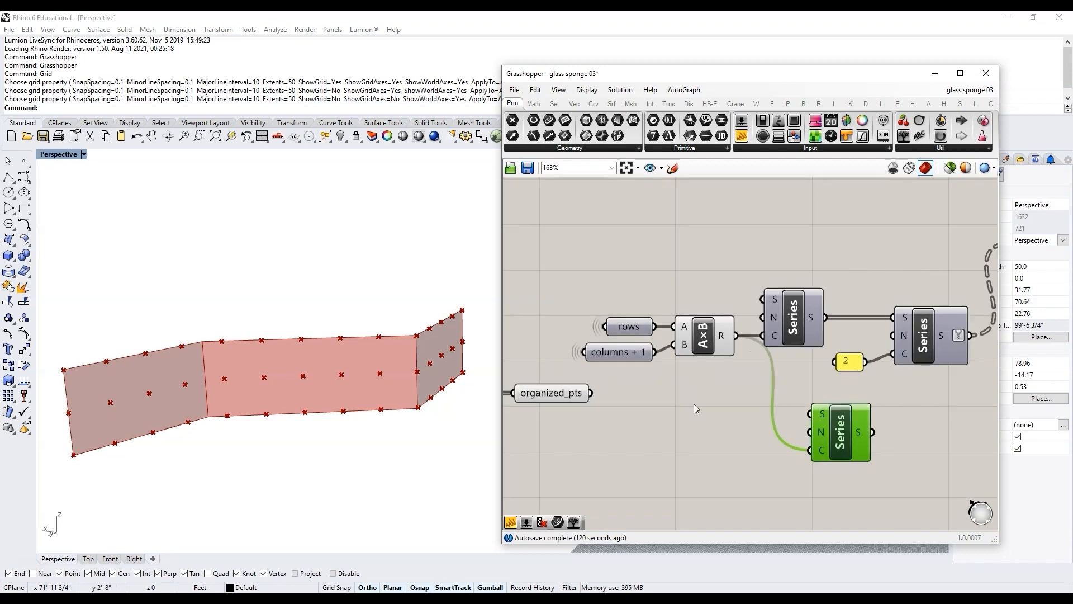
Step: Add an Addition component and a panel with value 1, feeding columns + 1 and 1 into its inputs
{"action": "double_click", "coordinate": [731, 421]}
{"action": "type", "text": "addition"}
{"action": "key", "text": "Return"}
{"action": "double_click", "coordinate": [656, 444]}
{"action": "type", "text": "1"}
{"action": "key", "text": "Return"}
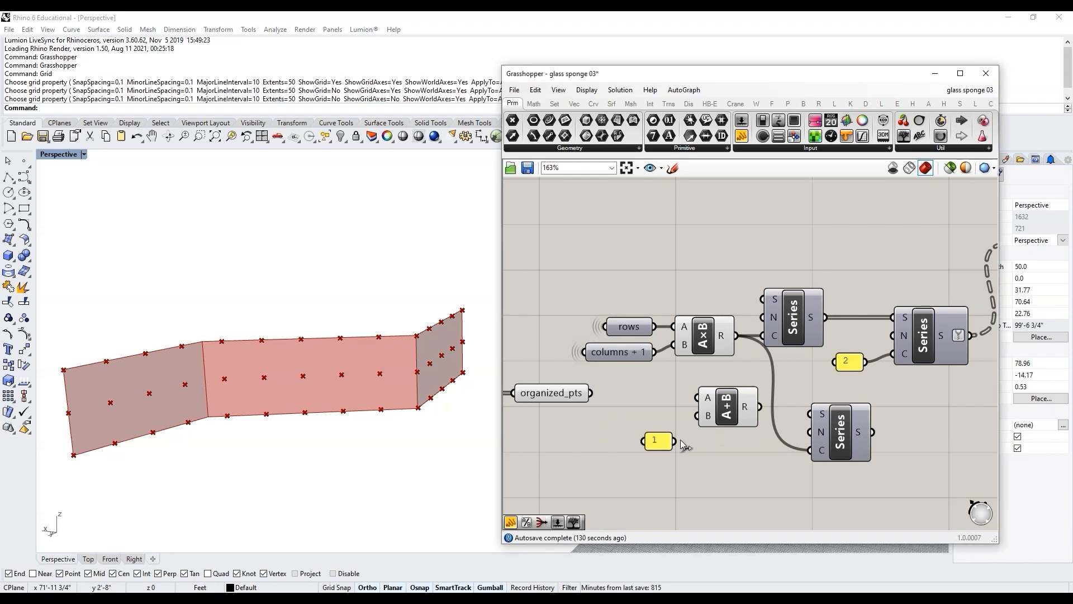
{"action": "left_click_drag", "start_coordinate": [654, 352], "coordinate": [697, 397]}
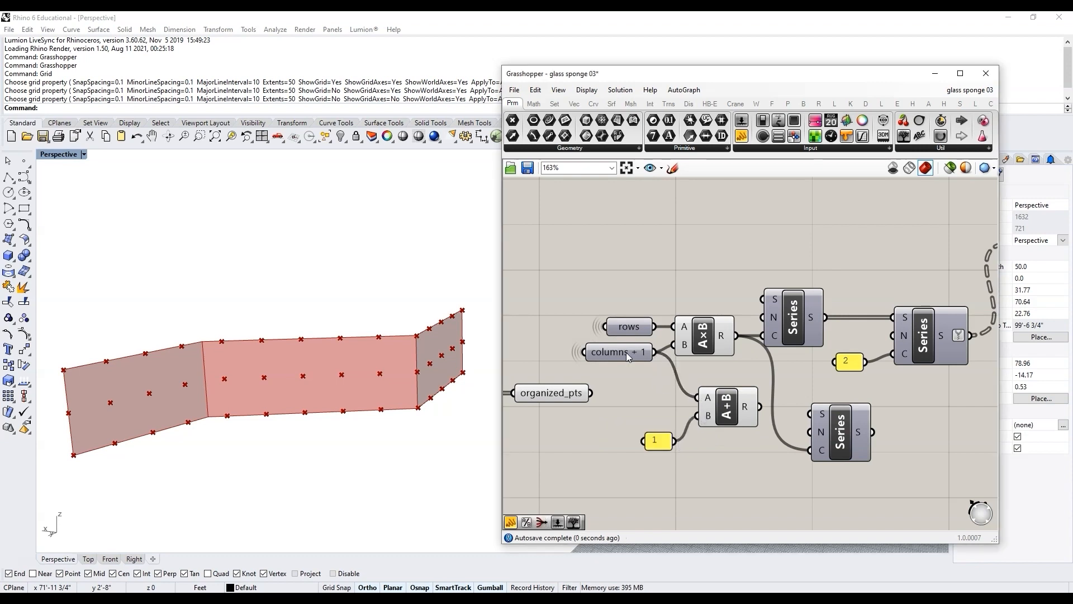
{"action": "mouse_move", "coordinate": [753, 412]}
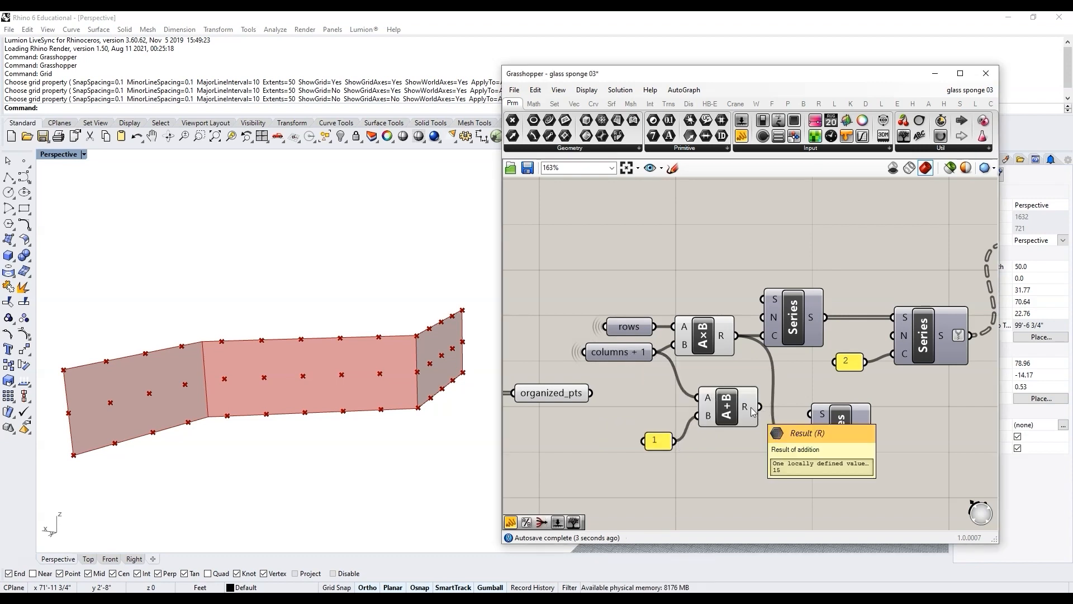
Step: Connect the addition result to the start input of the duplicated lower Series component
{"action": "left_click_drag", "start_coordinate": [759, 406], "coordinate": [832, 419]}
{"action": "right_click_drag", "start_coordinate": [660, 444], "coordinate": [574, 438]}
{"action": "mouse_move", "coordinate": [776, 425]}
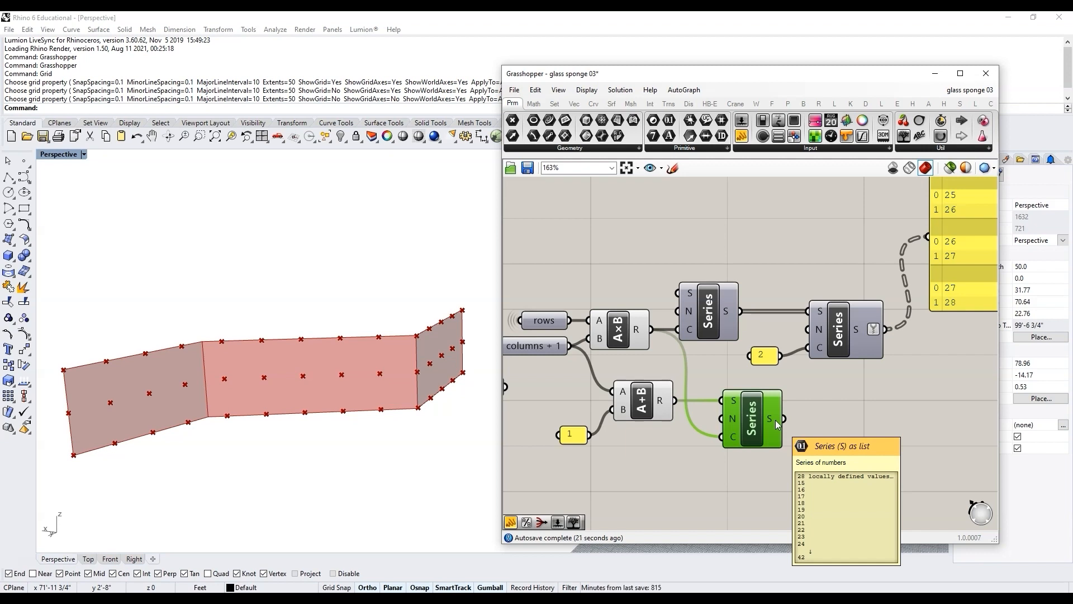
{"action": "scroll", "coordinate": [782, 391], "scroll_direction": "down", "scroll_amount": 1}
{"action": "scroll", "coordinate": [796, 348], "scroll_direction": "up", "scroll_amount": 1}
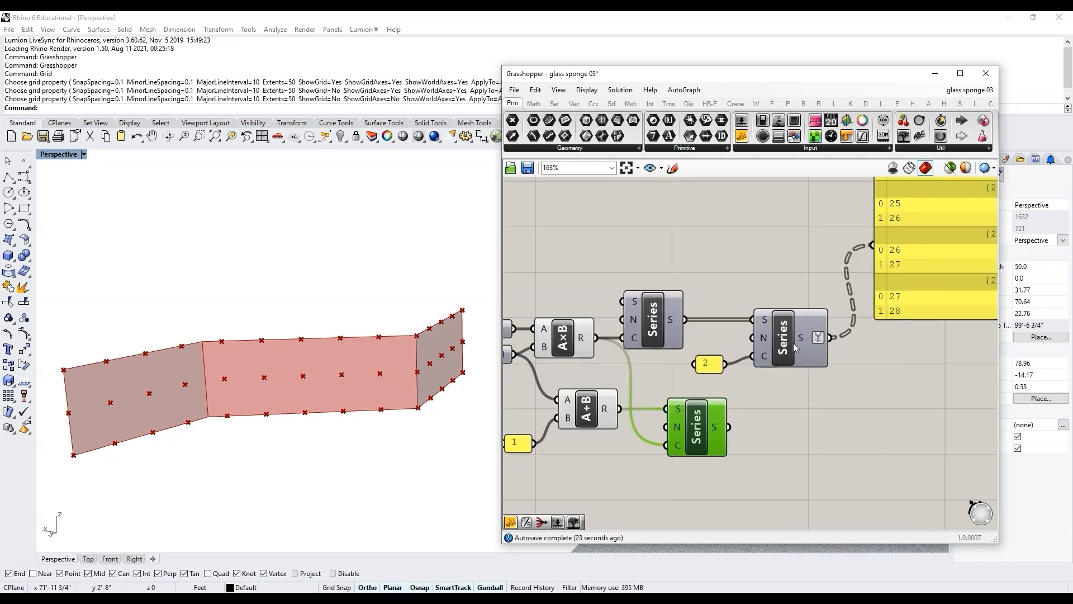
Step: Copy the second Series with its 2 panel below and connect the lower Series output to the copy's start
{"action": "left_click_drag", "start_coordinate": [705, 363], "coordinate": [720, 356]}
{"action": "left_click_drag", "start_coordinate": [788, 373], "coordinate": [724, 344]}
{"action": "left_click_drag", "start_coordinate": [782, 336], "coordinate": [804, 467], "text": "alt"}
{"action": "left_click_drag", "start_coordinate": [729, 427], "coordinate": [774, 450]}
{"action": "left_click_drag", "start_coordinate": [827, 512], "coordinate": [733, 452]}
{"action": "left_click_drag", "start_coordinate": [806, 486], "coordinate": [827, 449]}
{"action": "left_click", "coordinate": [850, 486]}
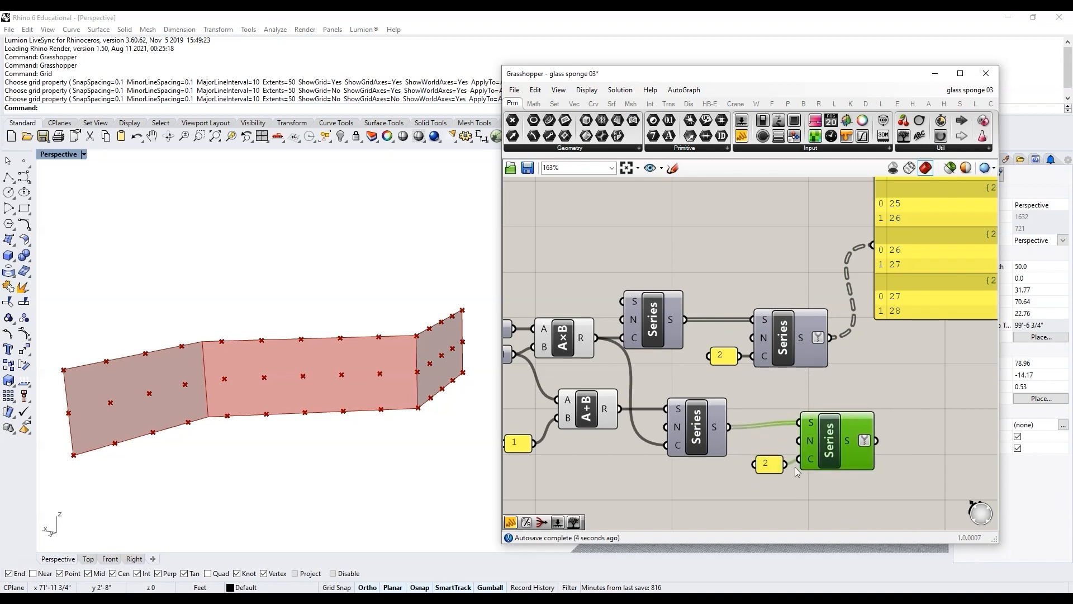
Step: Create a panel with the value -1 and connect it to the new Series' step input
{"action": "left_click_drag", "start_coordinate": [770, 470], "coordinate": [761, 496]}
{"action": "double_click", "coordinate": [753, 467]}
{"action": "type", "text": "//"}
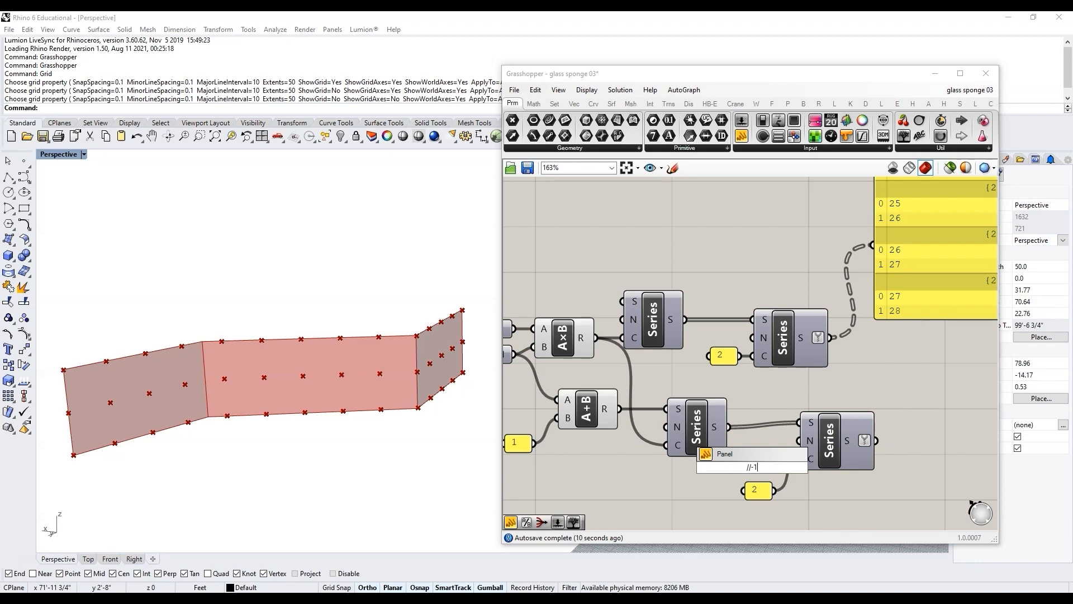
{"action": "type", "text": "-1"}
{"action": "key", "text": "Return"}
{"action": "mouse_move", "coordinate": [772, 467]}
{"action": "left_mouse_down"}
{"action": "mouse_move", "coordinate": [798, 441]}
{"action": "mouse_move", "coordinate": [755, 461]}
{"action": "left_mouse_up"}
Step: Connect the large panel to the new Series output, scroll through its values, and delete the panel
{"action": "right_click_drag", "start_coordinate": [967, 351], "coordinate": [857, 381]}
{"action": "scroll", "coordinate": [856, 381], "scroll_direction": "down", "scroll_amount": 3}
{"action": "scroll", "coordinate": [855, 383], "scroll_direction": "up", "scroll_amount": 2}
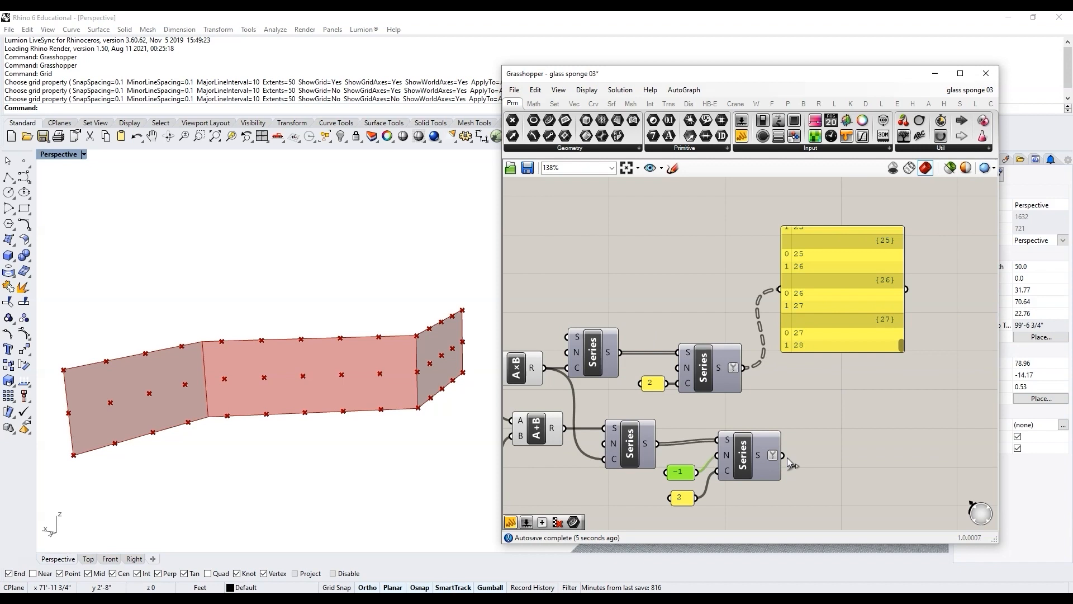
{"action": "left_click_drag", "start_coordinate": [782, 455], "coordinate": [780, 289]}
{"action": "left_click_drag", "start_coordinate": [806, 248], "coordinate": [839, 320]}
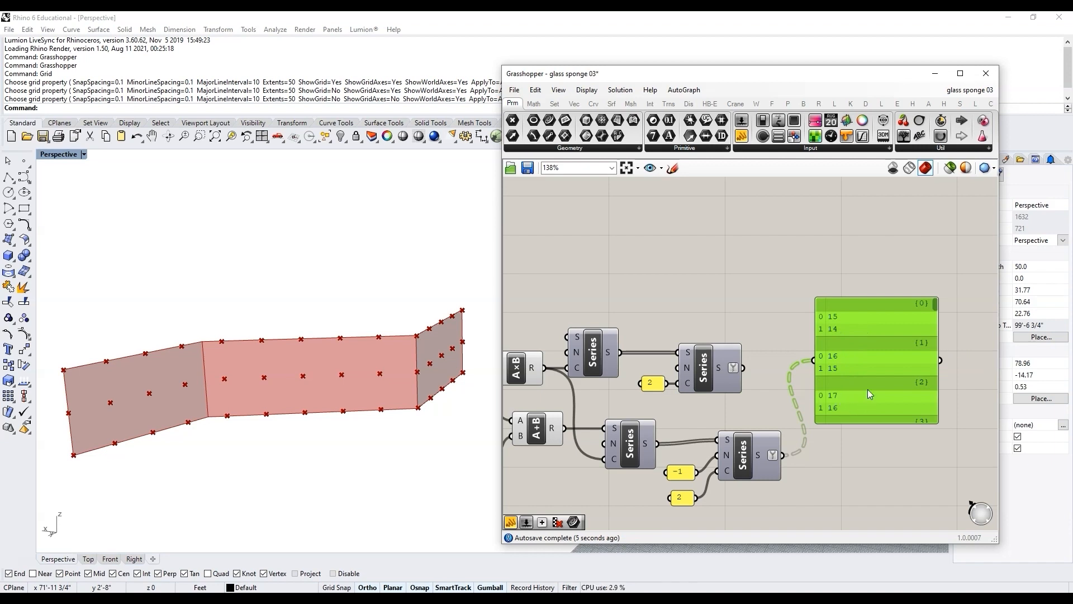
{"action": "left_click_drag", "start_coordinate": [933, 307], "coordinate": [849, 412]}
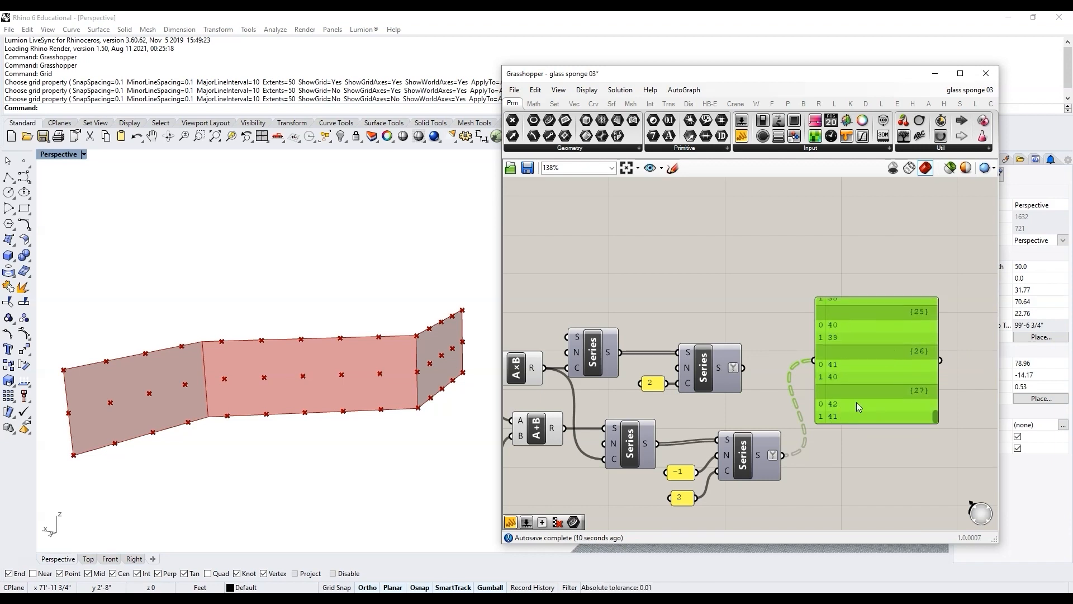
{"action": "key", "text": "Delete"}
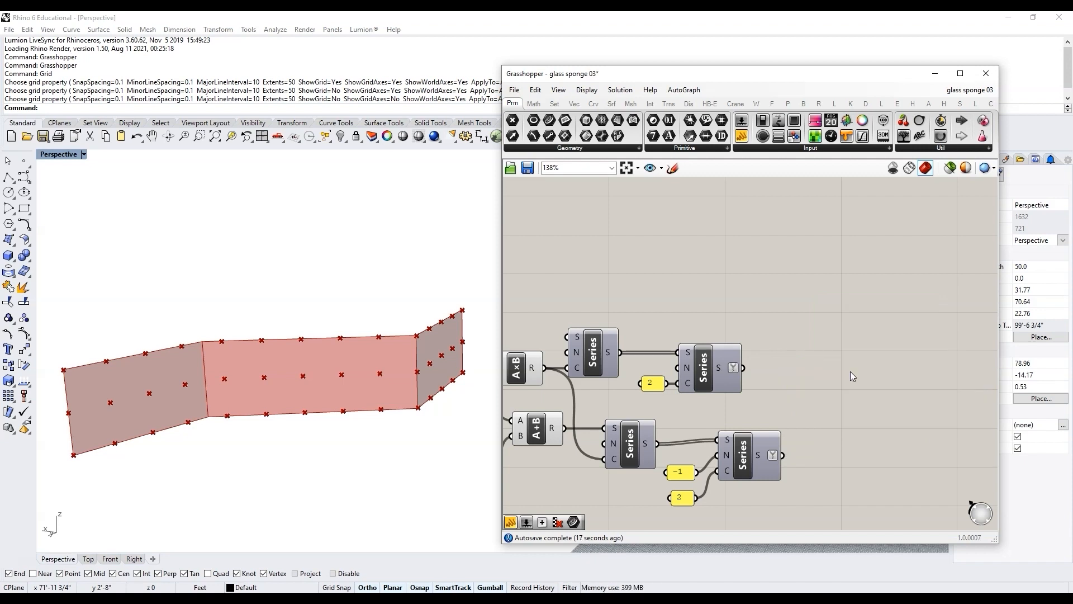
Step: Add a Merge component and connect both final Series outputs to its D1 and D2 inputs
{"action": "scroll", "coordinate": [648, 400], "scroll_direction": "down", "scroll_amount": 2}
{"action": "scroll", "coordinate": [783, 400], "scroll_direction": "up", "scroll_amount": 2}
{"action": "double_click", "coordinate": [818, 394]}
{"action": "type", "text": "merge"}
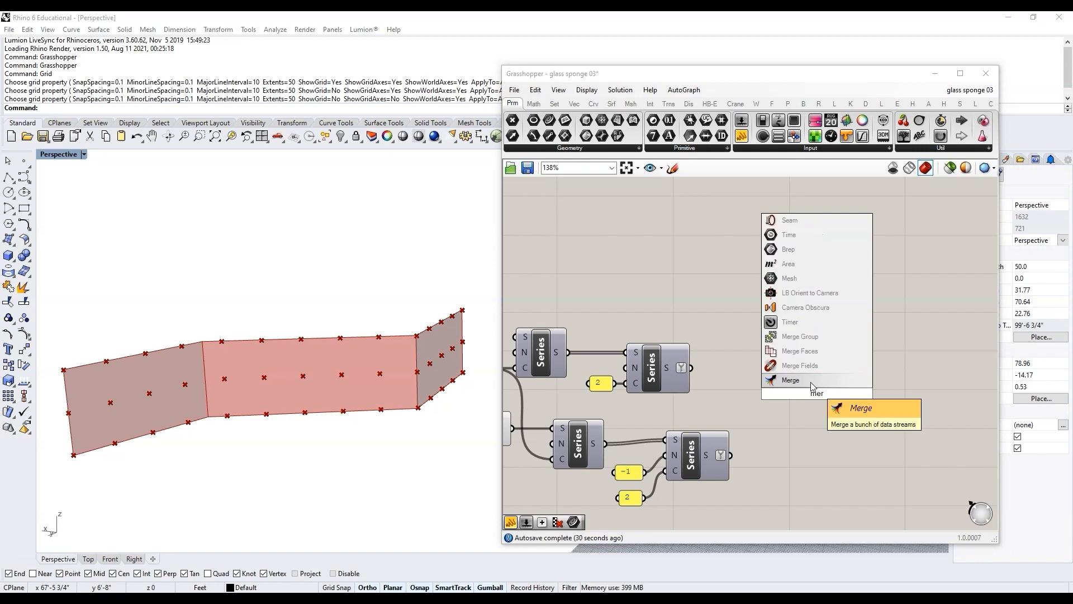
{"action": "left_click", "coordinate": [798, 380]}
{"action": "left_click_drag", "start_coordinate": [691, 368], "coordinate": [799, 383]}
{"action": "left_click_drag", "start_coordinate": [743, 451], "coordinate": [788, 403]}
Step: Attach a new panel to the Merge output and enlarge it to show the merged values
{"action": "scroll", "coordinate": [816, 403], "scroll_direction": "up", "scroll_amount": 5}
{"action": "scroll", "coordinate": [671, 394], "scroll_direction": "down", "scroll_amount": 5}
{"action": "double_click", "coordinate": [791, 377]}
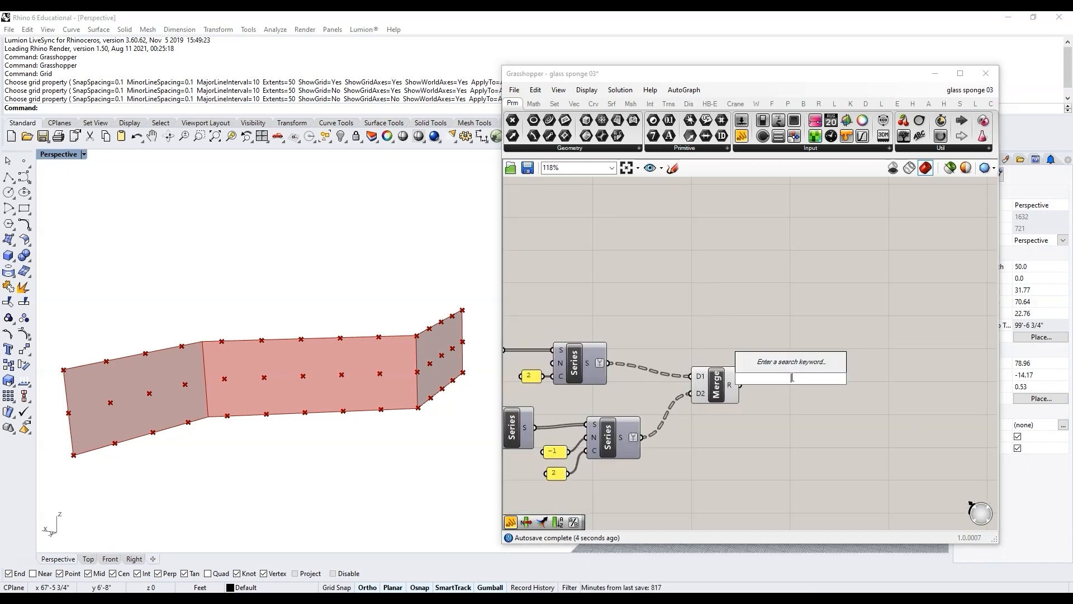
{"action": "type", "text": "//"}
{"action": "key", "text": "Return"}
{"action": "left_click_drag", "start_coordinate": [740, 385], "coordinate": [766, 386]}
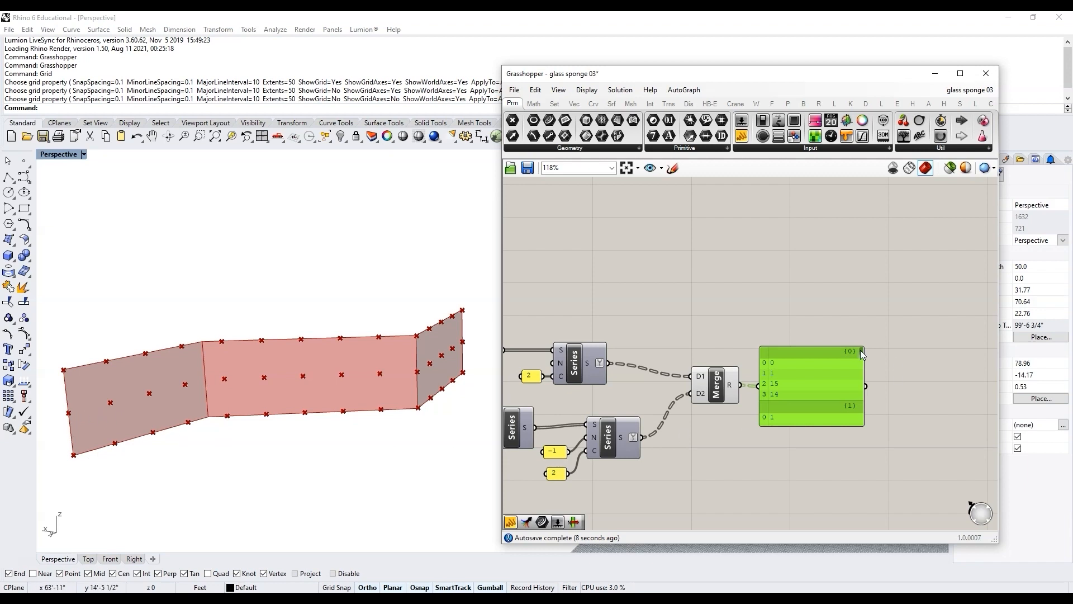
{"action": "left_click_drag", "start_coordinate": [861, 353], "coordinate": [861, 421]}
Step: Scroll through the merged values in the panel, then delete the panel
{"action": "scroll", "coordinate": [830, 430], "scroll_direction": "down", "scroll_amount": 4}
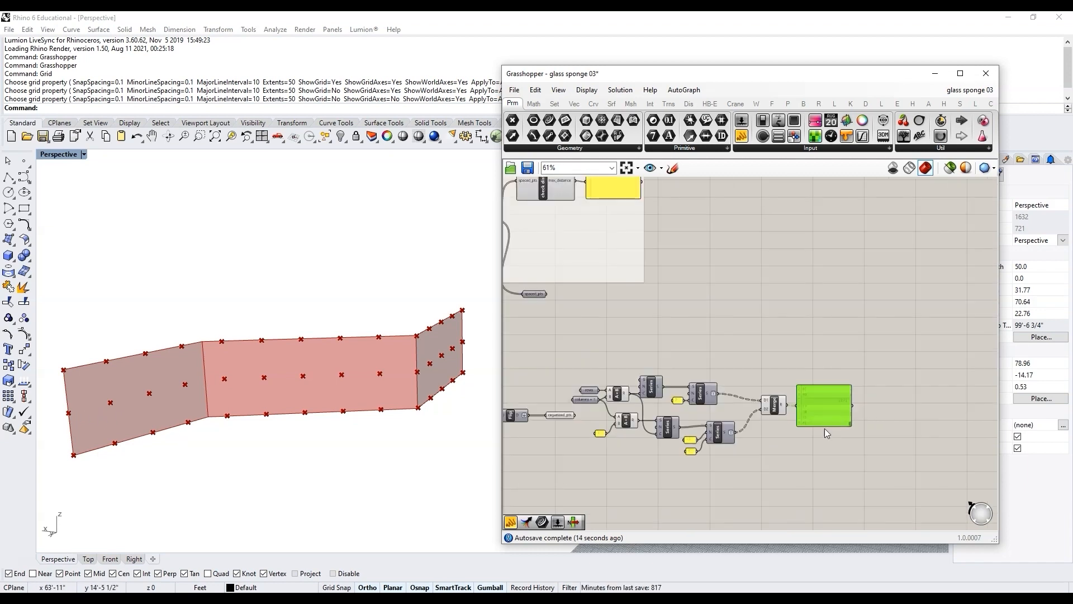
{"action": "scroll", "coordinate": [573, 423], "scroll_direction": "up", "scroll_amount": 3}
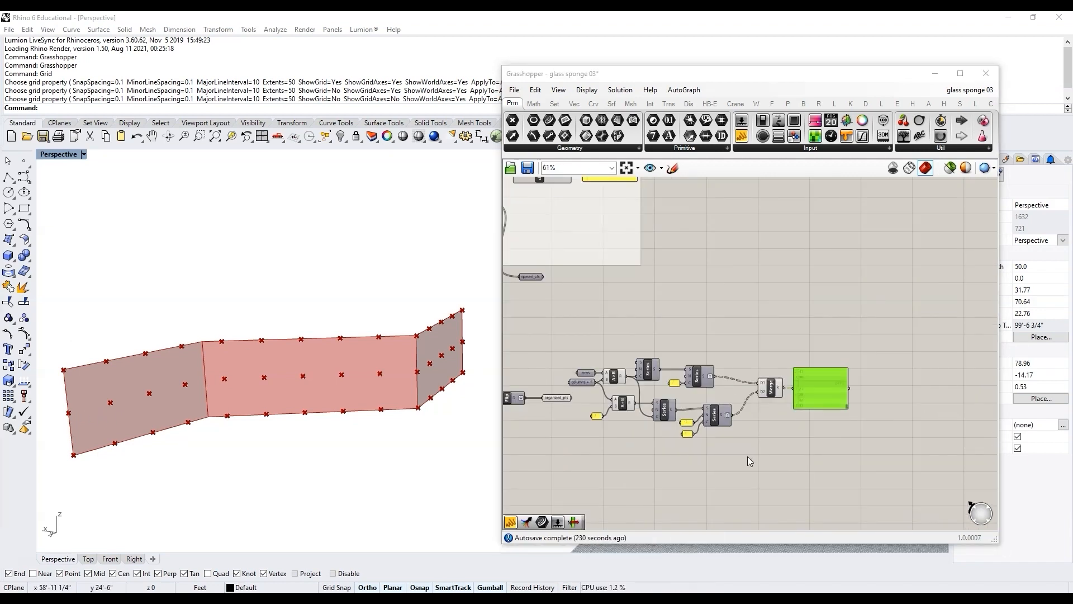
{"action": "scroll", "coordinate": [749, 458], "scroll_direction": "up", "scroll_amount": 2}
{"action": "scroll", "coordinate": [724, 427], "scroll_direction": "down", "scroll_amount": 2}
{"action": "left_click_drag", "start_coordinate": [953, 440], "coordinate": [632, 302]}
{"action": "left_click_drag", "start_coordinate": [663, 351], "coordinate": [717, 352]}
{"action": "left_click", "coordinate": [612, 314]}
{"action": "scroll", "coordinate": [612, 313], "scroll_direction": "down", "scroll_amount": 3}
{"action": "scroll", "coordinate": [844, 347], "scroll_direction": "up", "scroll_amount": 4}
{"action": "left_click", "coordinate": [860, 346]}
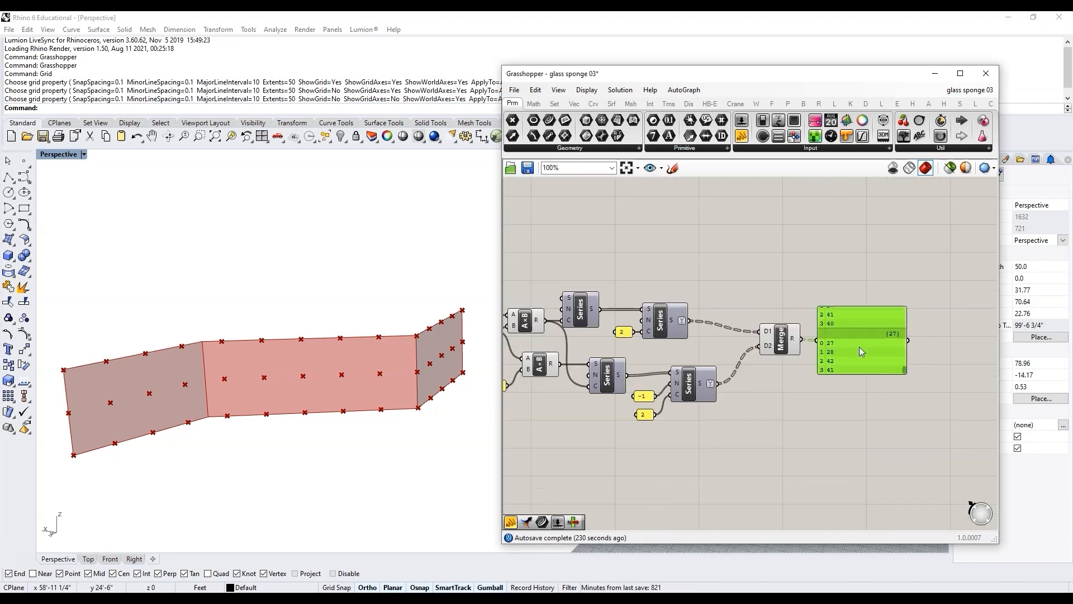
{"action": "key", "text": "Delete"}
Step: Rearrange the Series components and their number panels into a tidier layout
{"action": "scroll", "coordinate": [860, 347], "scroll_direction": "down", "scroll_amount": 3}
{"action": "scroll", "coordinate": [671, 374], "scroll_direction": "up", "scroll_amount": 5}
{"action": "left_click", "coordinate": [737, 371]}
{"action": "left_click_drag", "start_coordinate": [820, 385], "coordinate": [799, 410]}
{"action": "left_click_drag", "start_coordinate": [802, 407], "coordinate": [746, 420]}
{"action": "left_click_drag", "start_coordinate": [863, 380], "coordinate": [817, 384]}
{"action": "left_click_drag", "start_coordinate": [841, 316], "coordinate": [800, 274]}
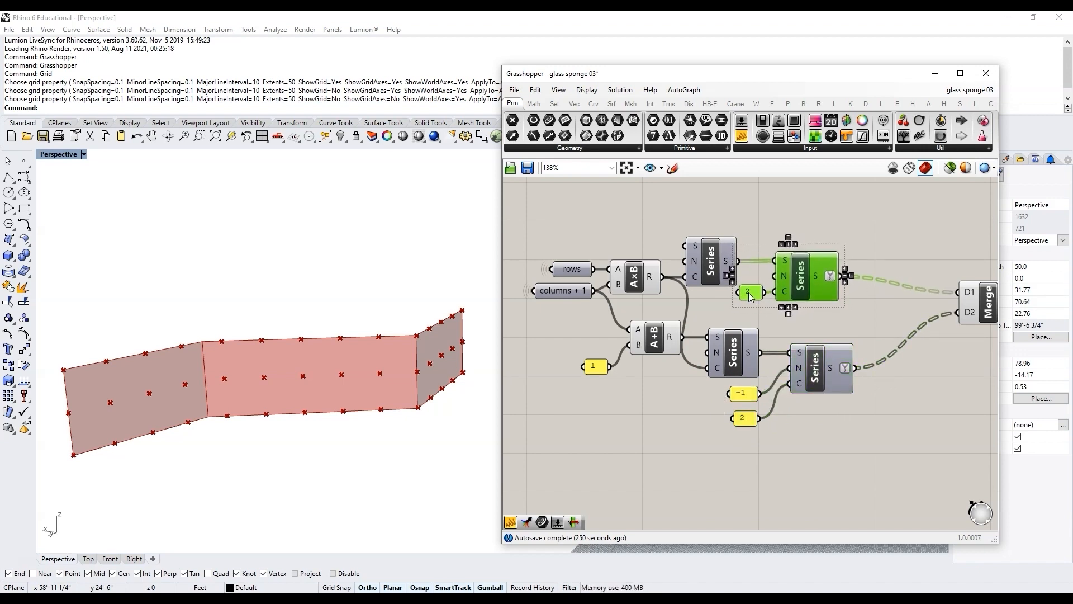
Step: Group the lower Addition, Series and panel components and name the group "group top indices"
{"action": "left_click", "coordinate": [796, 320]}
{"action": "scroll", "coordinate": [797, 320], "scroll_direction": "down", "scroll_amount": 5}
{"action": "scroll", "coordinate": [763, 350], "scroll_direction": "up", "scroll_amount": 3}
{"action": "left_click_drag", "start_coordinate": [867, 376], "coordinate": [697, 296]}
{"action": "left_click_drag", "start_coordinate": [736, 316], "coordinate": [729, 331]}
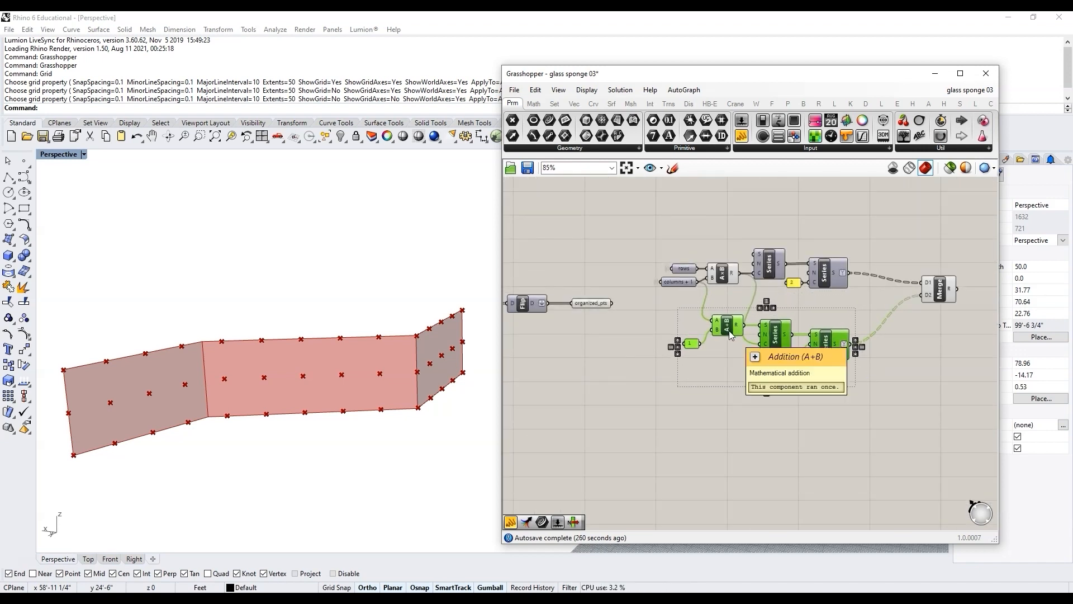
{"action": "key", "text": "ctrl+g"}
{"action": "right_click", "coordinate": [745, 362]}
{"action": "mouse_move", "coordinate": [794, 482]}
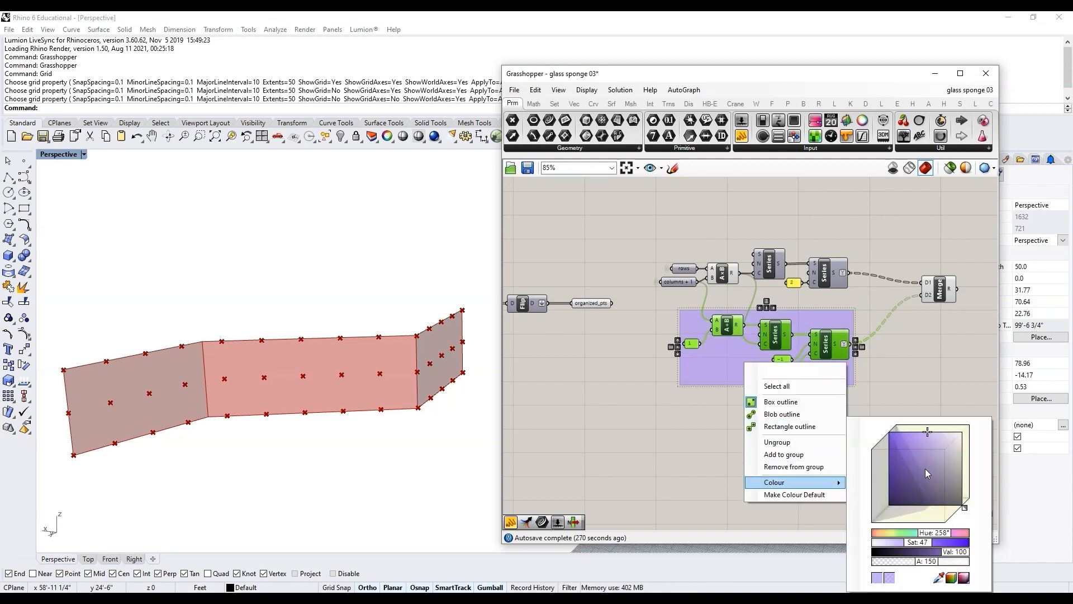
{"action": "left_click", "coordinate": [927, 436]}
{"action": "type", "text": "group top indices"}
{"action": "key", "text": "Return"}
Step: Group the upper multiplication and Series components and name the group "group bottom indices"
{"action": "scroll", "coordinate": [822, 260], "scroll_direction": "up", "scroll_amount": 2}
{"action": "left_click_drag", "start_coordinate": [859, 305], "coordinate": [593, 237]}
{"action": "key", "text": "ctrl+g"}
{"action": "right_click", "coordinate": [698, 240]}
{"action": "mouse_move", "coordinate": [783, 360]}
{"action": "left_click", "coordinate": [897, 369]}
{"action": "type", "text": "group bottom indic"}
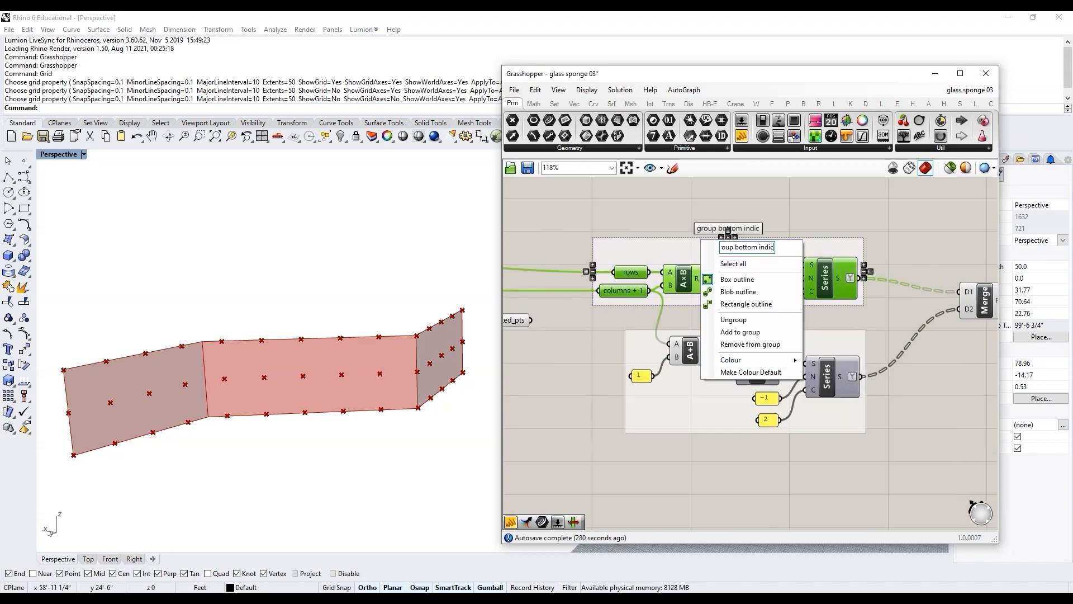
{"action": "type", "text": "es"}
{"action": "left_click", "coordinate": [694, 215]}
Step: Group all index components with the Merge in a white group named "orgainze indices like mesh"
{"action": "scroll", "coordinate": [633, 232], "scroll_direction": "down", "scroll_amount": 3}
{"action": "left_click_drag", "start_coordinate": [680, 338], "coordinate": [667, 340]}
{"action": "scroll", "coordinate": [828, 294], "scroll_direction": "up", "scroll_amount": 3}
{"action": "left_click_drag", "start_coordinate": [864, 271], "coordinate": [882, 323]}
{"action": "scroll", "coordinate": [872, 357], "scroll_direction": "down", "scroll_amount": 3}
{"action": "left_click_drag", "start_coordinate": [890, 395], "coordinate": [625, 231]}
{"action": "key", "text": "ctrl+g"}
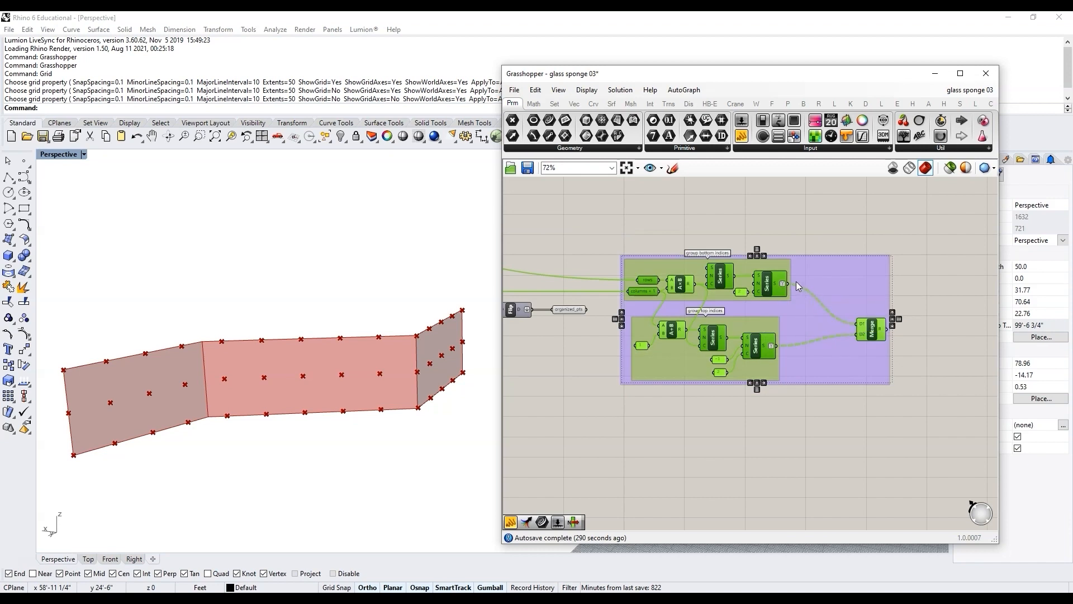
{"action": "right_click", "coordinate": [804, 268]}
{"action": "mouse_move", "coordinate": [855, 387]}
{"action": "left_click_drag", "start_coordinate": [987, 398], "coordinate": [1022, 395]}
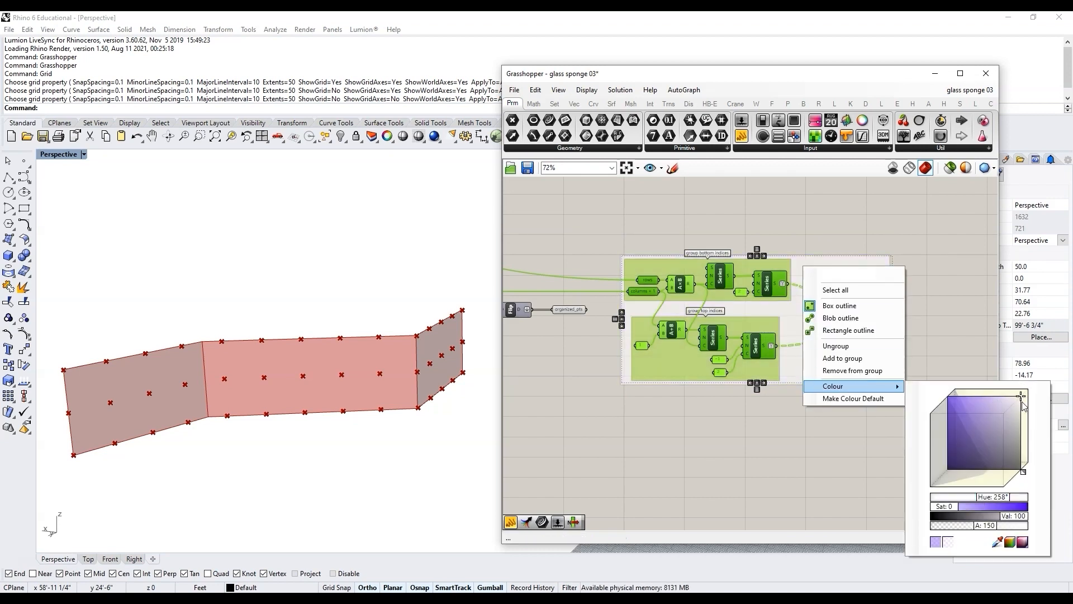
{"action": "left_click", "coordinate": [864, 275]}
{"action": "type", "text": "orgainze indices like mesh"}
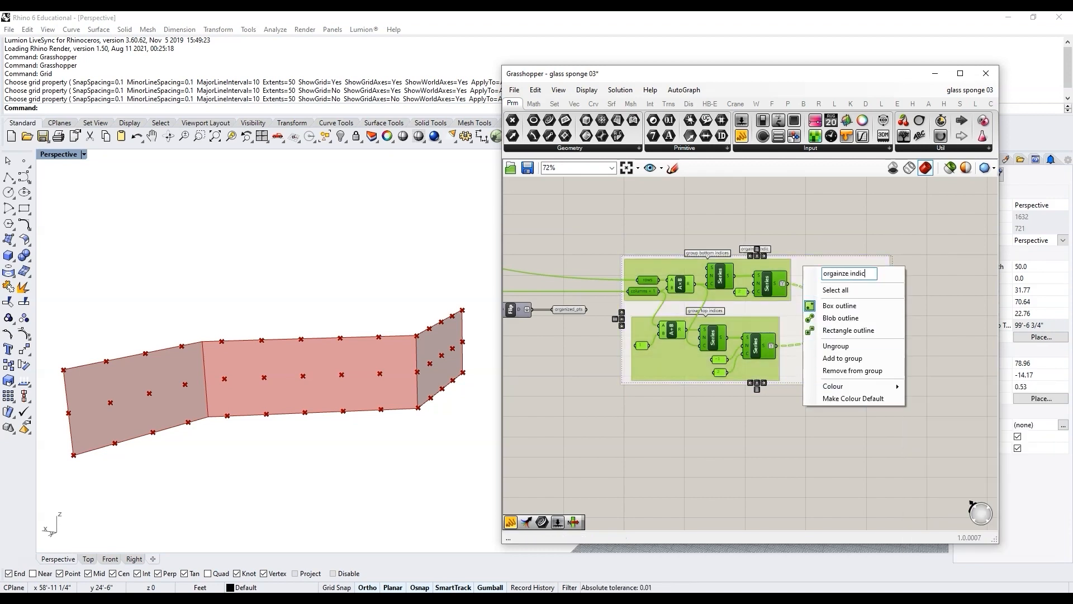
{"action": "key", "text": "Return"}
Step: Select the Merge component and the organized_pts parameter to preview their contents
{"action": "scroll", "coordinate": [745, 250], "scroll_direction": "up", "scroll_amount": 3}
{"action": "scroll", "coordinate": [745, 250], "scroll_direction": "down", "scroll_amount": 3}
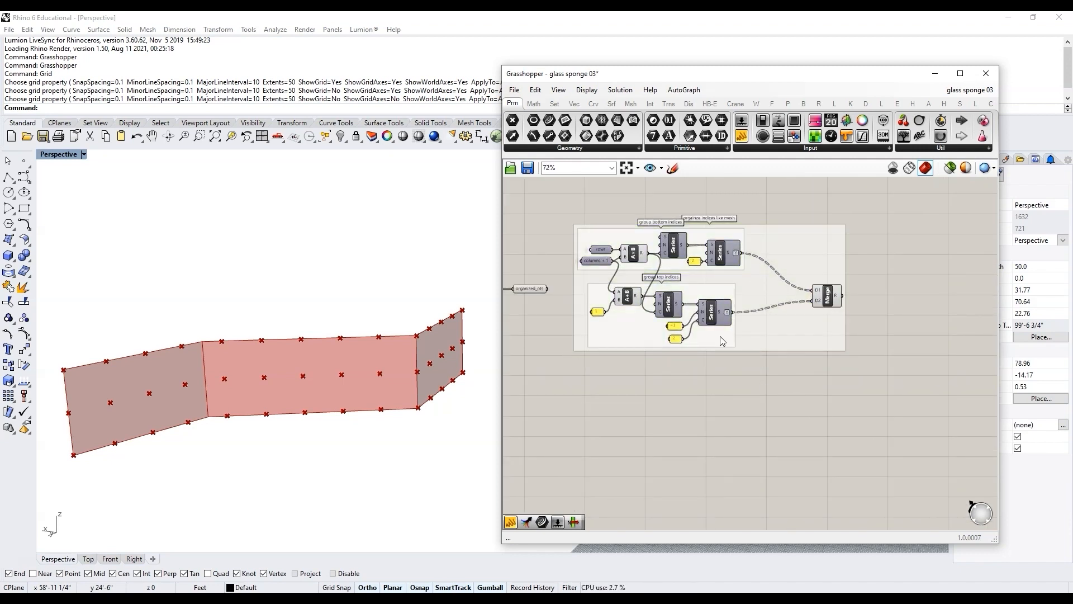
{"action": "left_click", "coordinate": [827, 297]}
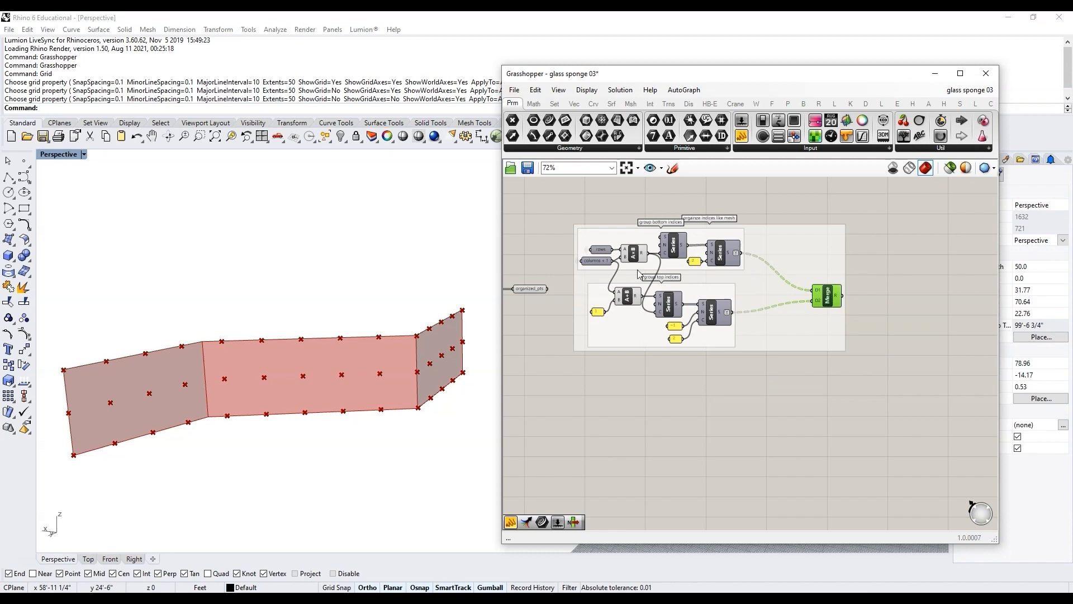
{"action": "mouse_move", "coordinate": [529, 292]}
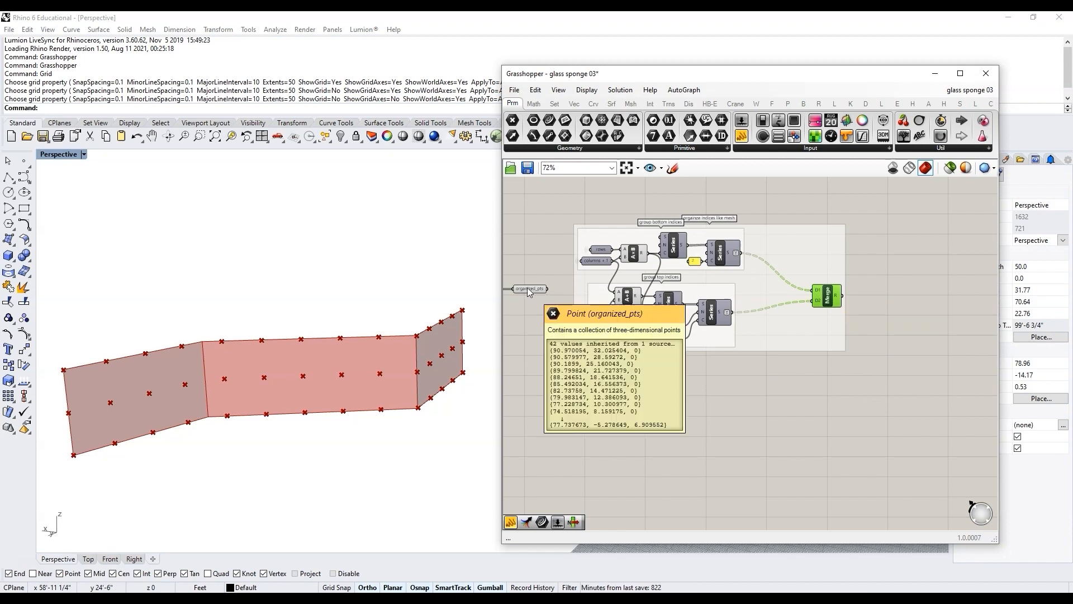
{"action": "left_click", "coordinate": [527, 287]}
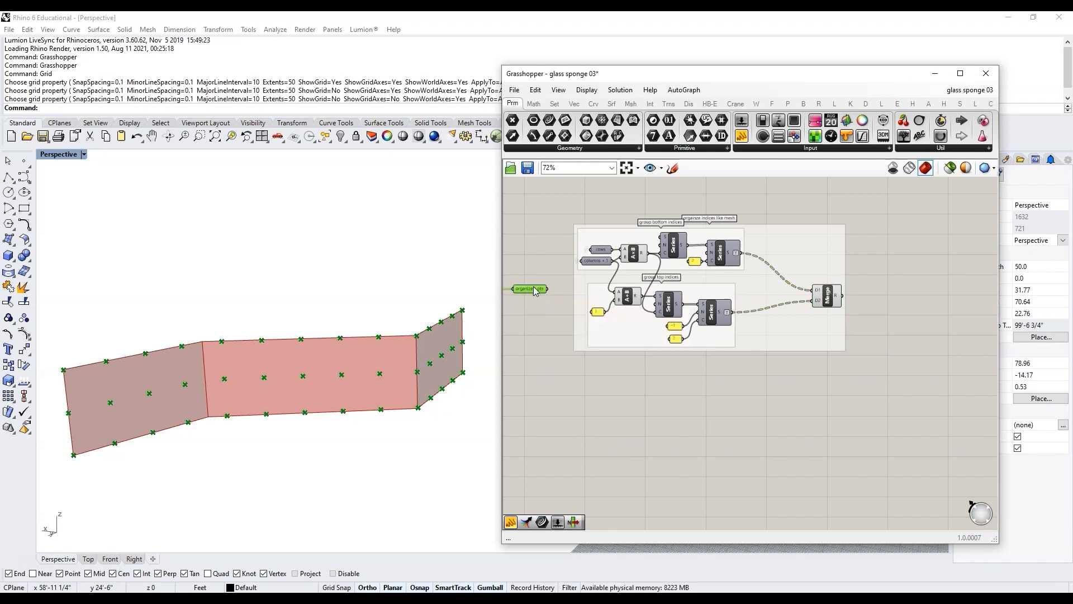
Step: Move the organized_pts parameter to the right, above the index group
{"action": "scroll", "coordinate": [611, 357], "scroll_direction": "down", "scroll_amount": 3}
{"action": "right_click_drag", "start_coordinate": [526, 349], "coordinate": [603, 358]}
{"action": "scroll", "coordinate": [634, 356], "scroll_direction": "up", "scroll_amount": 3}
{"action": "left_click_drag", "start_coordinate": [891, 269], "coordinate": [703, 364]}
{"action": "left_click", "coordinate": [713, 317]}
{"action": "left_click_drag", "start_coordinate": [645, 308], "coordinate": [729, 312]}
{"action": "scroll", "coordinate": [734, 313], "scroll_direction": "down", "scroll_amount": 2}
{"action": "scroll", "coordinate": [775, 346], "scroll_direction": "up", "scroll_amount": 3}
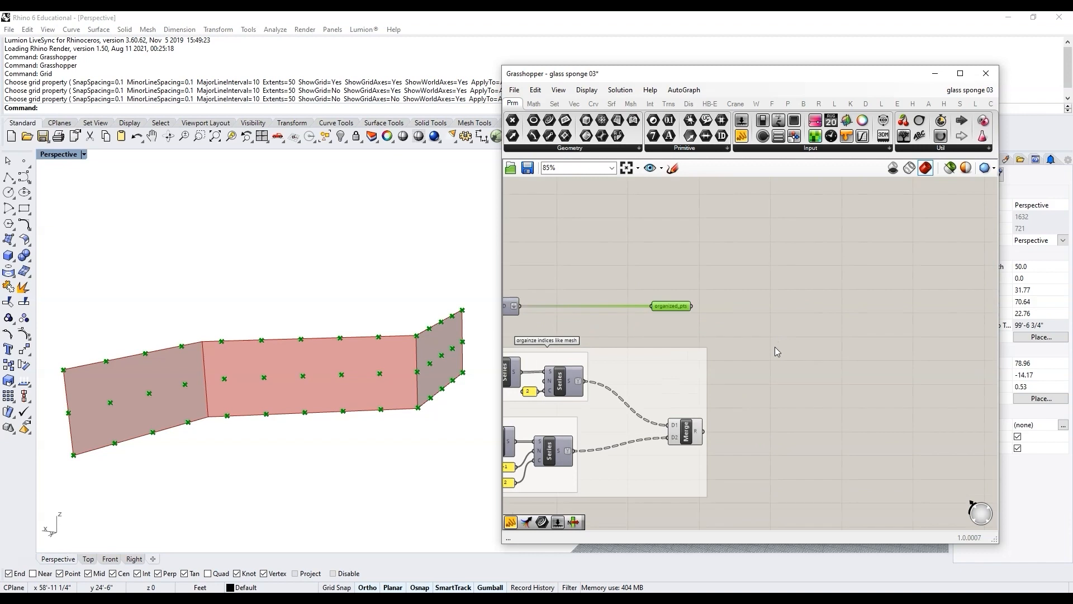
Step: Add a List Item component, feeding organized_pts into its list and the merged indices into its index
{"action": "double_click", "coordinate": [775, 346]}
{"action": "type", "text": "list item"}
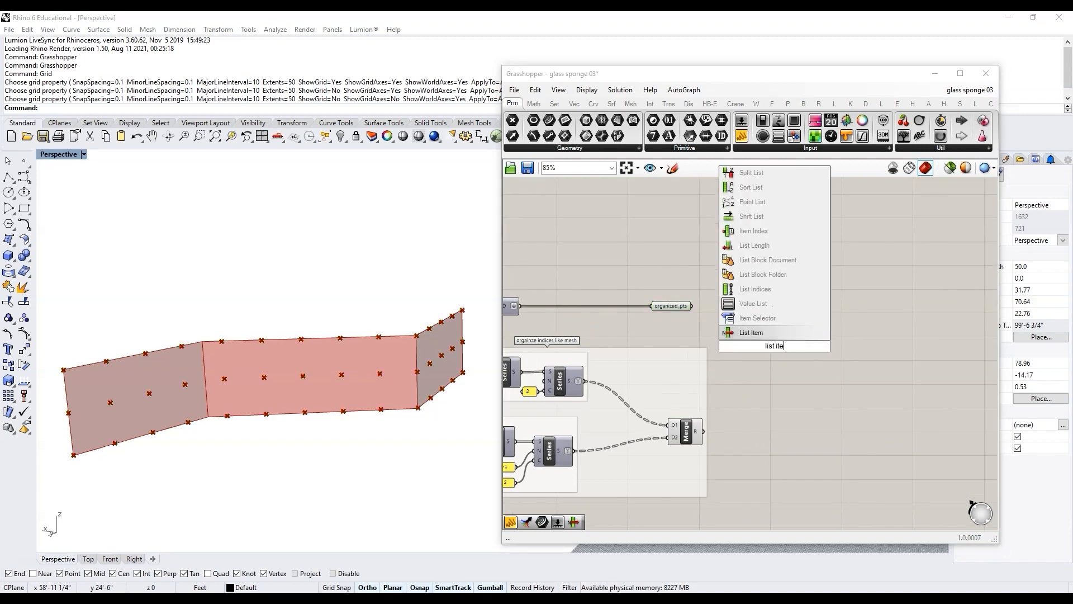
{"action": "key", "text": "Return"}
{"action": "scroll", "coordinate": [755, 344], "scroll_direction": "up", "scroll_amount": 3}
{"action": "left_click", "coordinate": [649, 493]}
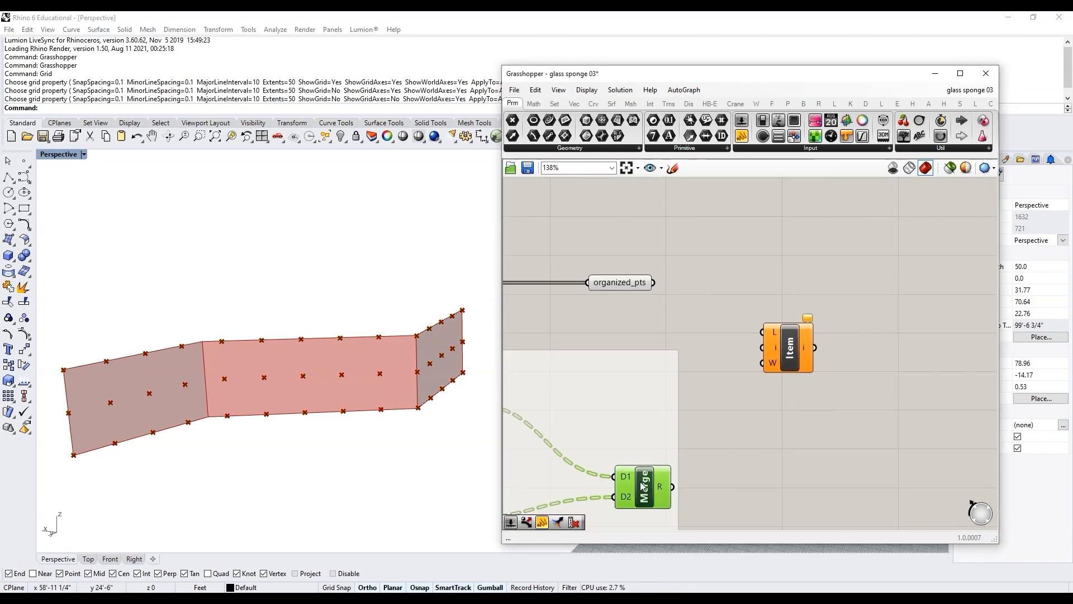
{"action": "left_click_drag", "start_coordinate": [674, 487], "coordinate": [762, 348]}
{"action": "left_click_drag", "start_coordinate": [653, 283], "coordinate": [762, 332]}
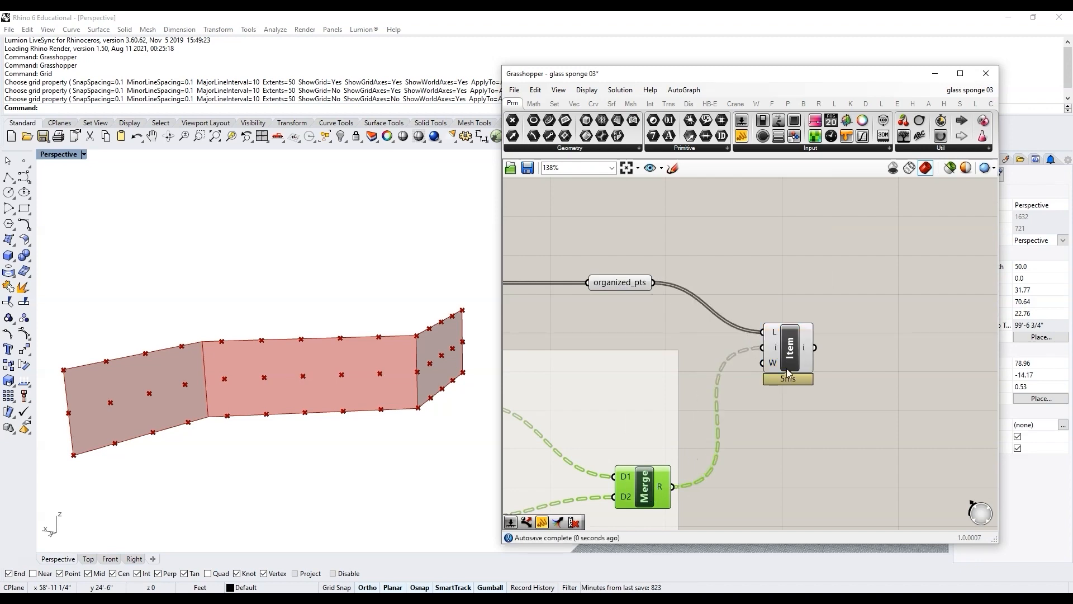
Step: Add a Polyline component and connect the List Item output to its vertices input
{"action": "scroll", "coordinate": [654, 336], "scroll_direction": "down", "scroll_amount": 3}
{"action": "scroll", "coordinate": [811, 344], "scroll_direction": "up", "scroll_amount": 3}
{"action": "double_click", "coordinate": [810, 348]}
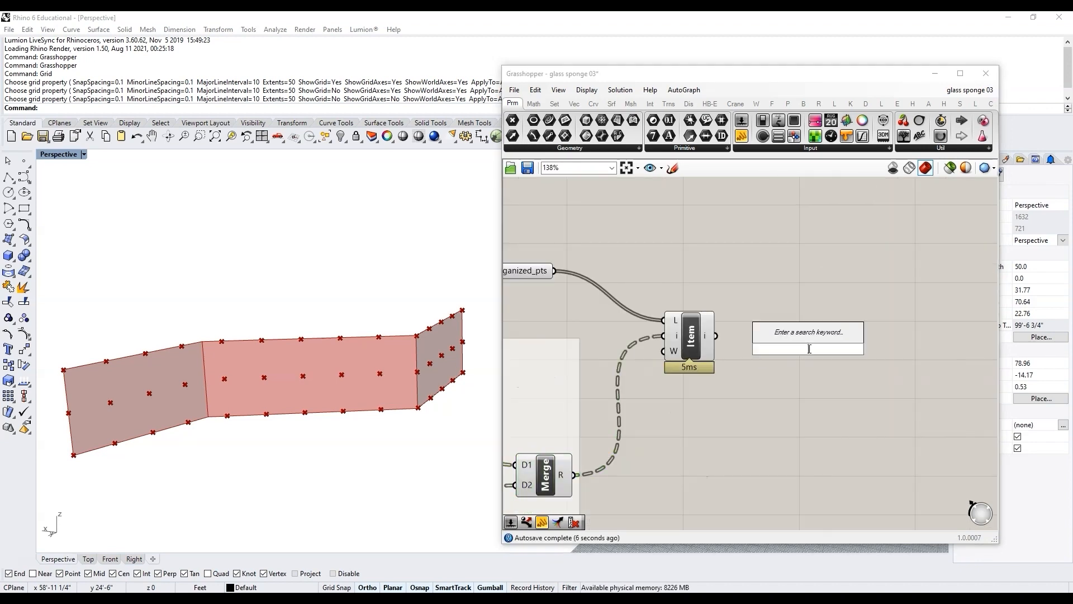
{"action": "type", "text": "polyli"}
{"action": "key", "text": "Return"}
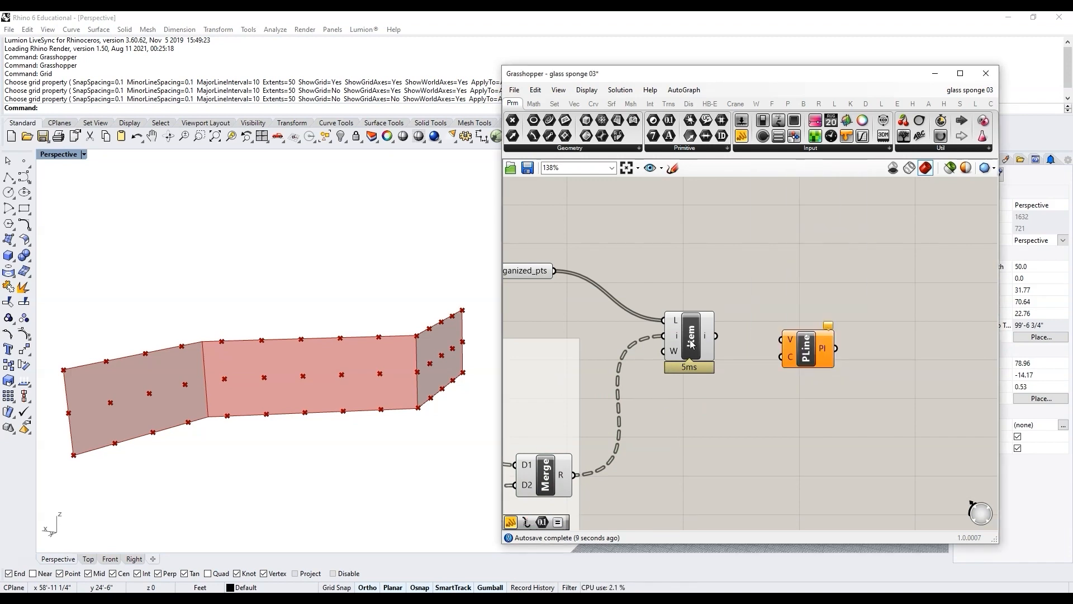
{"action": "left_click_drag", "start_coordinate": [718, 337], "coordinate": [788, 347]}
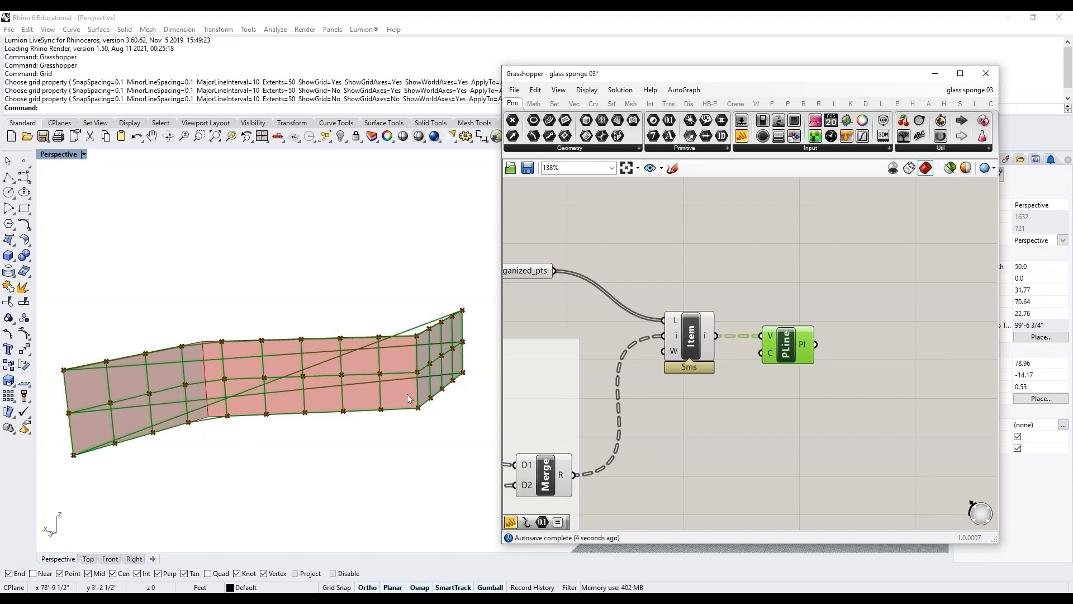
{"action": "scroll", "coordinate": [363, 402], "scroll_direction": "down", "scroll_amount": 3}
{"action": "scroll", "coordinate": [289, 381], "scroll_direction": "up", "scroll_amount": 4}
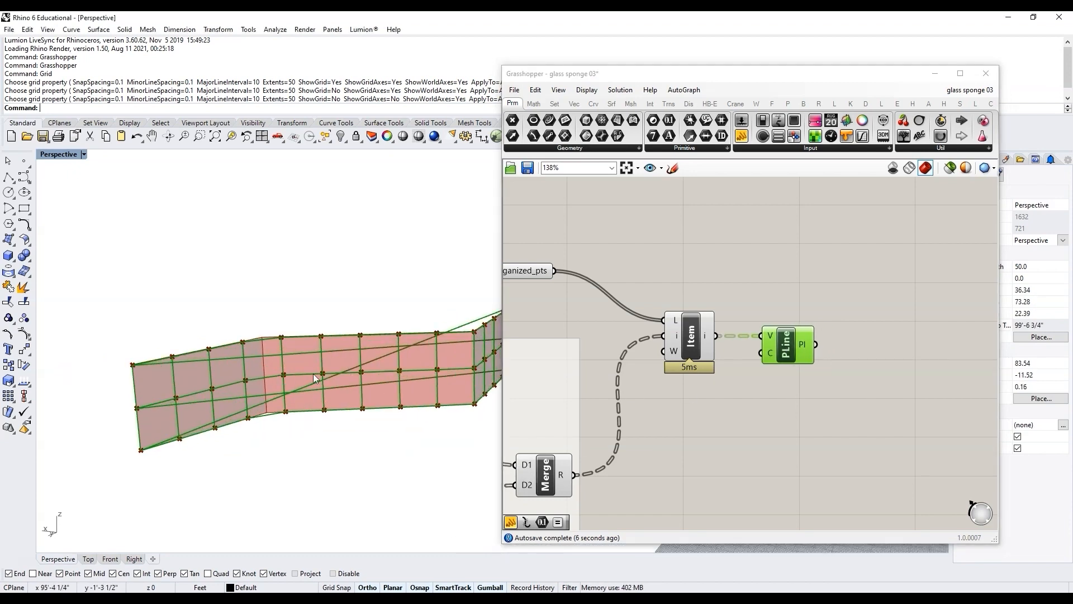
Step: Orbit and zoom the Rhino perspective view to inspect the polylines drawn across the grid points
{"action": "left_click", "coordinate": [738, 415]}
{"action": "scroll", "coordinate": [240, 399], "scroll_direction": "up", "scroll_amount": 2}
{"action": "right_click_drag", "start_coordinate": [241, 400], "coordinate": [125, 378]}
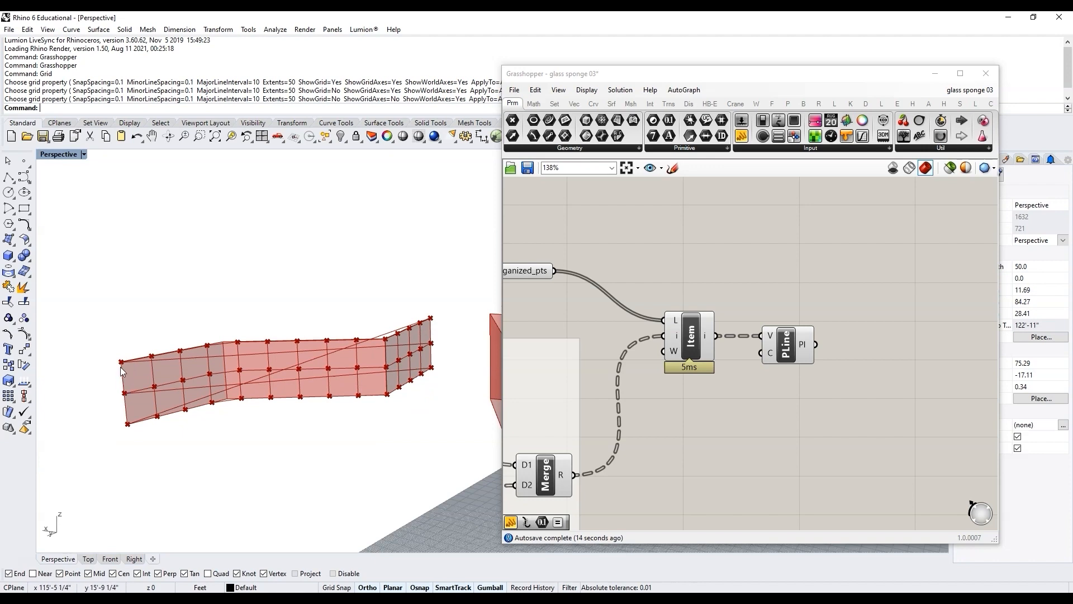
{"action": "right_click_drag", "start_coordinate": [360, 375], "coordinate": [245, 343]}
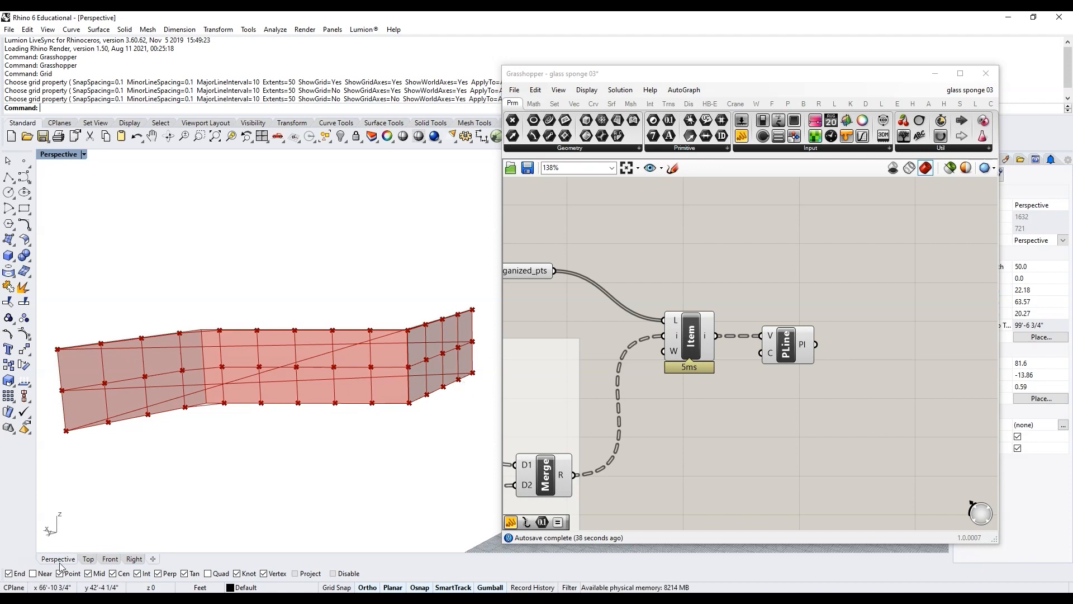
{"action": "scroll", "coordinate": [292, 464], "scroll_direction": "down", "scroll_amount": 2}
{"action": "scroll", "coordinate": [193, 441], "scroll_direction": "up", "scroll_amount": 1}
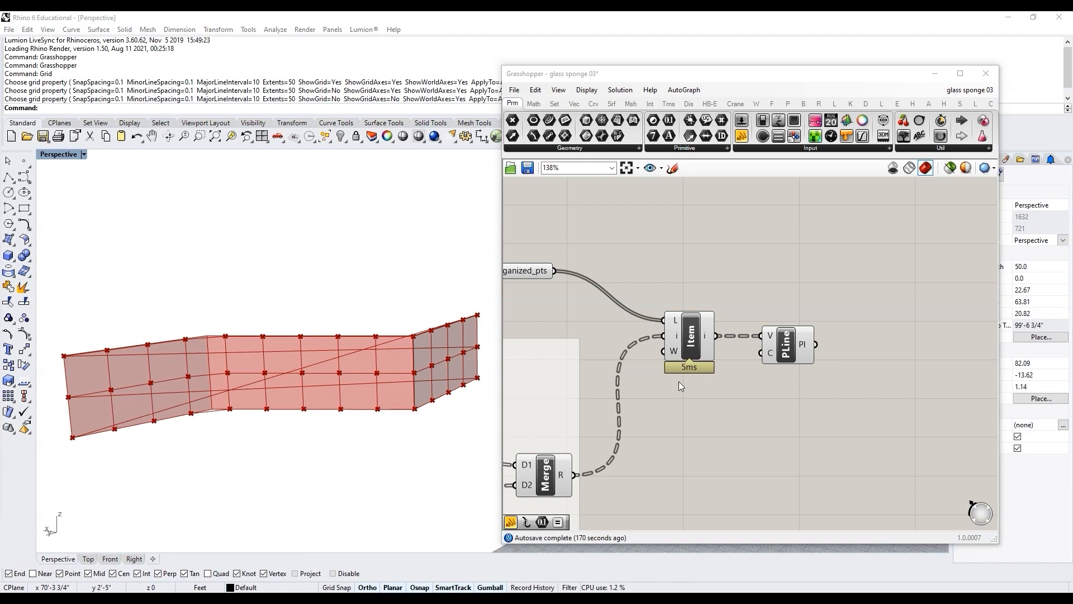
{"action": "scroll", "coordinate": [679, 381], "scroll_direction": "down", "scroll_amount": 2}
{"action": "left_click_drag", "start_coordinate": [702, 75], "coordinate": [752, 69]}
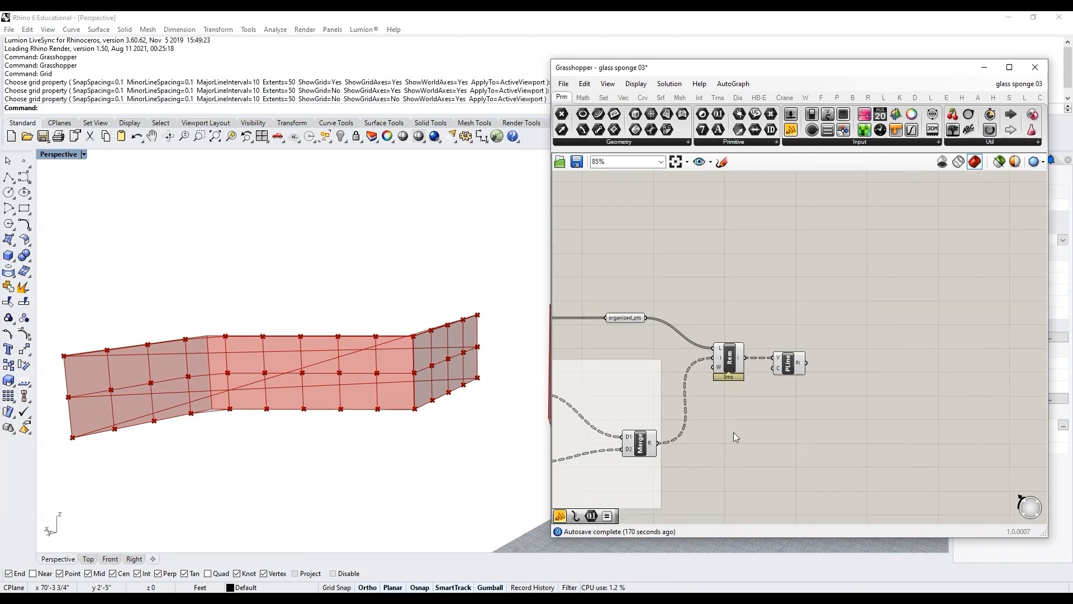
Step: Add a Curve parameter after the Polyline component and name it all_polylines
{"action": "scroll", "coordinate": [900, 353], "scroll_direction": "up", "scroll_amount": 2}
{"action": "double_click", "coordinate": [849, 356]}
{"action": "type", "text": "curve"}
{"action": "key", "text": "Return"}
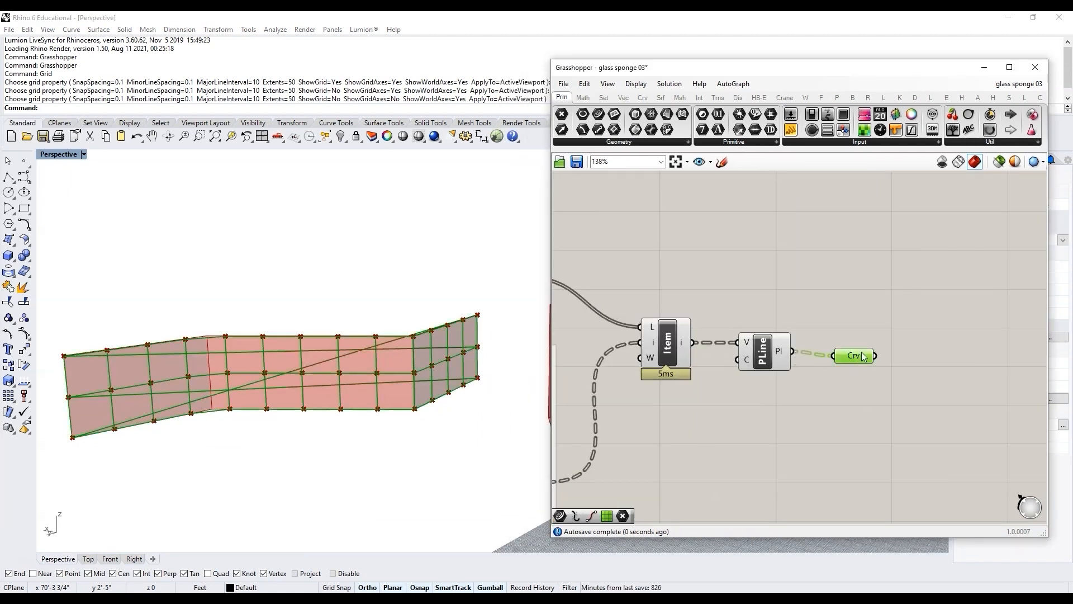
{"action": "right_click", "coordinate": [867, 352]}
{"action": "type", "text": "all_polylines"}
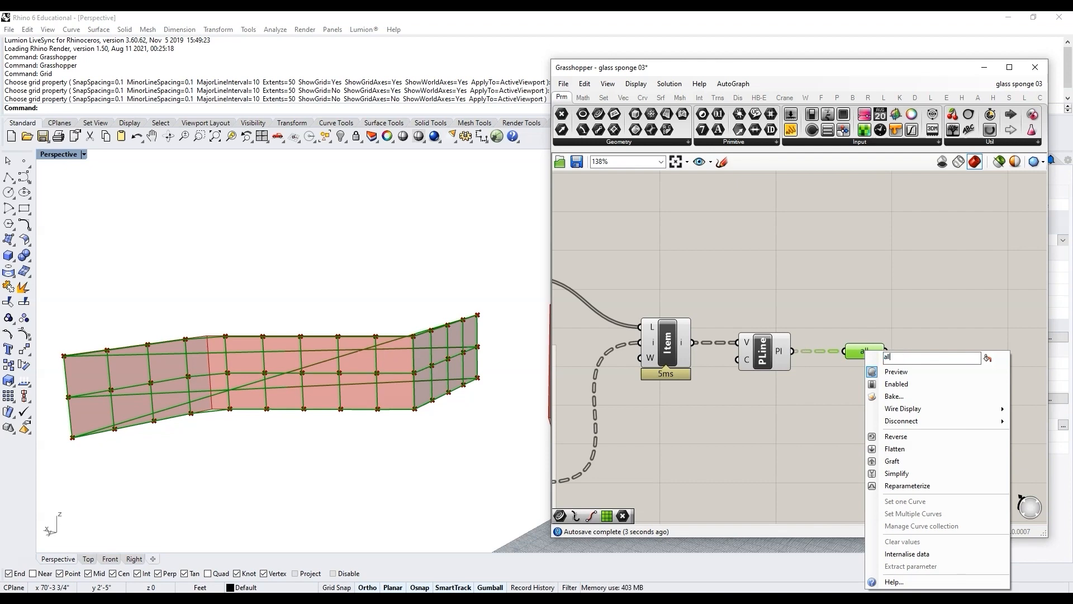
{"action": "key", "text": "Return"}
Step: Add a List Item component and feed all_polylines into its list input
{"action": "scroll", "coordinate": [859, 356], "scroll_direction": "down", "scroll_amount": 4}
{"action": "left_click_drag", "start_coordinate": [842, 435], "coordinate": [672, 288]}
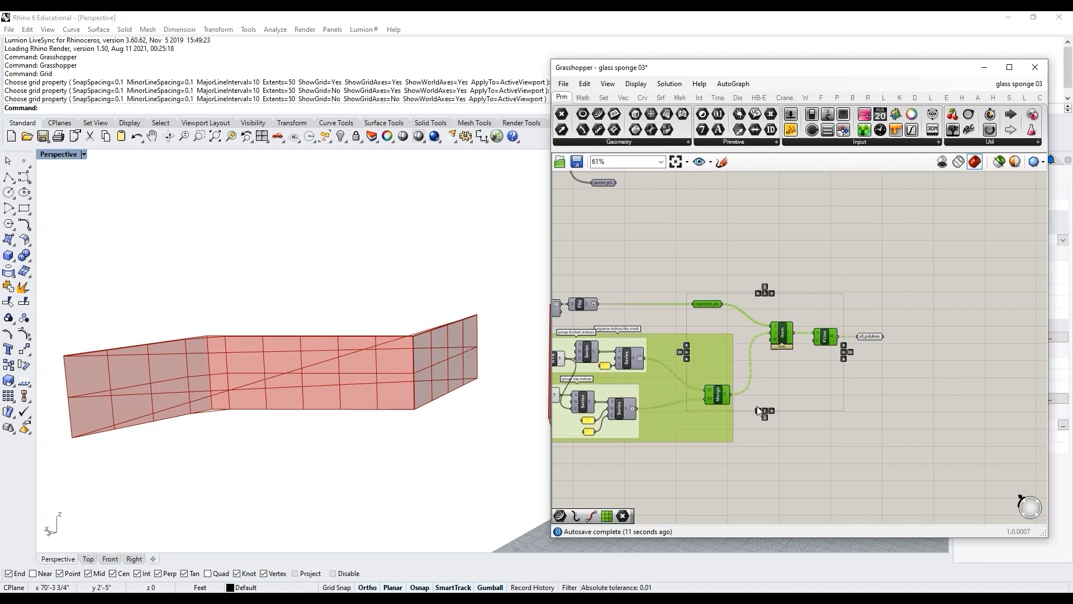
{"action": "left_click", "coordinate": [876, 361]}
{"action": "scroll", "coordinate": [901, 336], "scroll_direction": "up", "scroll_amount": 4}
{"action": "scroll", "coordinate": [872, 321], "scroll_direction": "up", "scroll_amount": 1}
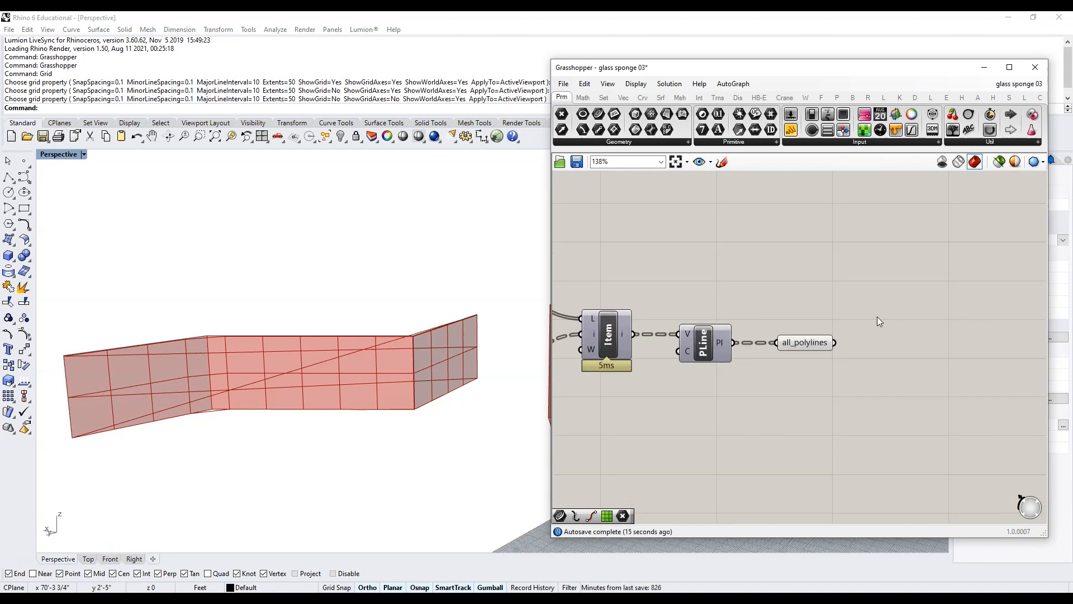
{"action": "double_click", "coordinate": [873, 300]}
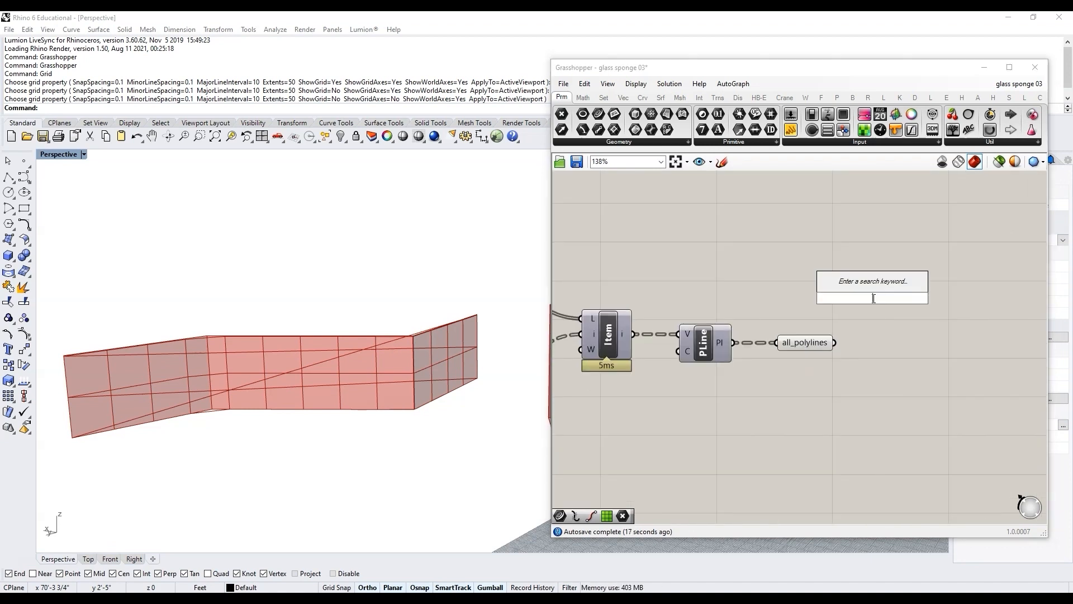
{"action": "type", "text": "list item"}
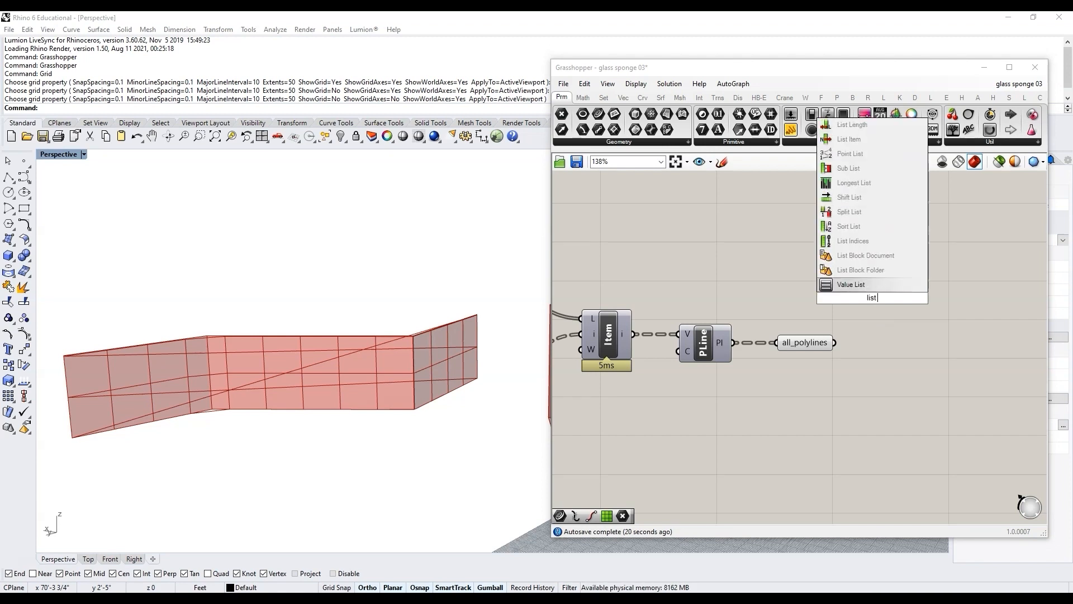
{"action": "key", "text": "Return"}
{"action": "mouse_move", "coordinate": [835, 342]}
{"action": "left_mouse_down"}
{"action": "mouse_move", "coordinate": [846, 282]}
{"action": "mouse_move", "coordinate": [918, 324]}
{"action": "left_mouse_up"}
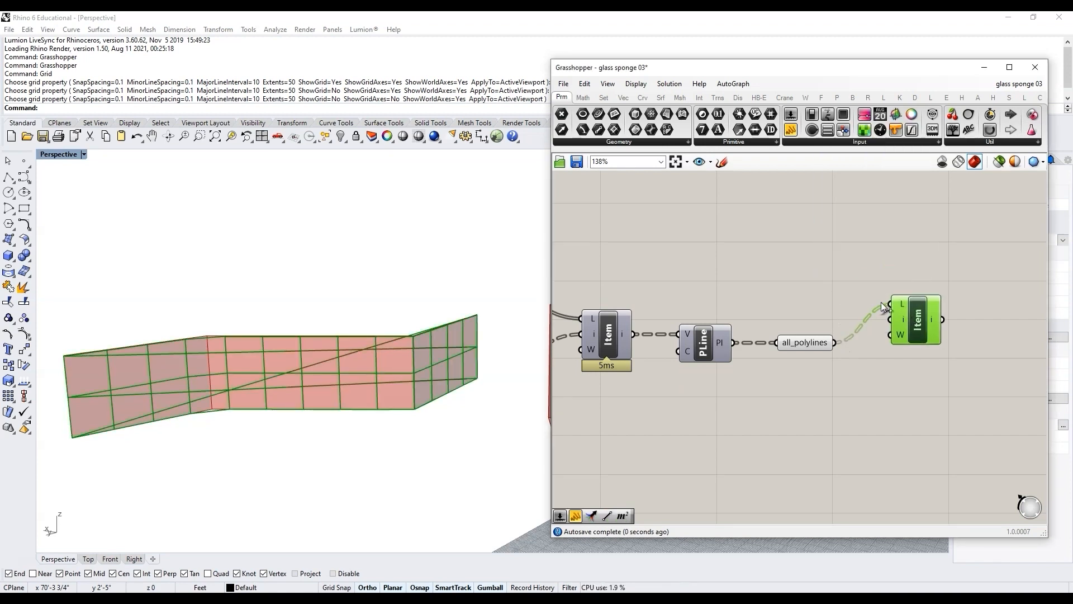
Step: Add a panel connected to all_polylines to preview its contents
{"action": "right_click", "coordinate": [828, 339]}
{"action": "left_click", "coordinate": [766, 394]}
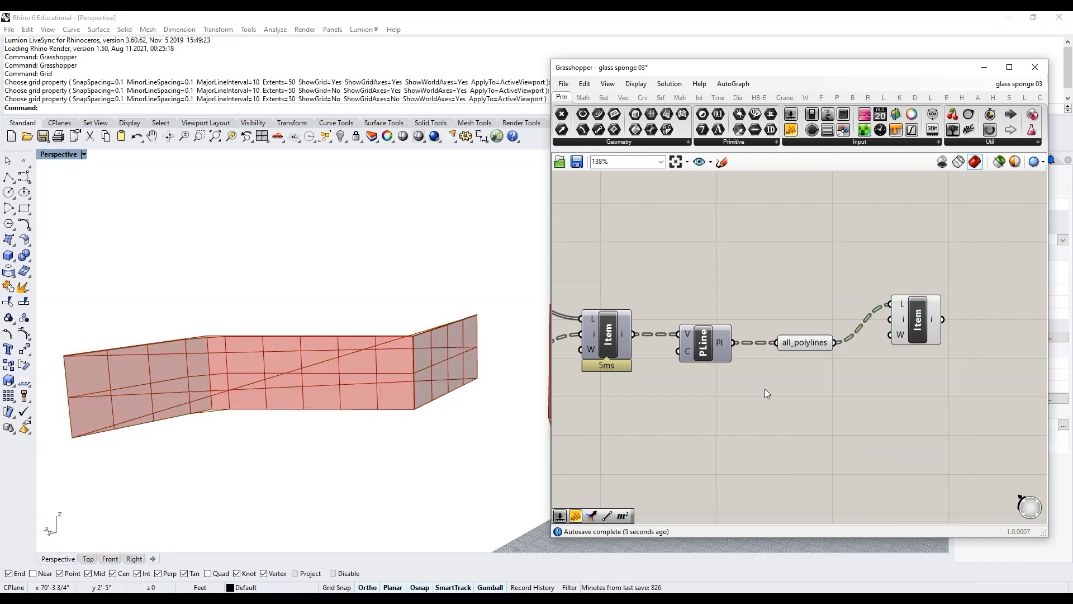
{"action": "scroll", "coordinate": [857, 257], "scroll_direction": "down", "scroll_amount": 2}
{"action": "double_click", "coordinate": [869, 254]}
{"action": "type", "text": "//"}
{"action": "key", "text": "Return"}
{"action": "left_click_drag", "start_coordinate": [842, 333], "coordinate": [886, 236]}
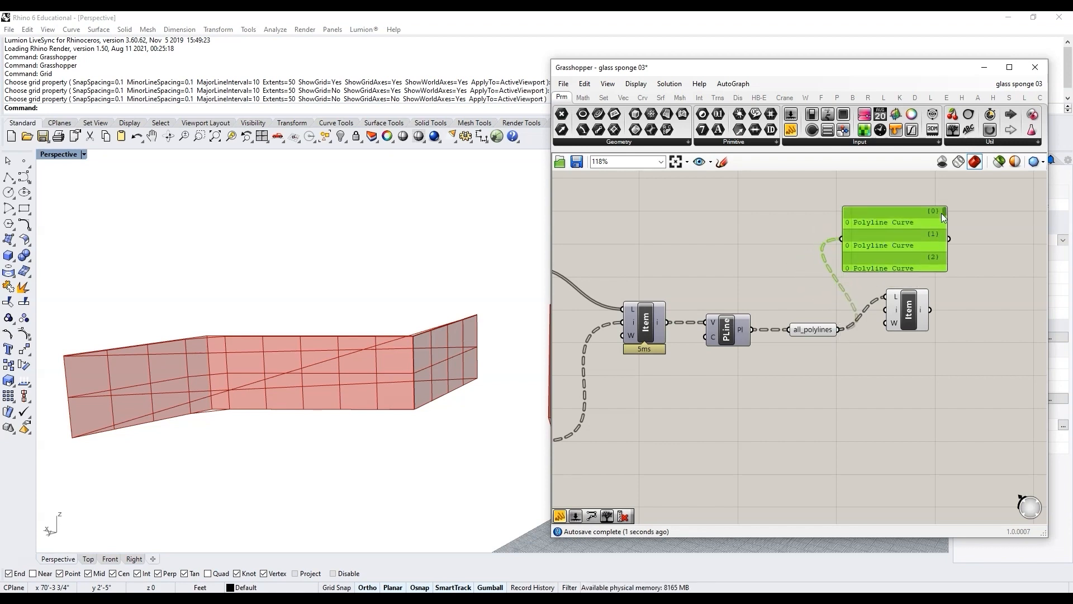
Step: Flatten the all_polylines parameter and delete the preview panel
{"action": "right_click", "coordinate": [824, 330]}
{"action": "left_click", "coordinate": [860, 428]}
{"action": "scroll", "coordinate": [726, 327], "scroll_direction": "down", "scroll_amount": 2}
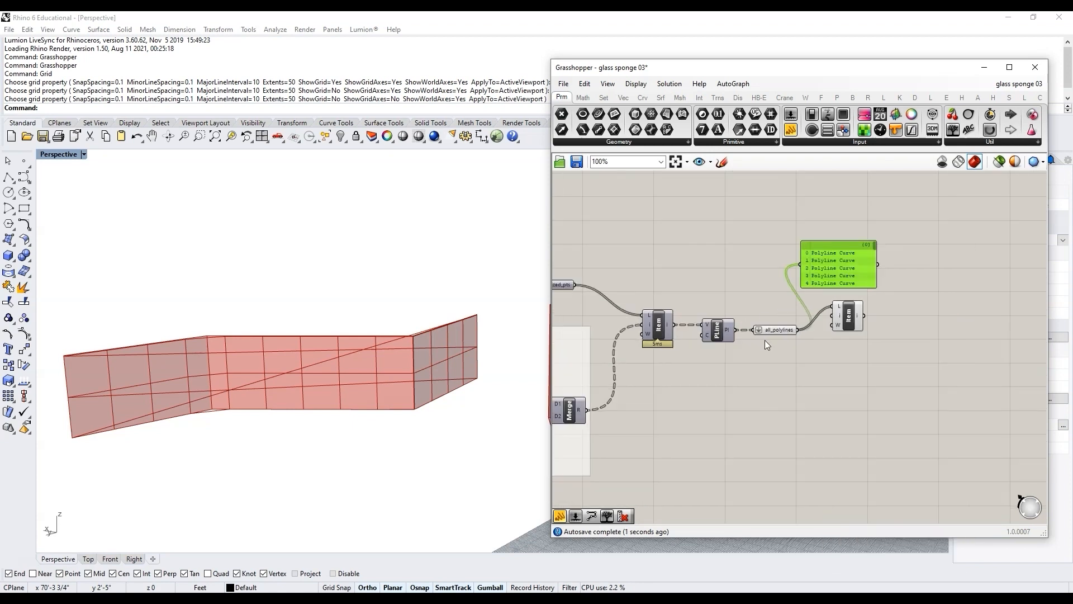
{"action": "scroll", "coordinate": [766, 340], "scroll_direction": "up", "scroll_amount": 2}
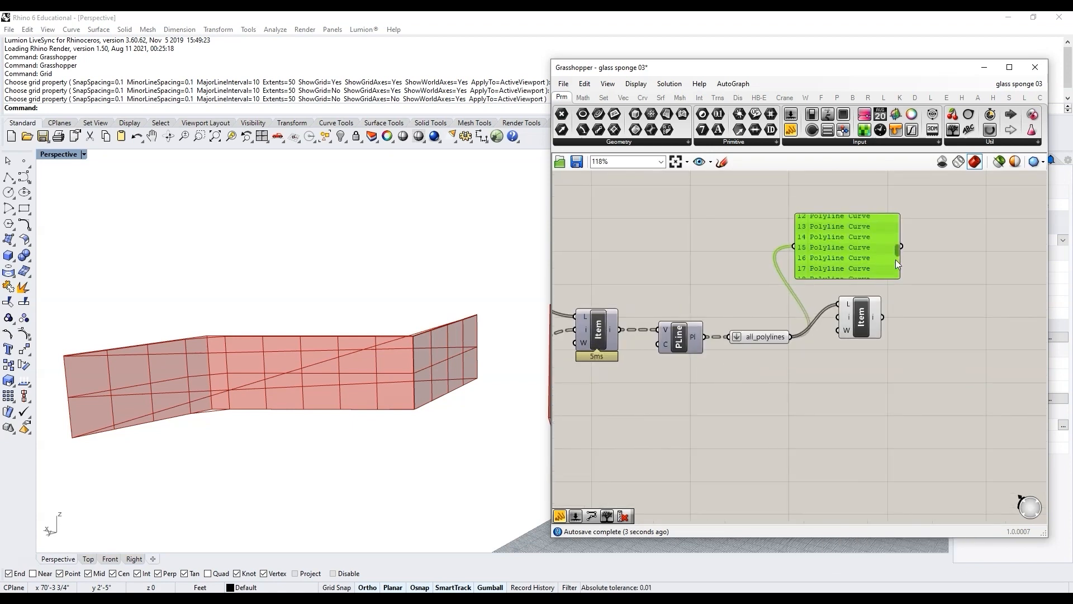
{"action": "left_click_drag", "start_coordinate": [843, 255], "coordinate": [891, 246]}
{"action": "key", "text": "Delete"}
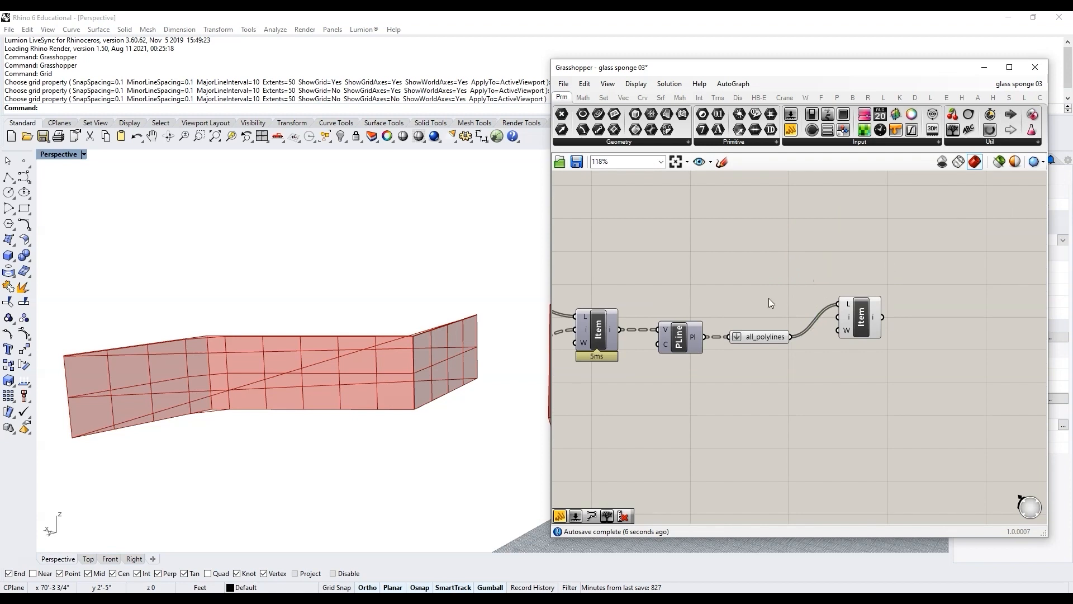
Step: Add a number slider feeding the List Item index and set it to 27
{"action": "double_click", "coordinate": [769, 298]}
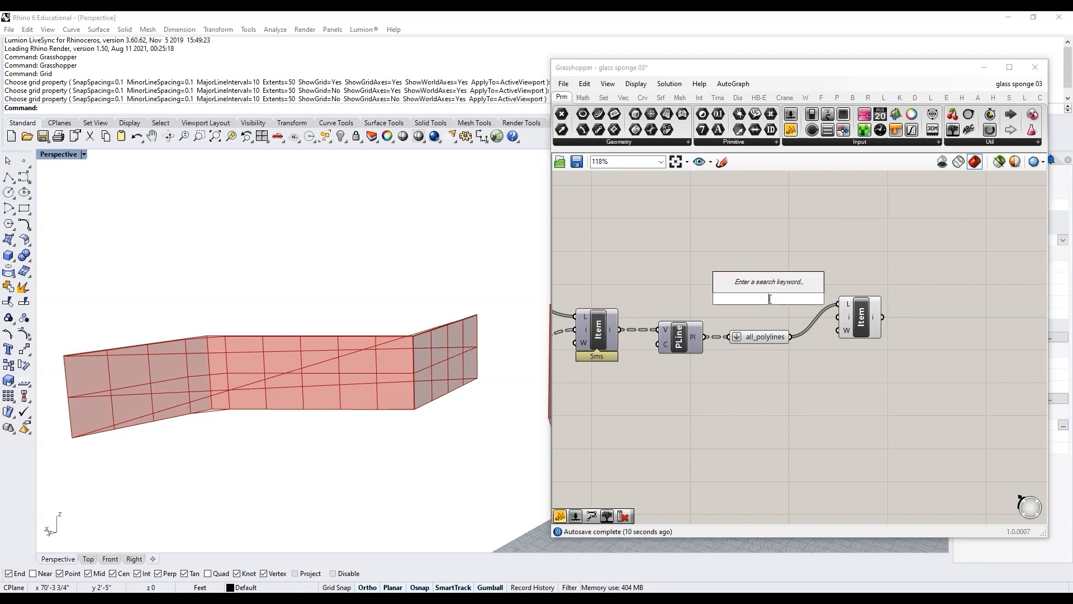
{"action": "type", "text": "0<42"}
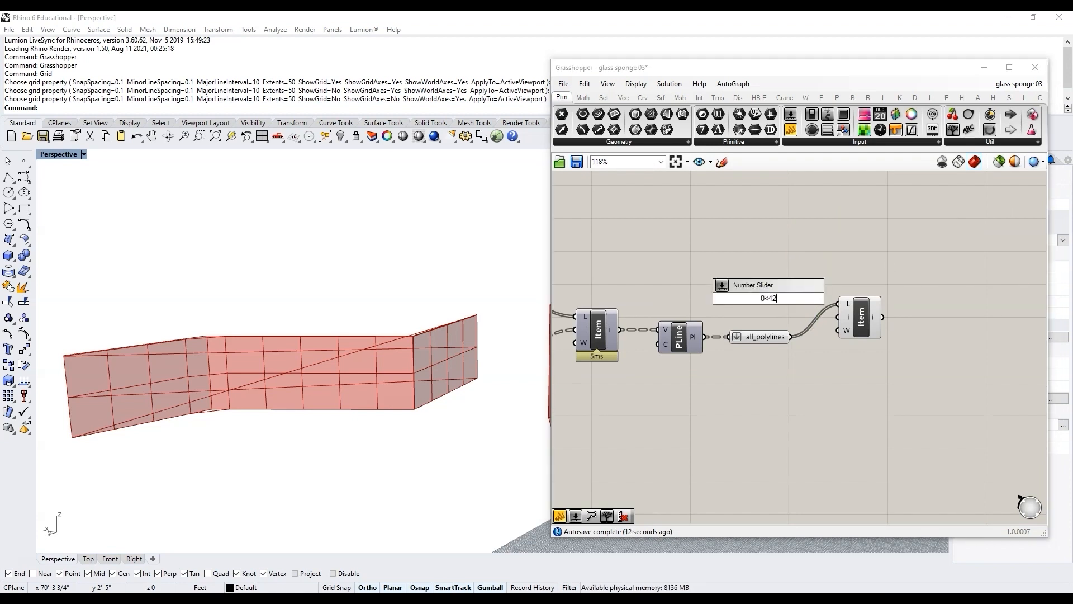
{"action": "key", "text": "Return"}
{"action": "scroll", "coordinate": [784, 280], "scroll_direction": "up", "scroll_amount": 2}
{"action": "left_click_drag", "start_coordinate": [783, 280], "coordinate": [845, 334]}
{"action": "left_click_drag", "start_coordinate": [677, 284], "coordinate": [699, 294]}
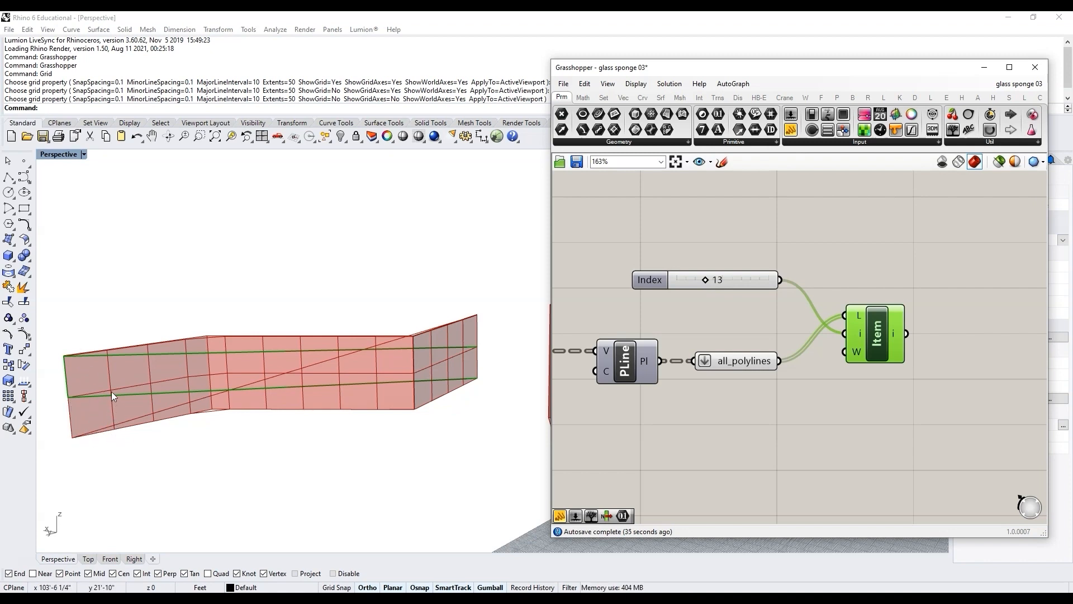
{"action": "mouse_move", "coordinate": [706, 280]}
{"action": "left_mouse_down"}
{"action": "mouse_move", "coordinate": [617, 282]}
{"action": "mouse_move", "coordinate": [702, 282]}
{"action": "left_mouse_up"}
{"action": "left_click_drag", "start_coordinate": [709, 280], "coordinate": [767, 280]}
{"action": "left_click_drag", "start_coordinate": [765, 279], "coordinate": [736, 286]}
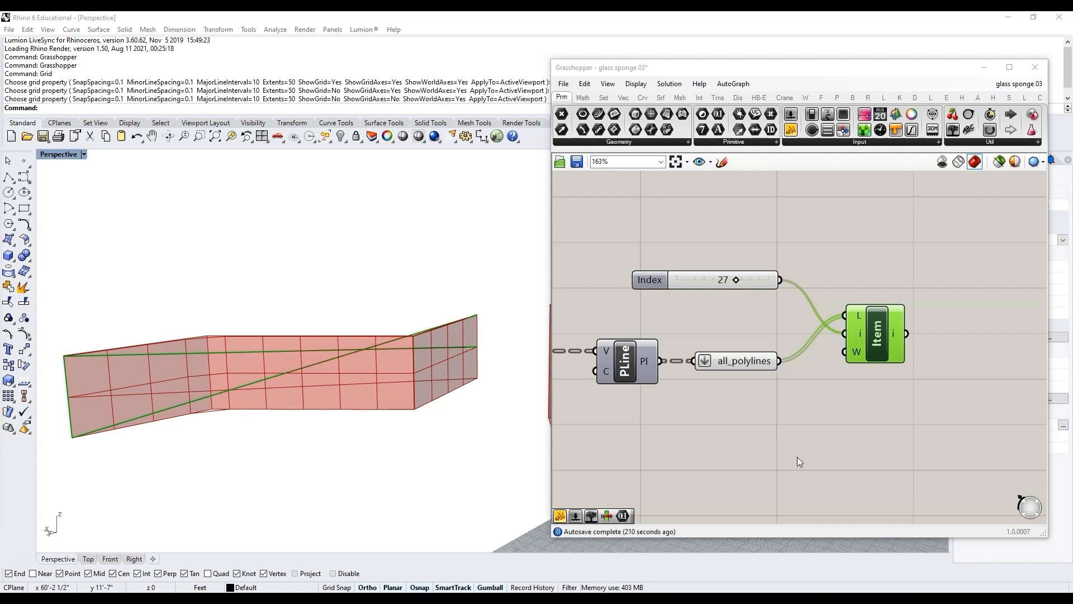
Step: Bring a copy of the columns + 1 parameter over next to the polylines section
{"action": "scroll", "coordinate": [877, 422], "scroll_direction": "down", "scroll_amount": 8}
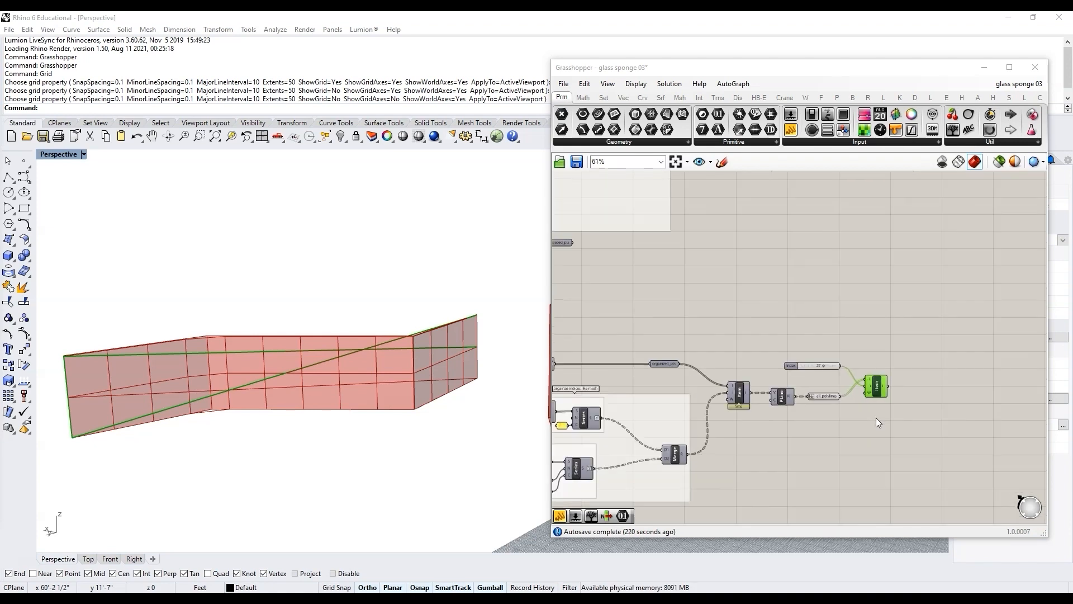
{"action": "scroll", "coordinate": [690, 320], "scroll_direction": "up", "scroll_amount": 4}
{"action": "scroll", "coordinate": [609, 400], "scroll_direction": "down", "scroll_amount": 3}
{"action": "right_click_drag", "start_coordinate": [609, 400], "coordinate": [805, 359]}
{"action": "scroll", "coordinate": [726, 360], "scroll_direction": "up", "scroll_amount": 4}
{"action": "scroll", "coordinate": [805, 360], "scroll_direction": "down", "scroll_amount": 3}
{"action": "right_click_drag", "start_coordinate": [1007, 464], "coordinate": [905, 400]}
{"action": "scroll", "coordinate": [690, 408], "scroll_direction": "up", "scroll_amount": 5}
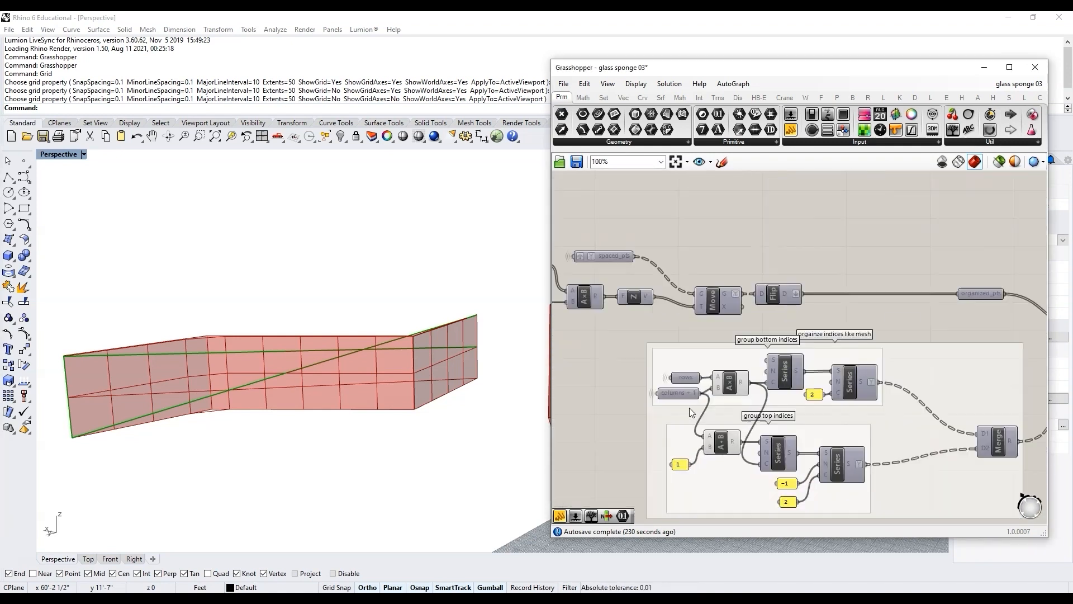
{"action": "left_click", "coordinate": [677, 390]}
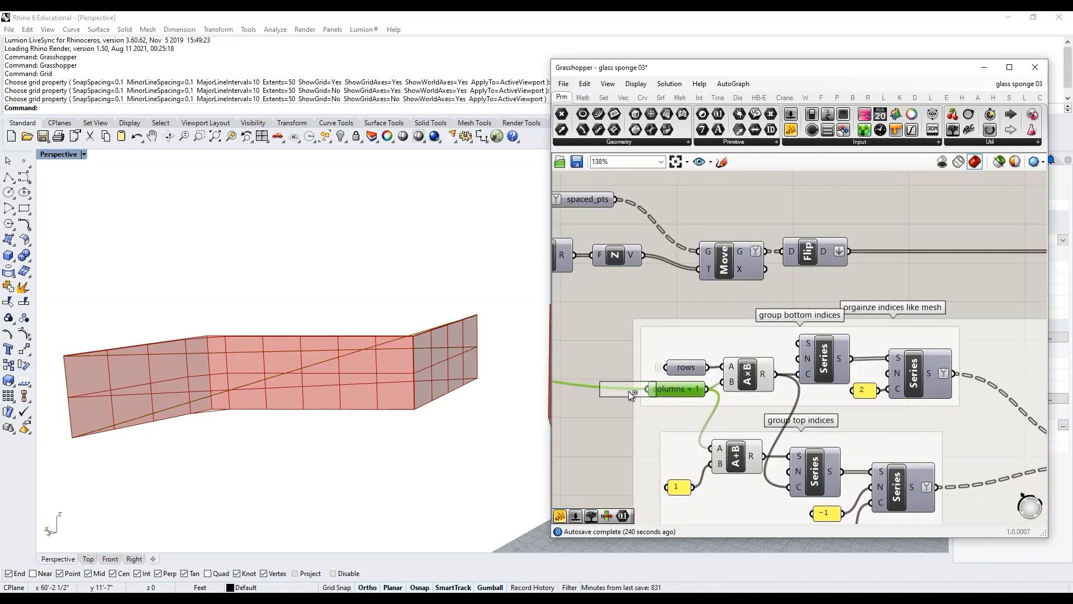
{"action": "scroll", "coordinate": [628, 390], "scroll_direction": "down", "scroll_amount": 4}
{"action": "scroll", "coordinate": [989, 391], "scroll_direction": "up", "scroll_amount": 4}
{"action": "left_click_drag", "start_coordinate": [958, 418], "coordinate": [884, 398], "text": "alt"}
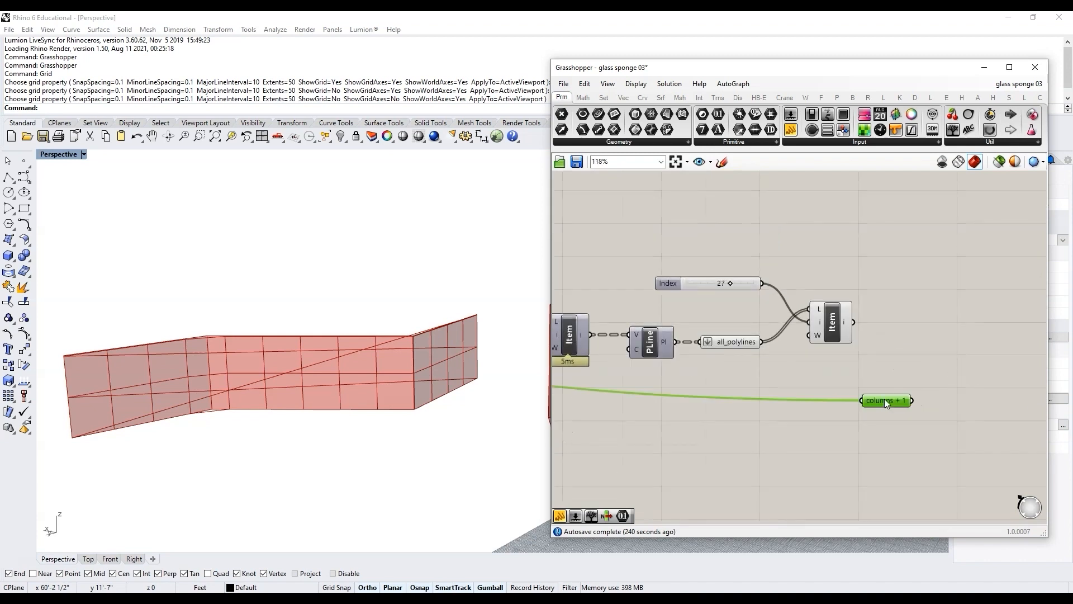
Step: Move the Index slider and List Item component up, above all_polylines
{"action": "scroll", "coordinate": [913, 375], "scroll_direction": "up", "scroll_amount": 2}
{"action": "left_click", "coordinate": [916, 380]}
{"action": "scroll", "coordinate": [884, 374], "scroll_direction": "down", "scroll_amount": 3}
{"action": "left_click_drag", "start_coordinate": [835, 327], "coordinate": [677, 264]}
{"action": "left_click_drag", "start_coordinate": [799, 325], "coordinate": [826, 242]}
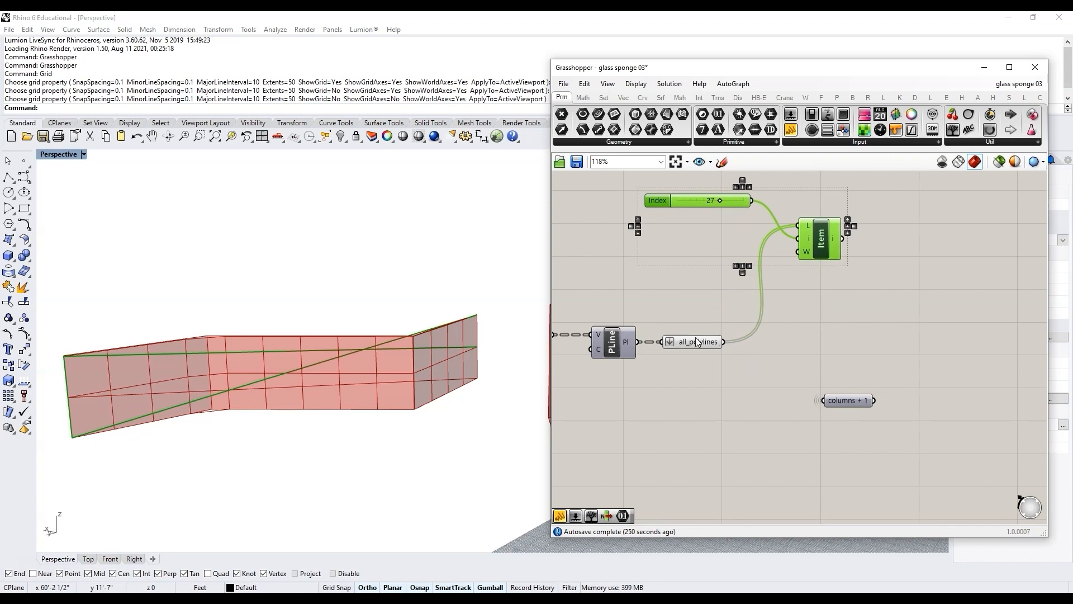
{"action": "left_click", "coordinate": [720, 367]}
{"action": "scroll", "coordinate": [700, 343], "scroll_direction": "up", "scroll_amount": 2}
Step: Add a Series component to the right of all_polylines
{"action": "mouse_move", "coordinate": [699, 340]}
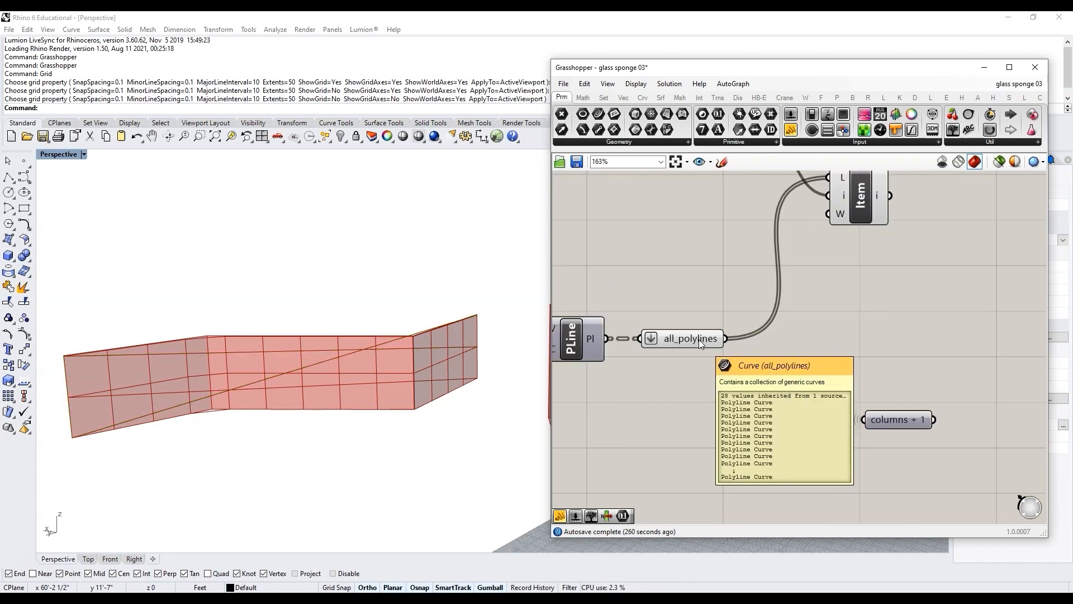
{"action": "left_click", "coordinate": [695, 341]}
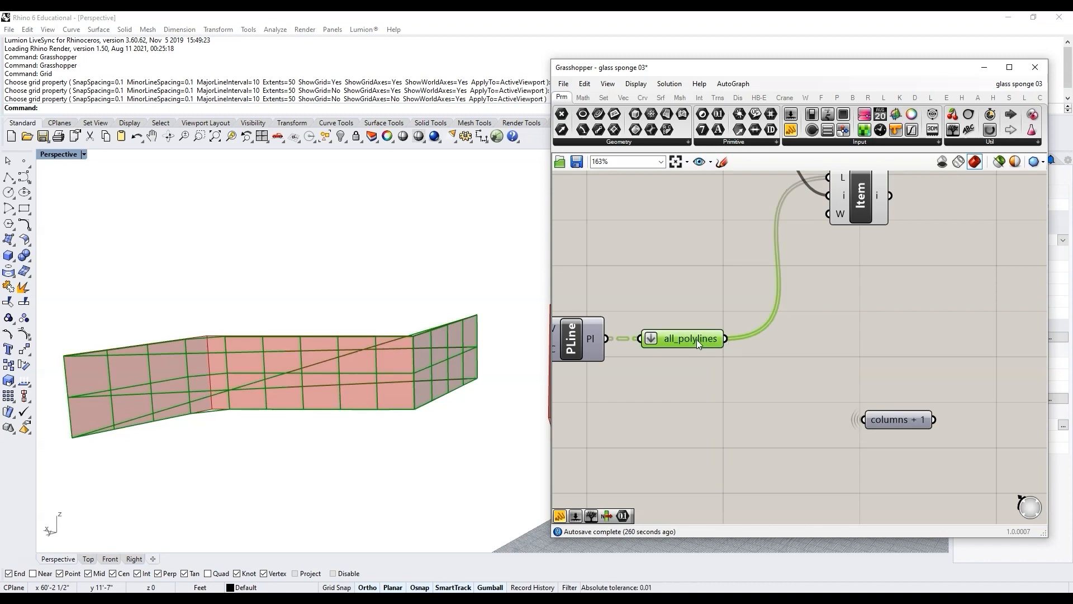
{"action": "double_click", "coordinate": [843, 340]}
{"action": "type", "text": "series"}
{"action": "key", "text": "Return"}
{"action": "left_click_drag", "start_coordinate": [845, 344], "coordinate": [937, 339]}
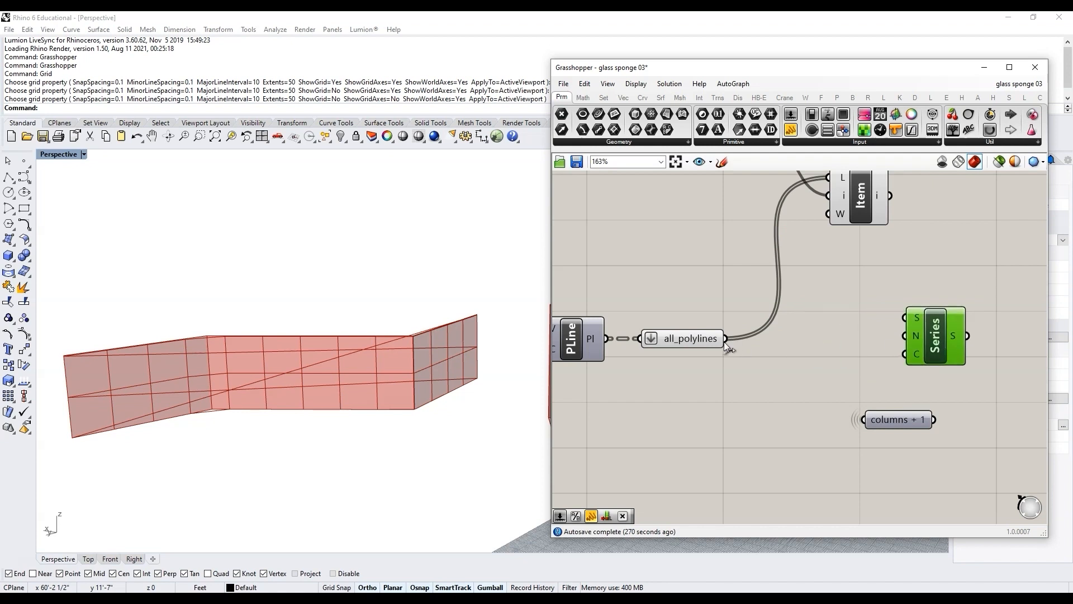
Step: Add a List Length component on all_polylines and connect its length to the Series count input
{"action": "double_click", "coordinate": [780, 371]}
{"action": "type", "text": "list len"}
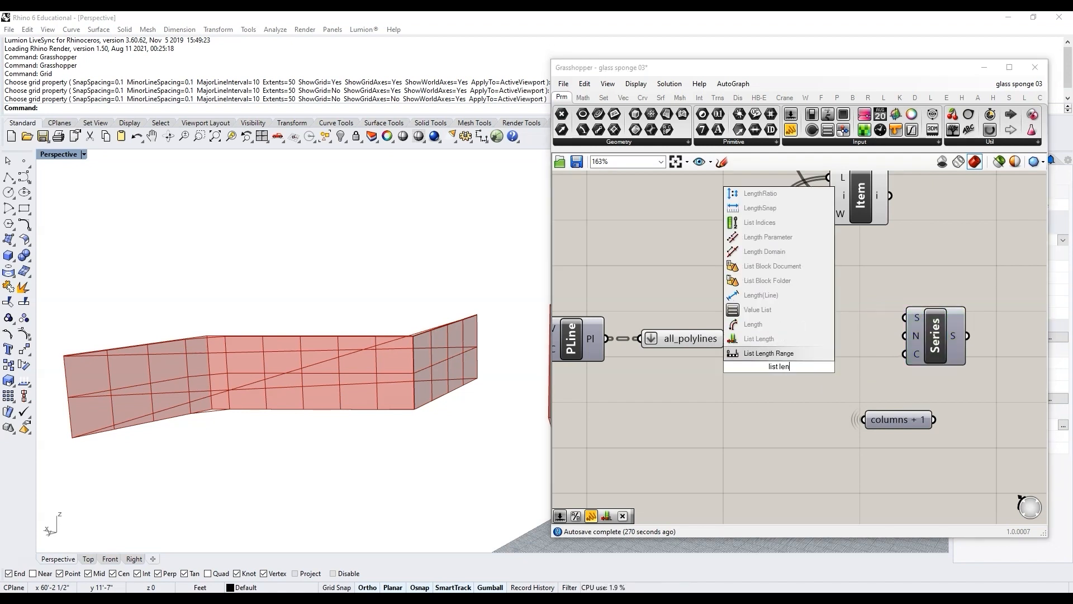
{"action": "left_click", "coordinate": [770, 339]}
{"action": "left_click_drag", "start_coordinate": [725, 339], "coordinate": [751, 366]}
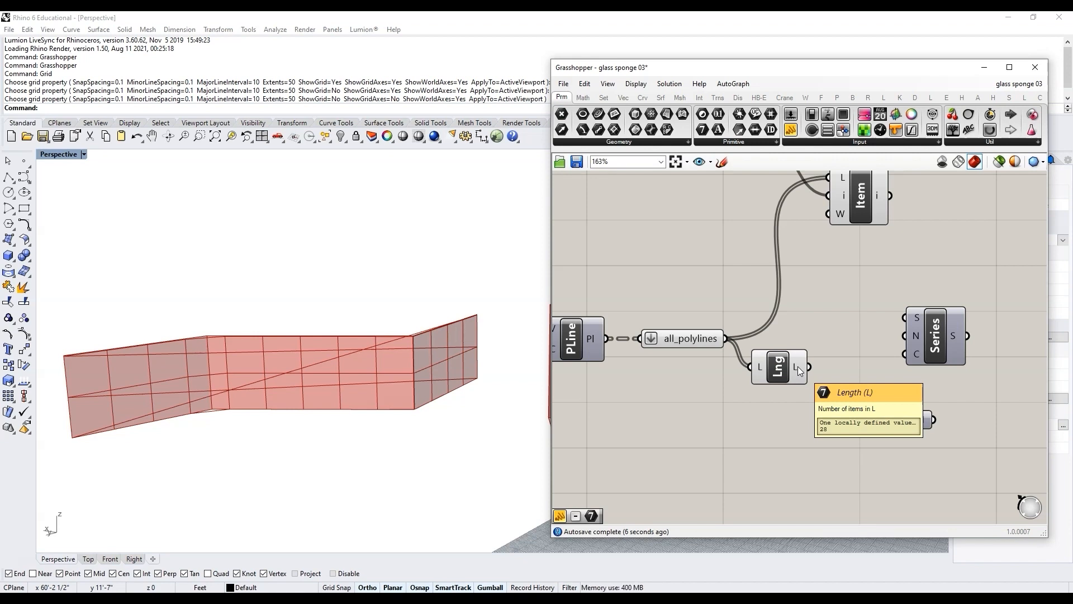
{"action": "left_click_drag", "start_coordinate": [938, 334], "coordinate": [897, 349]}
{"action": "left_click_drag", "start_coordinate": [810, 368], "coordinate": [882, 360]}
{"action": "mouse_move", "coordinate": [901, 350]}
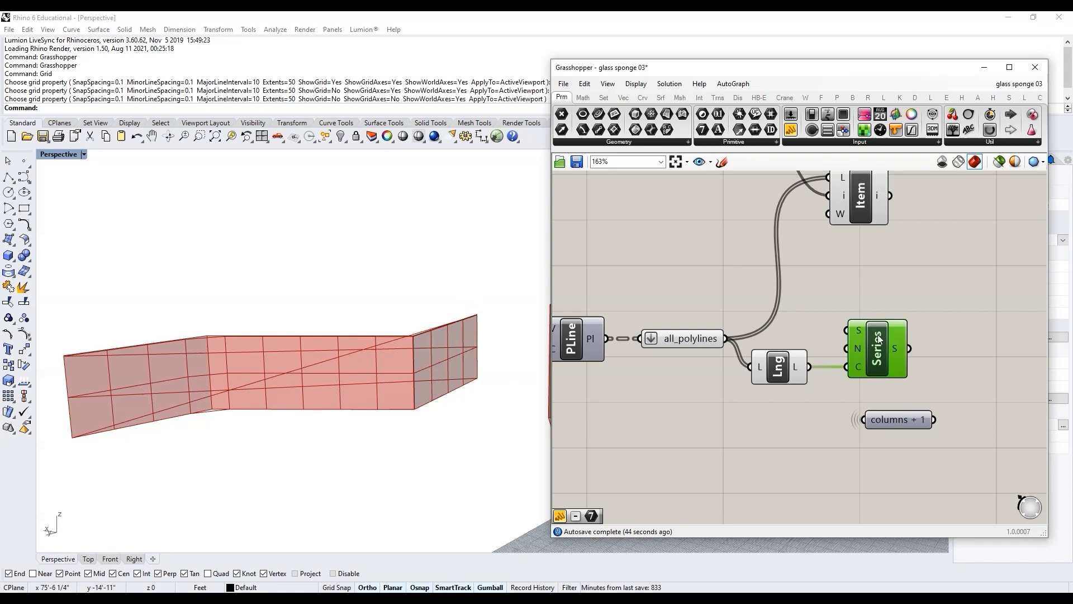
Step: Add a value of 1 and connect it to the Series start input
{"action": "double_click", "coordinate": [822, 297]}
{"action": "type", "text": "1"}
{"action": "key", "text": "Return"}
{"action": "left_click_drag", "start_coordinate": [821, 294], "coordinate": [815, 330]}
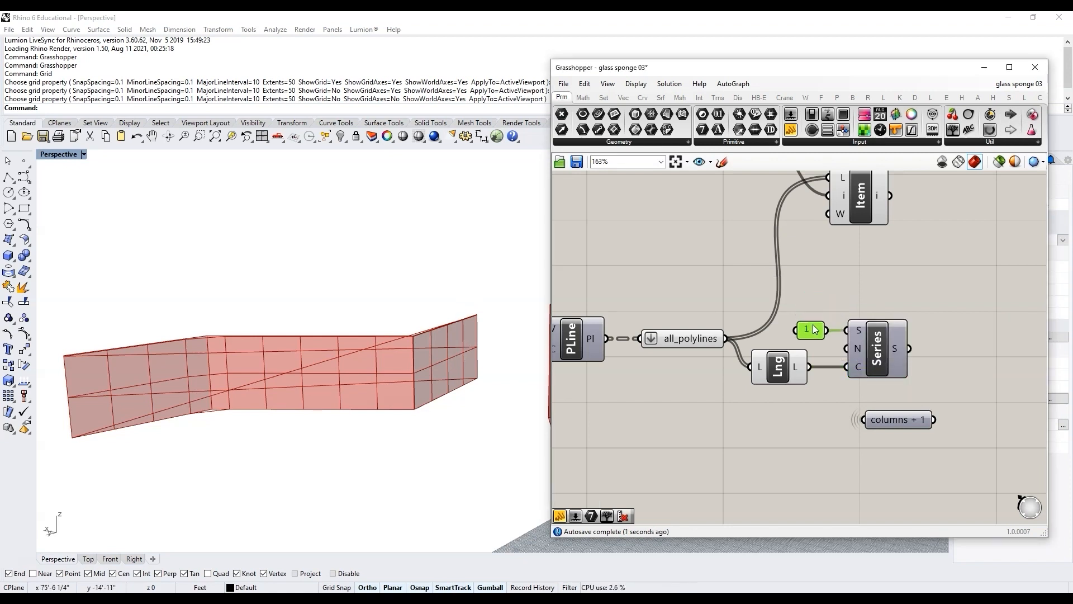
{"action": "scroll", "coordinate": [814, 336], "scroll_direction": "down", "scroll_amount": 2}
{"action": "scroll", "coordinate": [878, 315], "scroll_direction": "down", "scroll_amount": 2}
{"action": "scroll", "coordinate": [811, 263], "scroll_direction": "up", "scroll_amount": 4}
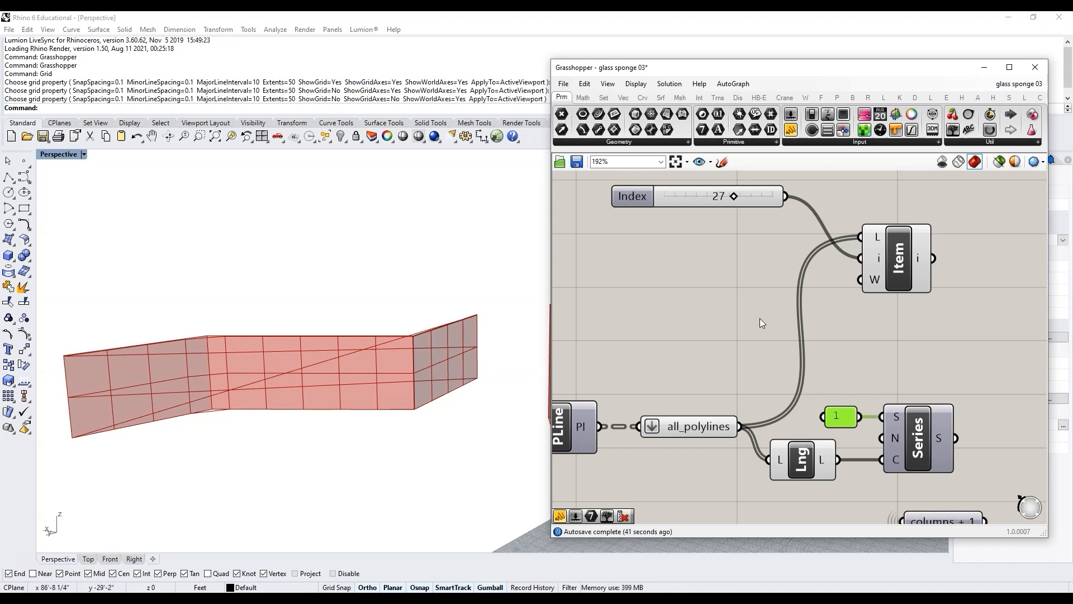
{"action": "scroll", "coordinate": [850, 334], "scroll_direction": "down", "scroll_amount": 10}
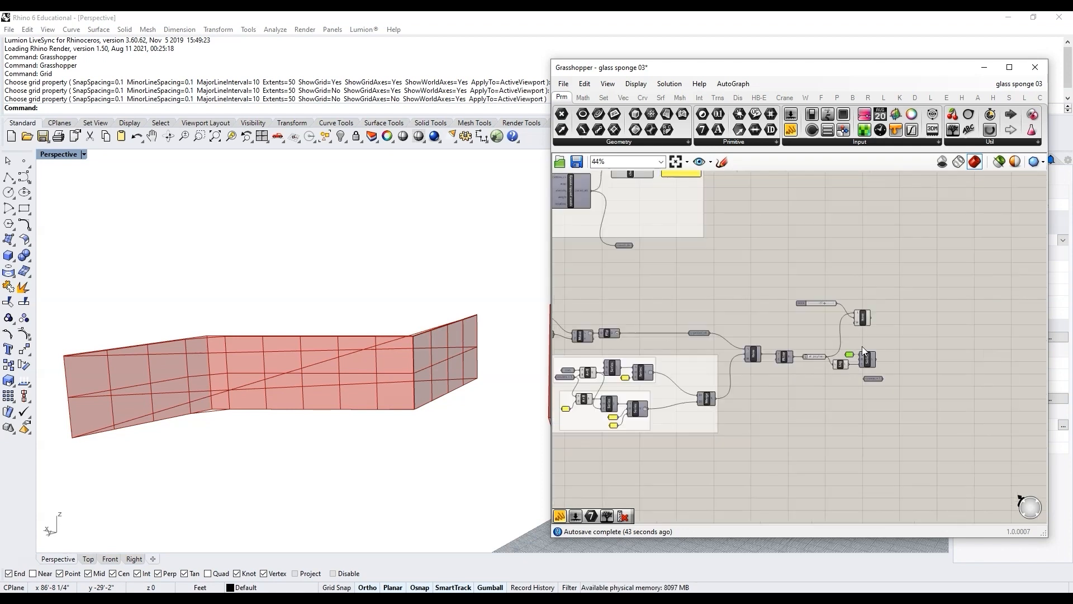
{"action": "scroll", "coordinate": [837, 384], "scroll_direction": "down", "scroll_amount": 1}
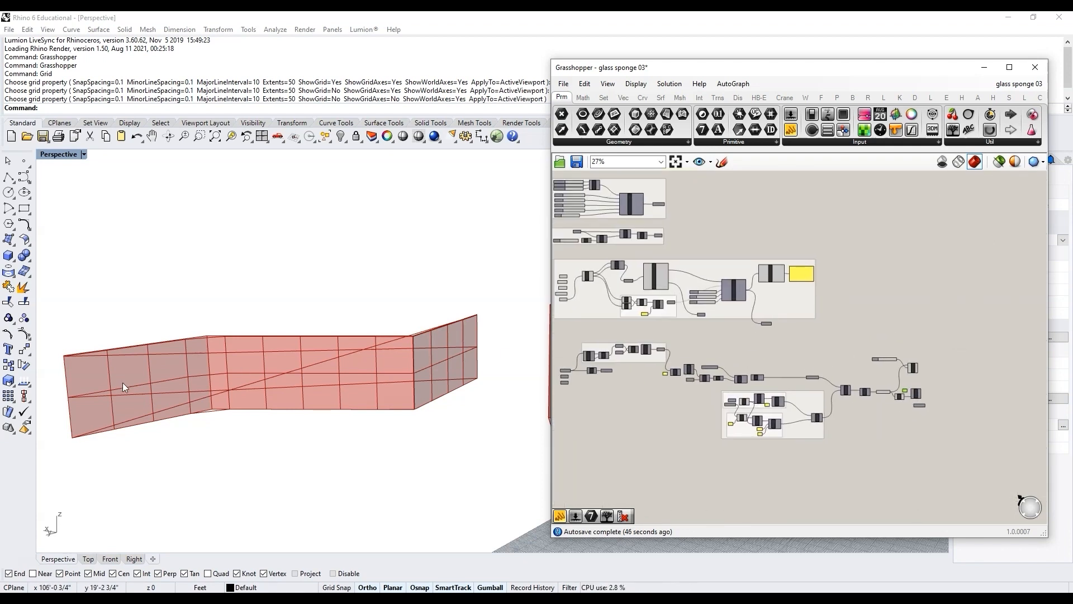
Step: Raise the referenced surface's height slider to about 12.851
{"action": "scroll", "coordinate": [764, 418], "scroll_direction": "down", "scroll_amount": 5}
{"action": "right_click_drag", "start_coordinate": [695, 421], "coordinate": [693, 434]}
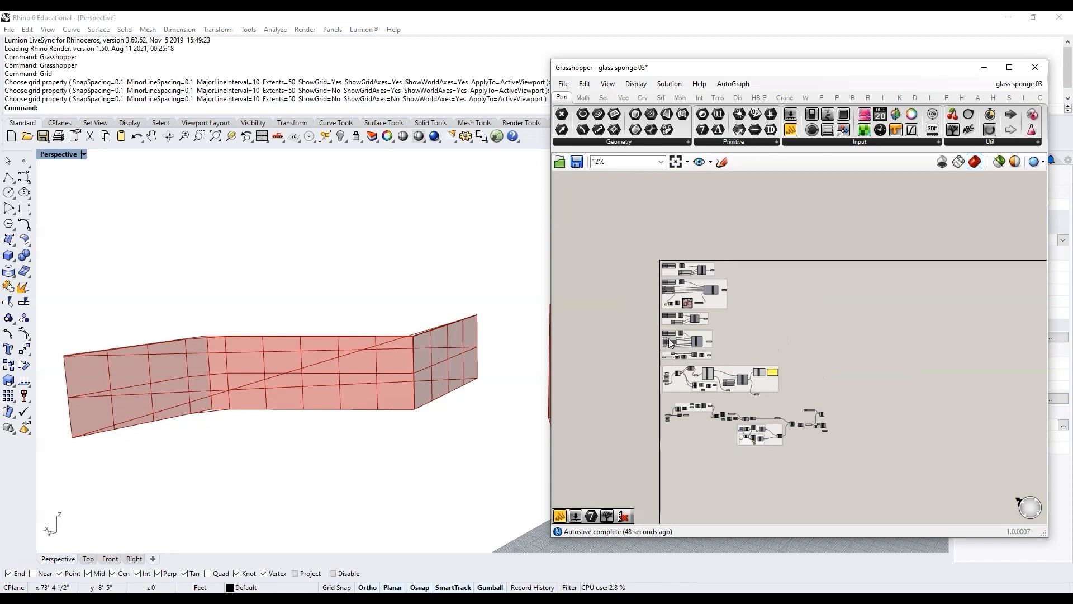
{"action": "scroll", "coordinate": [666, 307], "scroll_direction": "up", "scroll_amount": 6}
{"action": "scroll", "coordinate": [665, 307], "scroll_direction": "up", "scroll_amount": 3}
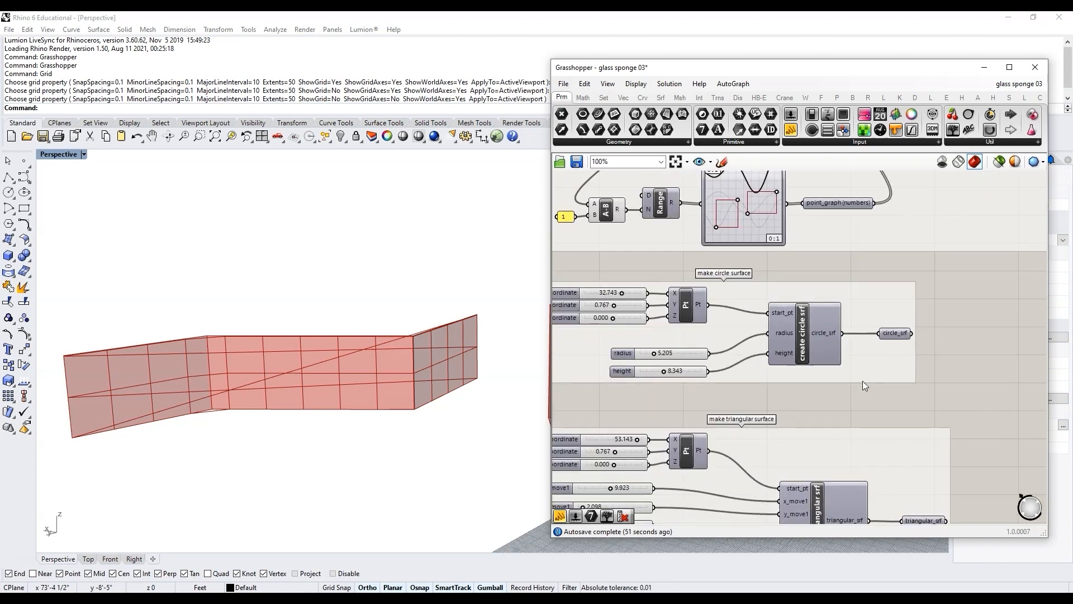
{"action": "right_click_drag", "start_coordinate": [978, 466], "coordinate": [943, 298]}
{"action": "scroll", "coordinate": [735, 340], "scroll_direction": "up", "scroll_amount": 3}
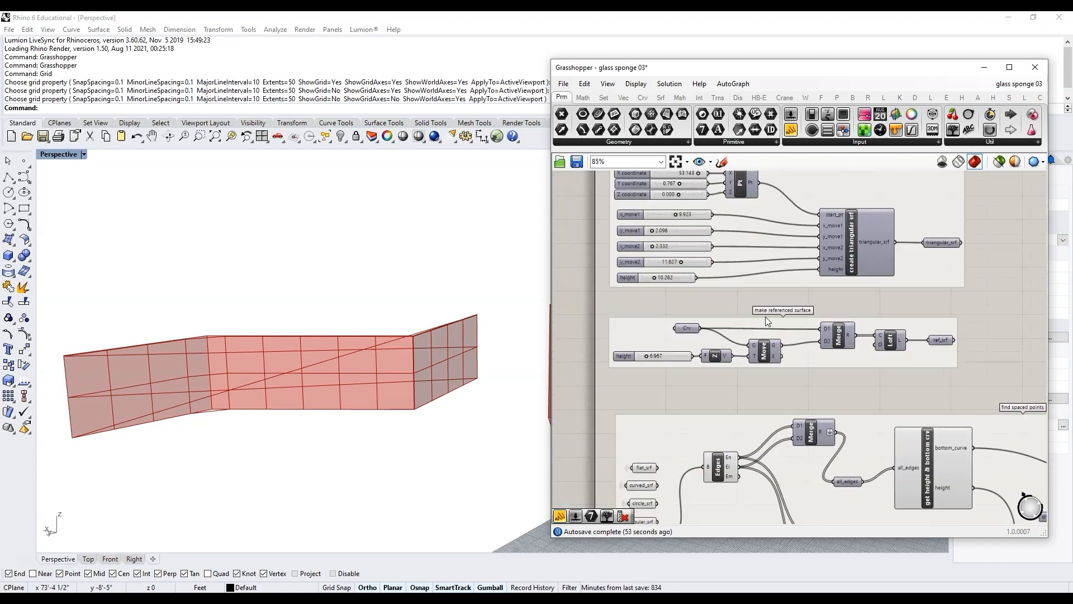
{"action": "scroll", "coordinate": [767, 317], "scroll_direction": "up", "scroll_amount": 5}
{"action": "left_click", "coordinate": [784, 331]}
{"action": "scroll", "coordinate": [702, 352], "scroll_direction": "up", "scroll_amount": 5}
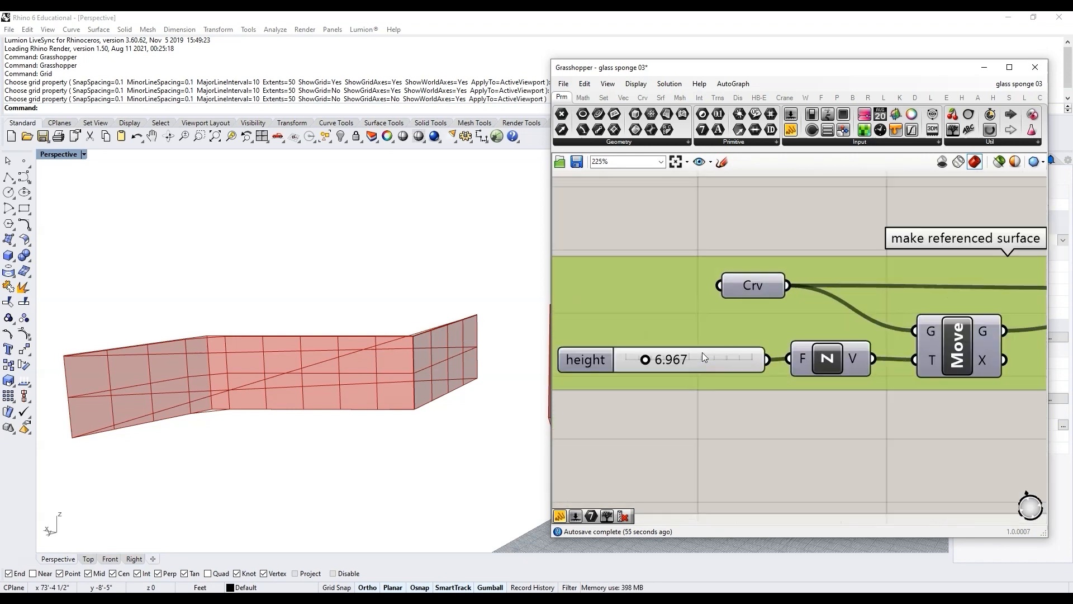
{"action": "left_click_drag", "start_coordinate": [634, 363], "coordinate": [661, 363]}
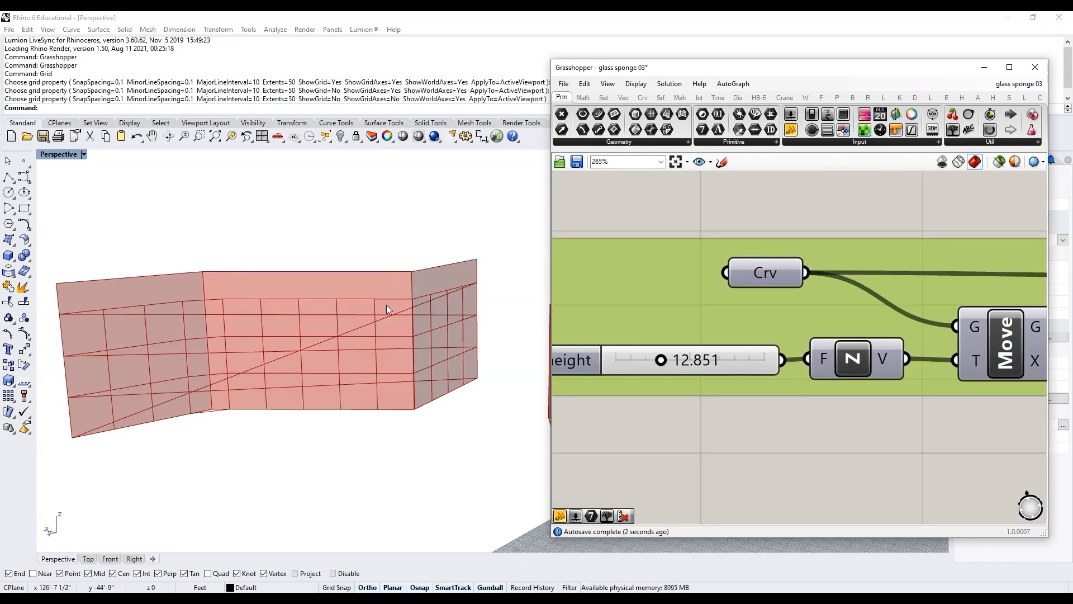
Step: Set the Index slider to 41 to preview a single polyline
{"action": "left_click", "coordinate": [593, 308]}
{"action": "scroll", "coordinate": [592, 309], "scroll_direction": "down", "scroll_amount": 4}
{"action": "scroll", "coordinate": [850, 424], "scroll_direction": "up", "scroll_amount": 3}
{"action": "left_click", "coordinate": [827, 323]}
{"action": "scroll", "coordinate": [696, 264], "scroll_direction": "up", "scroll_amount": 3}
{"action": "left_click_drag", "start_coordinate": [696, 264], "coordinate": [741, 264]}
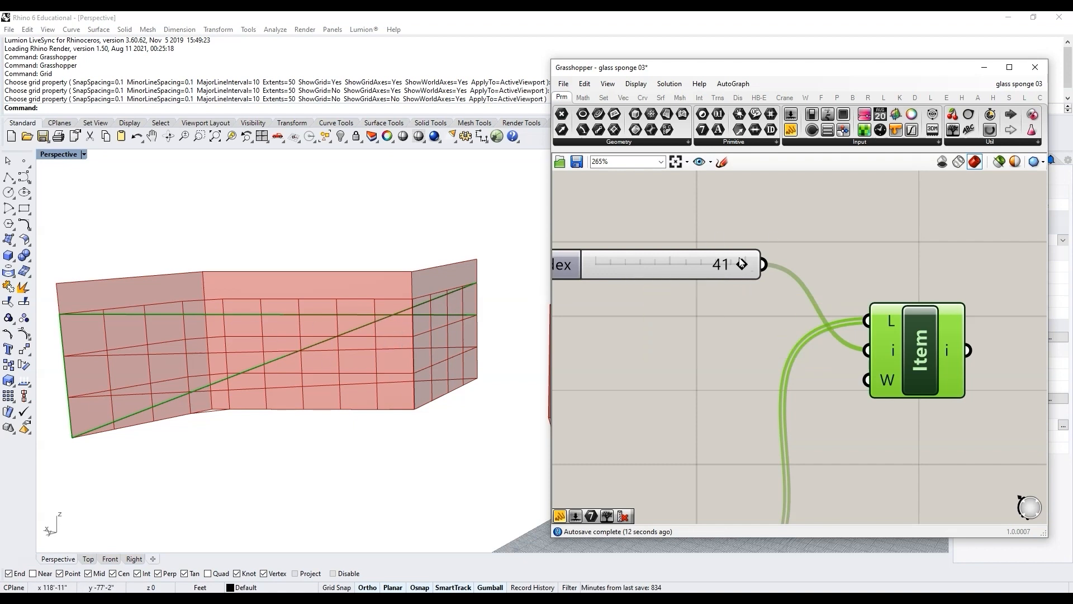
{"action": "scroll", "coordinate": [656, 230], "scroll_direction": "down", "scroll_amount": 3}
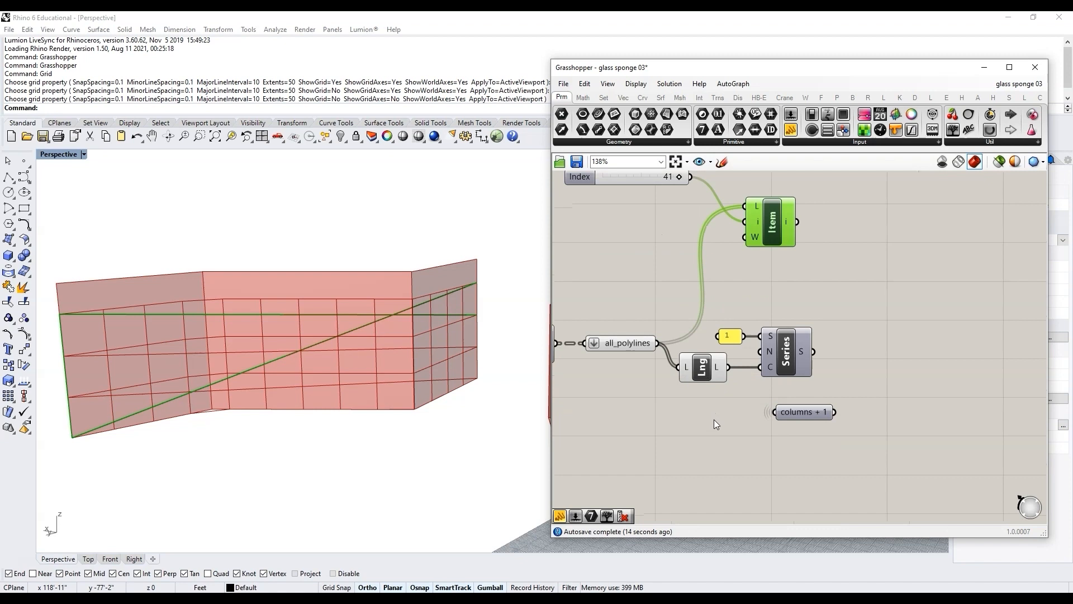
Step: Move the columns + 1 parameter below the Series component
{"action": "mouse_move", "coordinate": [799, 352]}
{"action": "left_click", "coordinate": [806, 413]}
{"action": "left_click_drag", "start_coordinate": [806, 414], "coordinate": [785, 425]}
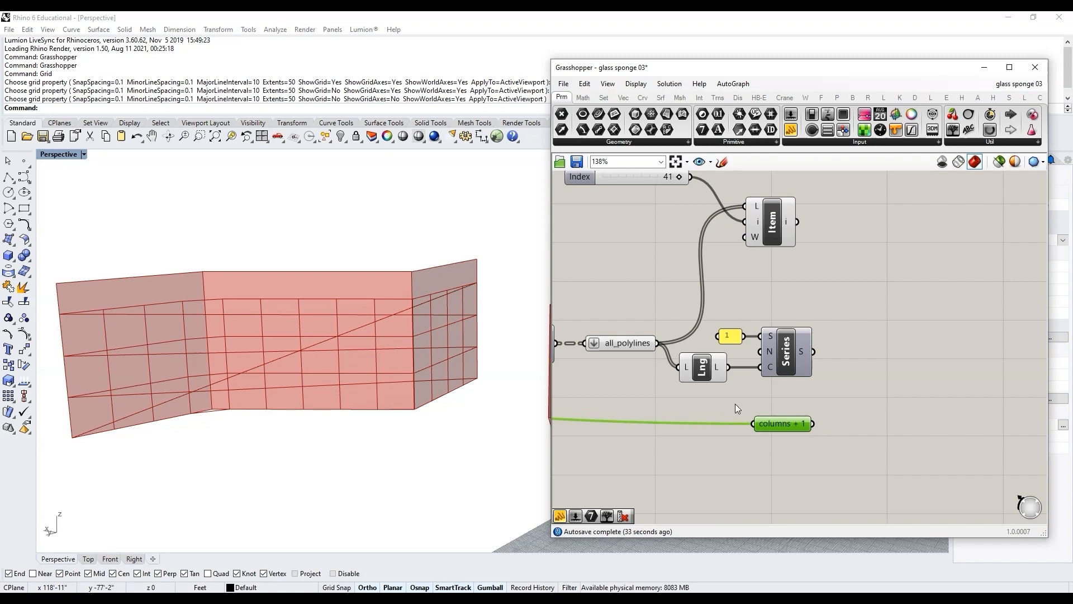
{"action": "scroll", "coordinate": [700, 401], "scroll_direction": "down", "scroll_amount": 2}
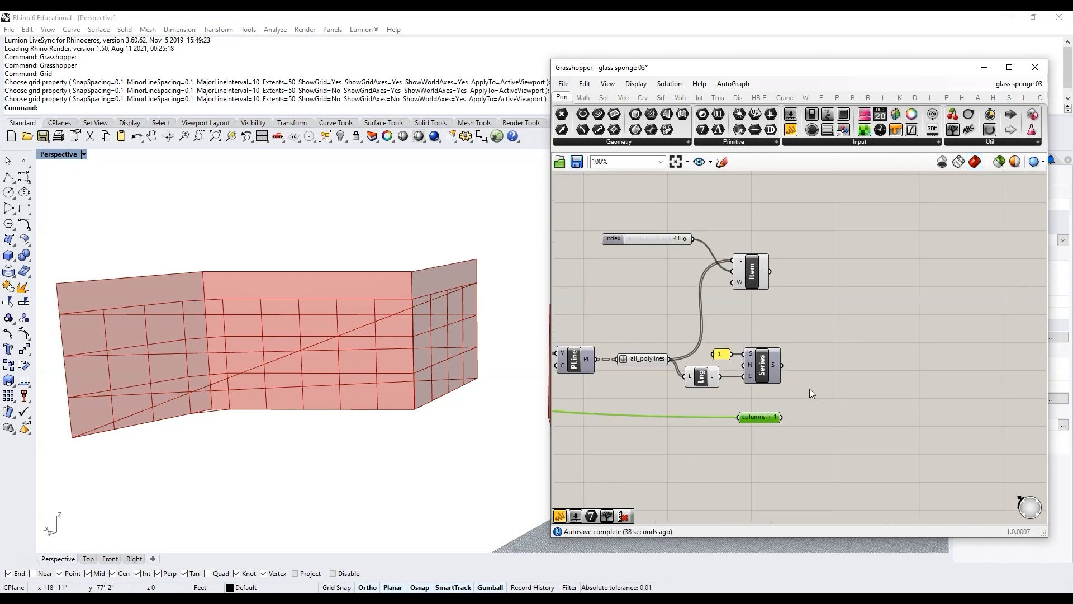
Step: Add a Modulus component to the right of the Series component
{"action": "scroll", "coordinate": [811, 388], "scroll_direction": "up", "scroll_amount": 2}
{"action": "double_click", "coordinate": [837, 388]}
{"action": "type", "text": "modulus"}
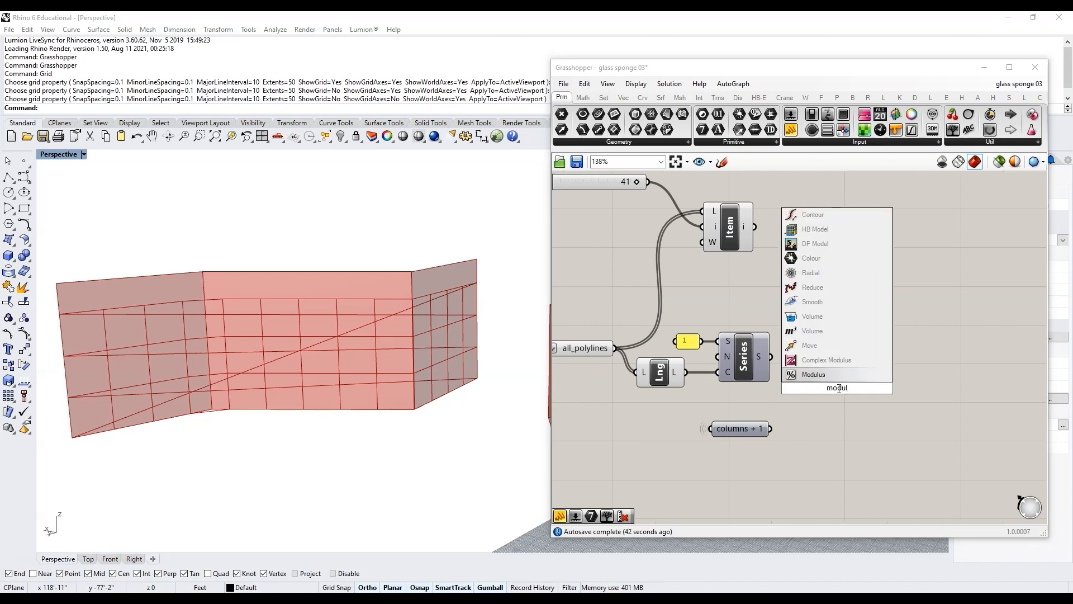
{"action": "key", "text": "Return"}
{"action": "scroll", "coordinate": [846, 393], "scroll_direction": "up", "scroll_amount": 3}
{"action": "left_click", "coordinate": [846, 394]}
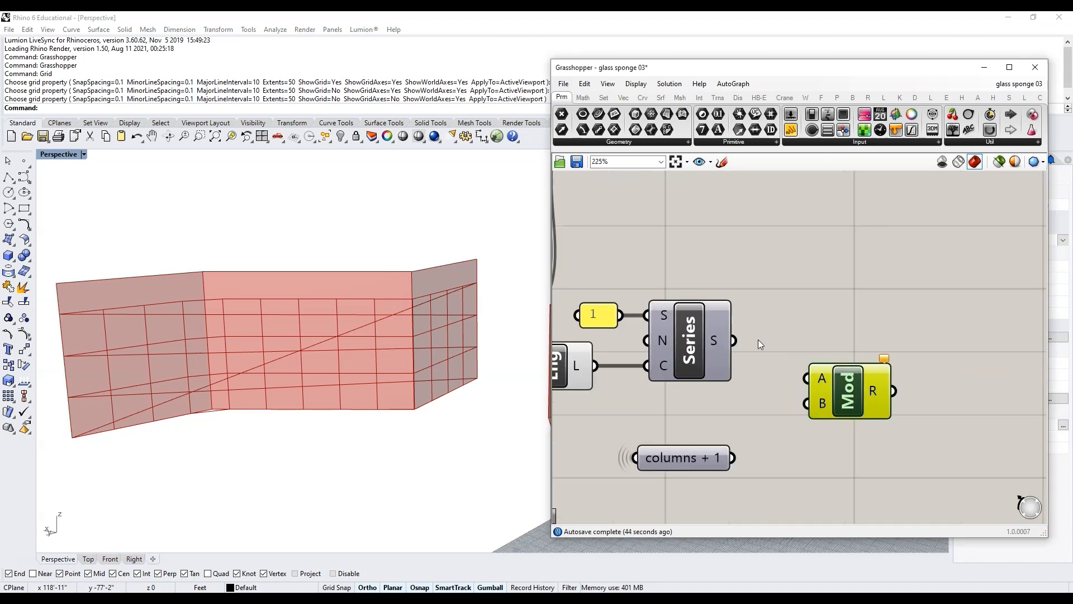
{"action": "scroll", "coordinate": [816, 367], "scroll_direction": "down", "scroll_amount": 3}
{"action": "left_click_drag", "start_coordinate": [816, 366], "coordinate": [920, 368]}
{"action": "scroll", "coordinate": [856, 361], "scroll_direction": "up", "scroll_amount": 3}
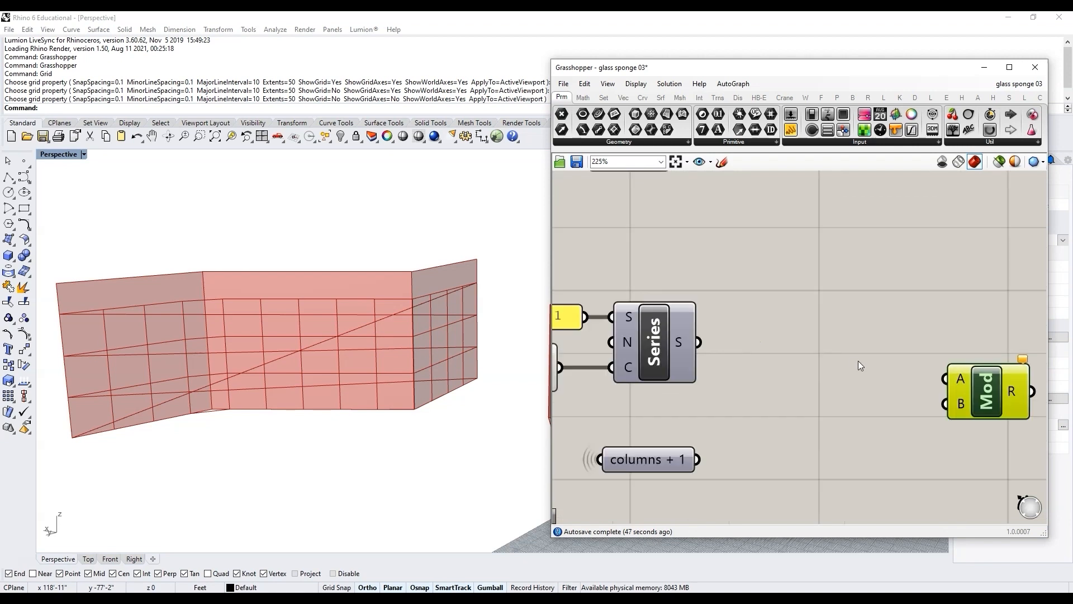
Step: Add two number sliders and a panel to test how Modulus works
{"action": "double_click", "coordinate": [840, 339]}
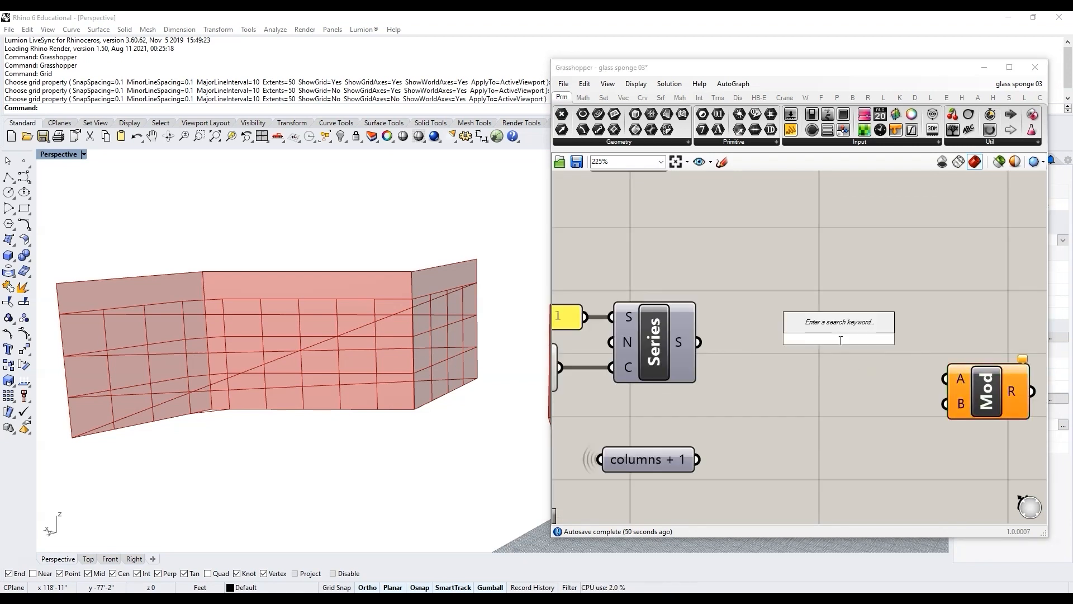
{"action": "type", "text": "slider"}
{"action": "key", "text": "Return"}
{"action": "scroll", "coordinate": [816, 343], "scroll_direction": "down", "scroll_amount": 3}
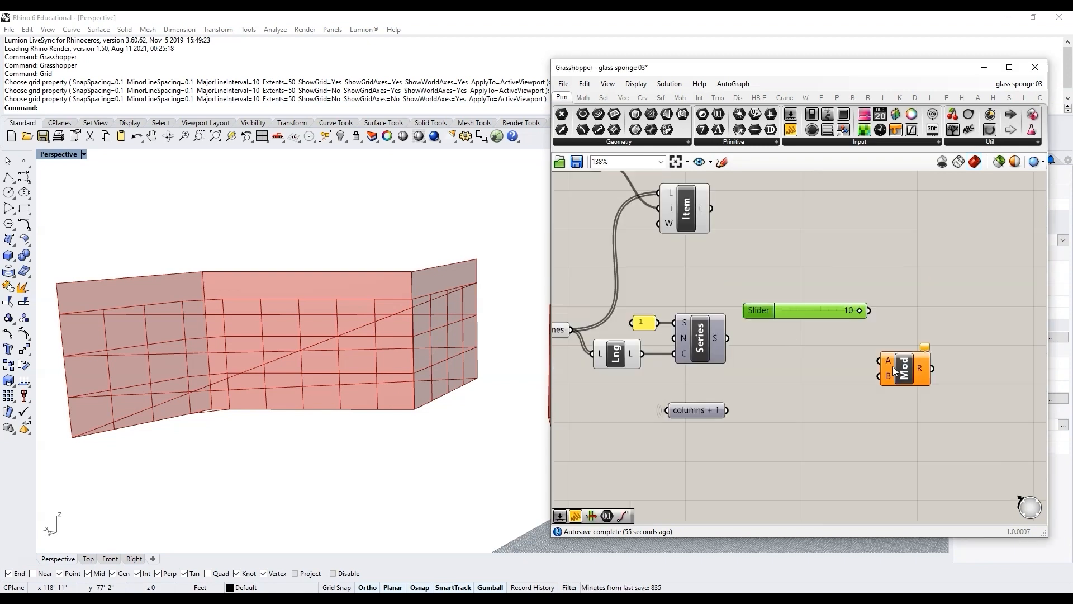
{"action": "left_click_drag", "start_coordinate": [893, 367], "coordinate": [940, 342]}
{"action": "left_click_drag", "start_coordinate": [768, 310], "coordinate": [799, 350]}
{"action": "scroll", "coordinate": [910, 326], "scroll_direction": "up", "scroll_amount": 3}
{"action": "scroll", "coordinate": [952, 339], "scroll_direction": "down", "scroll_amount": 3}
{"action": "scroll", "coordinate": [952, 336], "scroll_direction": "up", "scroll_amount": 2}
{"action": "double_click", "coordinate": [953, 323]}
{"action": "type", "text": "//"}
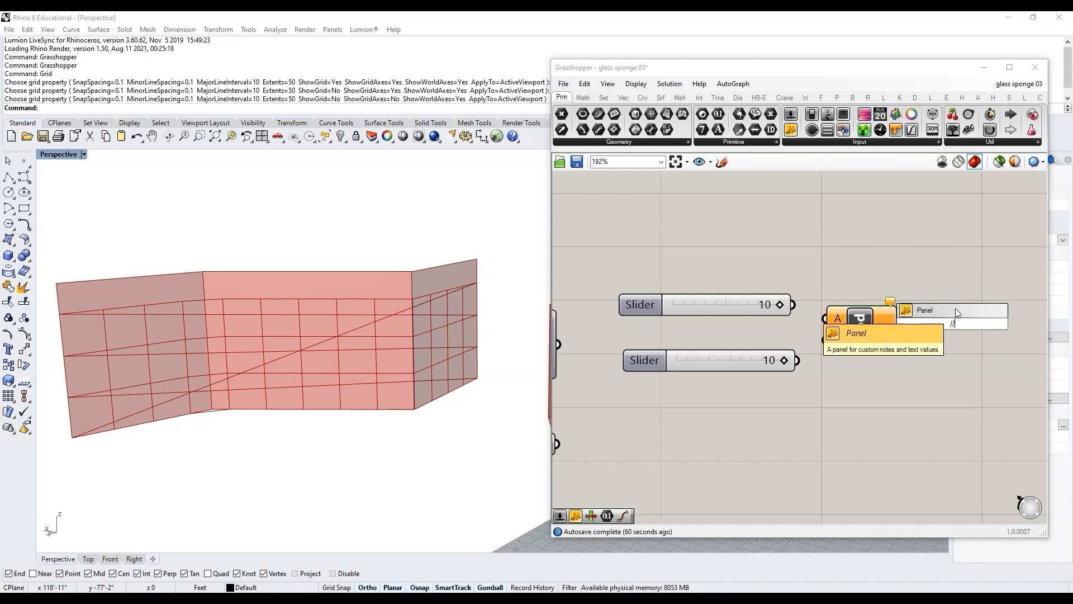
{"action": "key", "text": "Return"}
Step: Connect the test sliders to the Modulus A and B inputs and the panel to its result
{"action": "left_click_drag", "start_coordinate": [793, 304], "coordinate": [824, 318]}
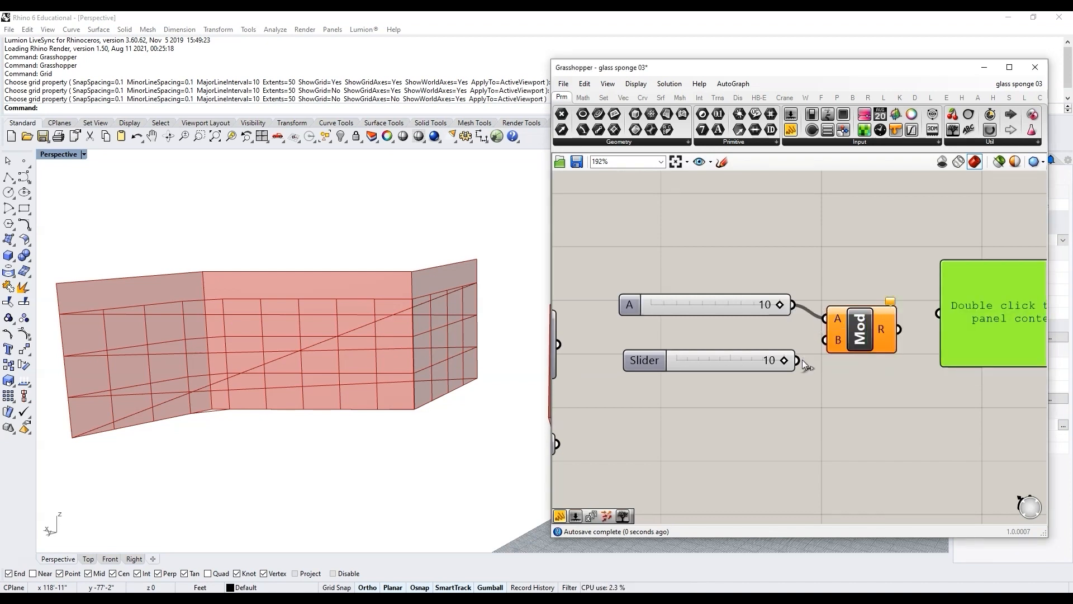
{"action": "left_click", "coordinate": [648, 311]}
{"action": "left_click_drag", "start_coordinate": [796, 360], "coordinate": [825, 339]}
{"action": "left_click_drag", "start_coordinate": [639, 364], "coordinate": [632, 357]}
{"action": "scroll", "coordinate": [637, 324], "scroll_direction": "down", "scroll_amount": 3}
{"action": "scroll", "coordinate": [839, 323], "scroll_direction": "up", "scroll_amount": 4}
{"action": "left_click_drag", "start_coordinate": [771, 340], "coordinate": [893, 342]}
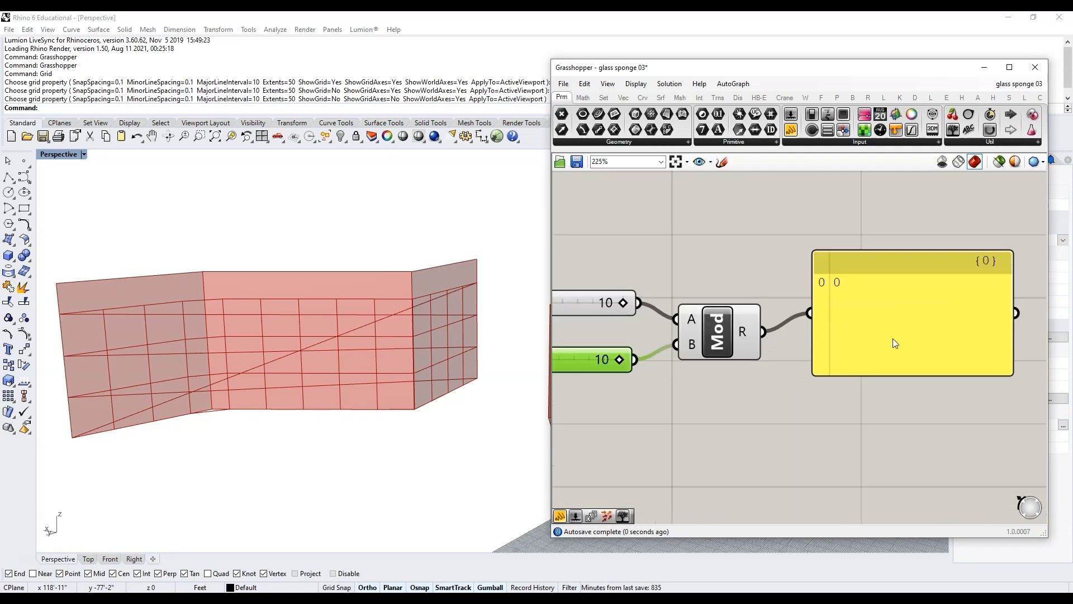
{"action": "left_click_drag", "start_coordinate": [868, 271], "coordinate": [862, 291]}
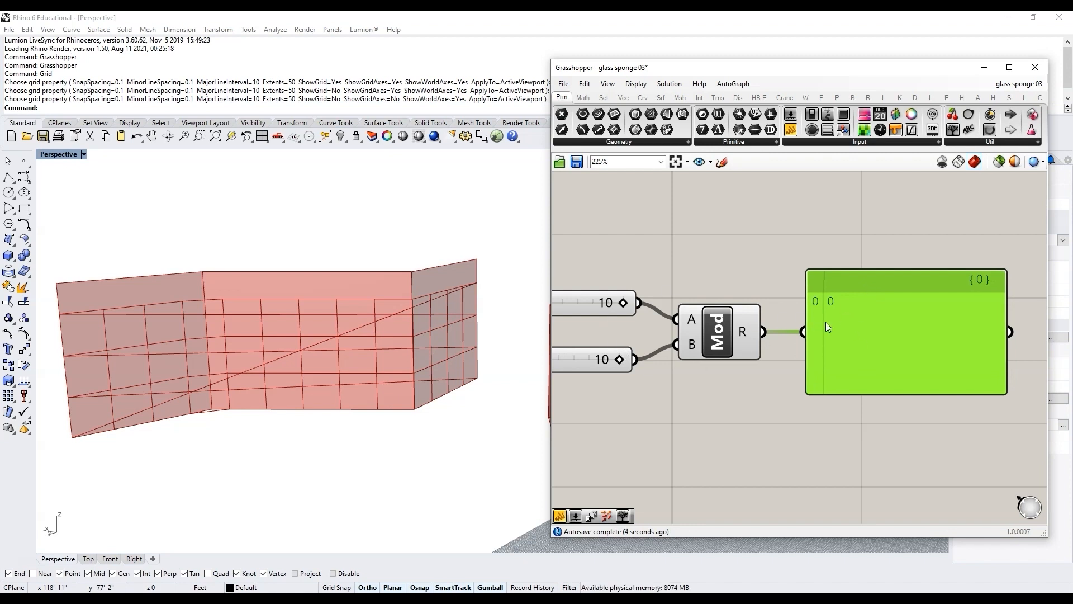
Step: Vary the B slider through 9, 5 and 2 to observe the modulus result
{"action": "scroll", "coordinate": [865, 317], "scroll_direction": "down", "scroll_amount": 3}
{"action": "right_click_drag", "start_coordinate": [784, 349], "coordinate": [800, 349]}
{"action": "left_click_drag", "start_coordinate": [736, 349], "coordinate": [730, 349]}
{"action": "scroll", "coordinate": [807, 307], "scroll_direction": "up", "scroll_amount": 2}
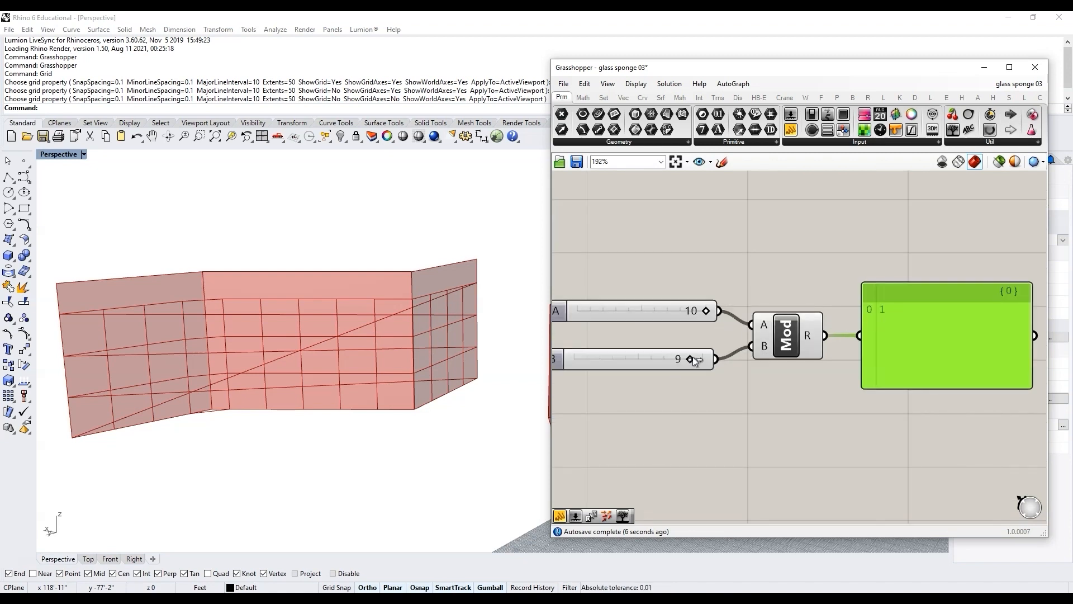
{"action": "left_click_drag", "start_coordinate": [683, 362], "coordinate": [674, 363]}
{"action": "right_click_drag", "start_coordinate": [824, 357], "coordinate": [882, 358]}
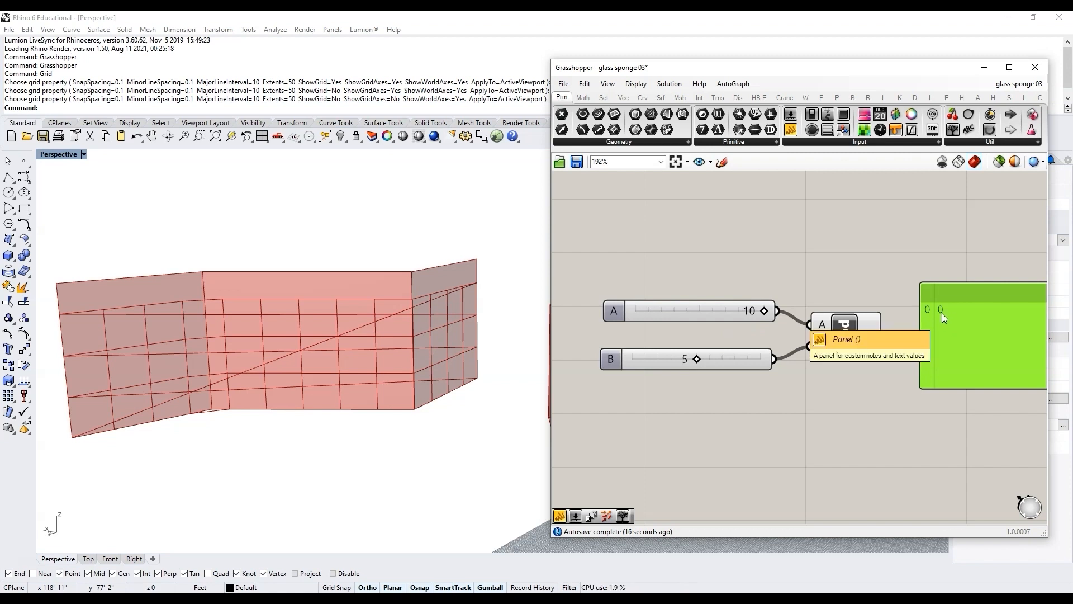
{"action": "left_click_drag", "start_coordinate": [697, 359], "coordinate": [686, 360]}
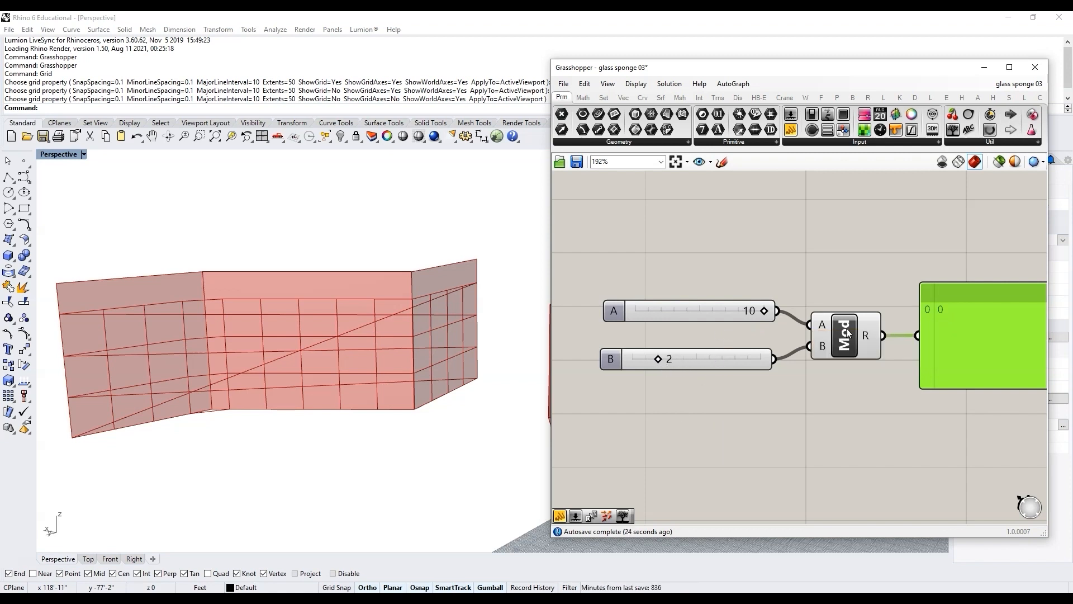
Step: Delete the test sliders and panel
{"action": "scroll", "coordinate": [833, 388], "scroll_direction": "down", "scroll_amount": 3}
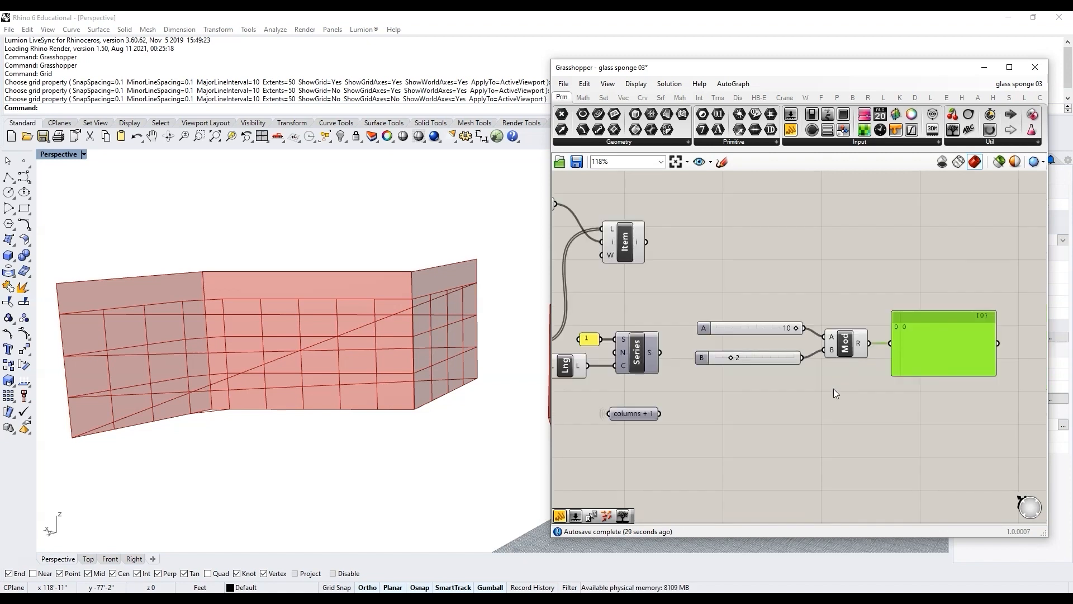
{"action": "left_click_drag", "start_coordinate": [827, 386], "coordinate": [734, 317]}
{"action": "key", "text": "Delete"}
{"action": "left_click", "coordinate": [992, 340]}
{"action": "key", "text": "Delete"}
{"action": "left_click_drag", "start_coordinate": [860, 349], "coordinate": [792, 375]}
Step: Connect the Series output to the Modulus A input
{"action": "scroll", "coordinate": [621, 380], "scroll_direction": "up", "scroll_amount": 2}
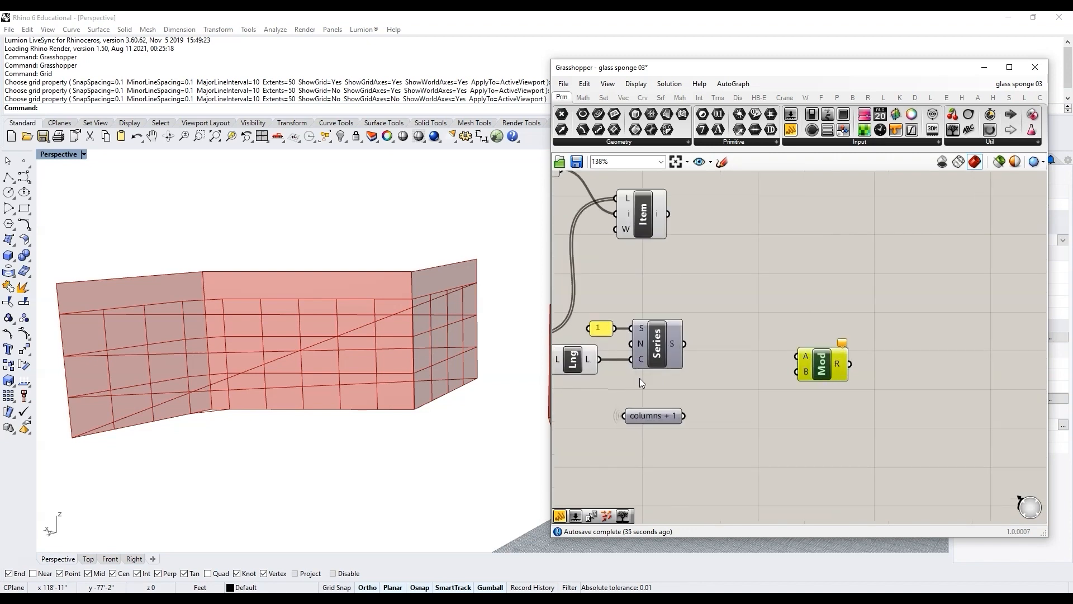
{"action": "scroll", "coordinate": [692, 347], "scroll_direction": "up", "scroll_amount": 2}
{"action": "mouse_move", "coordinate": [692, 347]}
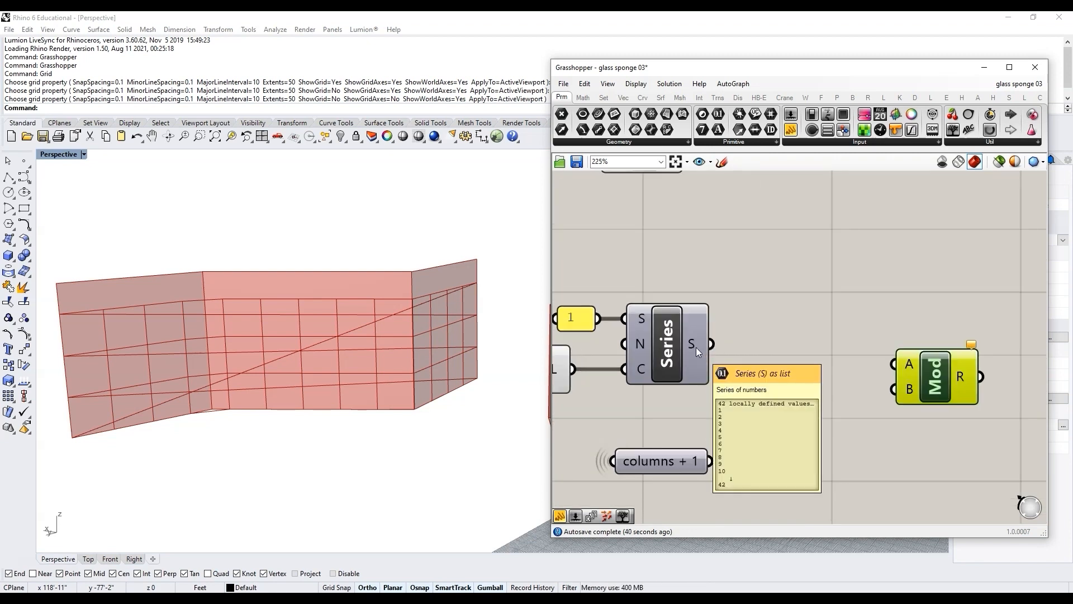
{"action": "left_click_drag", "start_coordinate": [712, 345], "coordinate": [893, 365]}
{"action": "left_click_drag", "start_coordinate": [927, 376], "coordinate": [847, 356]}
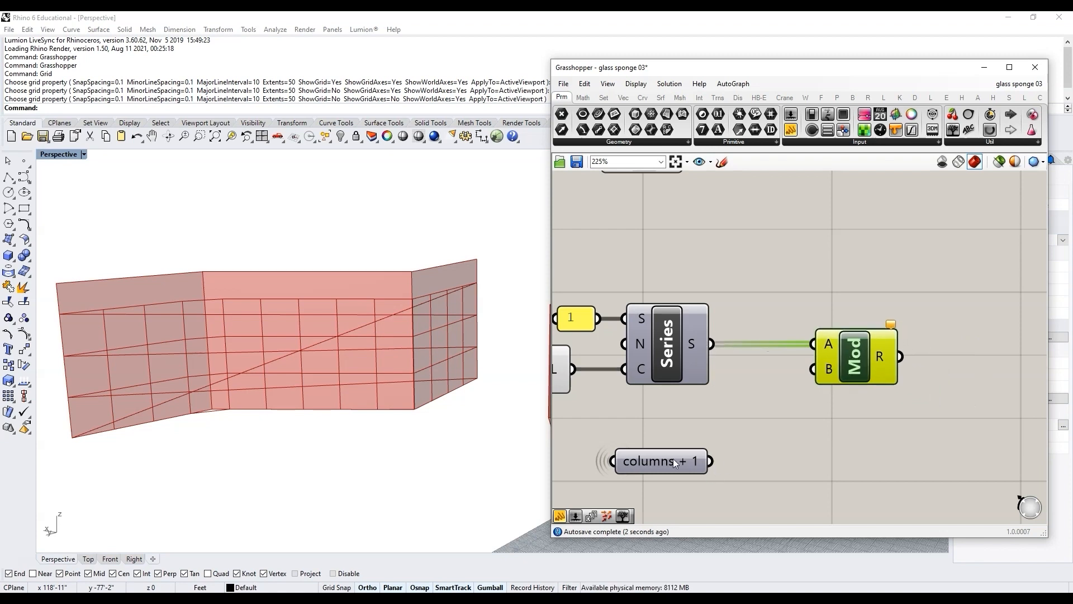
Step: Connect the columns + 1 value to the Modulus B input
{"action": "left_click", "coordinate": [673, 462]}
{"action": "scroll", "coordinate": [715, 455], "scroll_direction": "down", "scroll_amount": 1}
{"action": "mouse_move", "coordinate": [712, 443]}
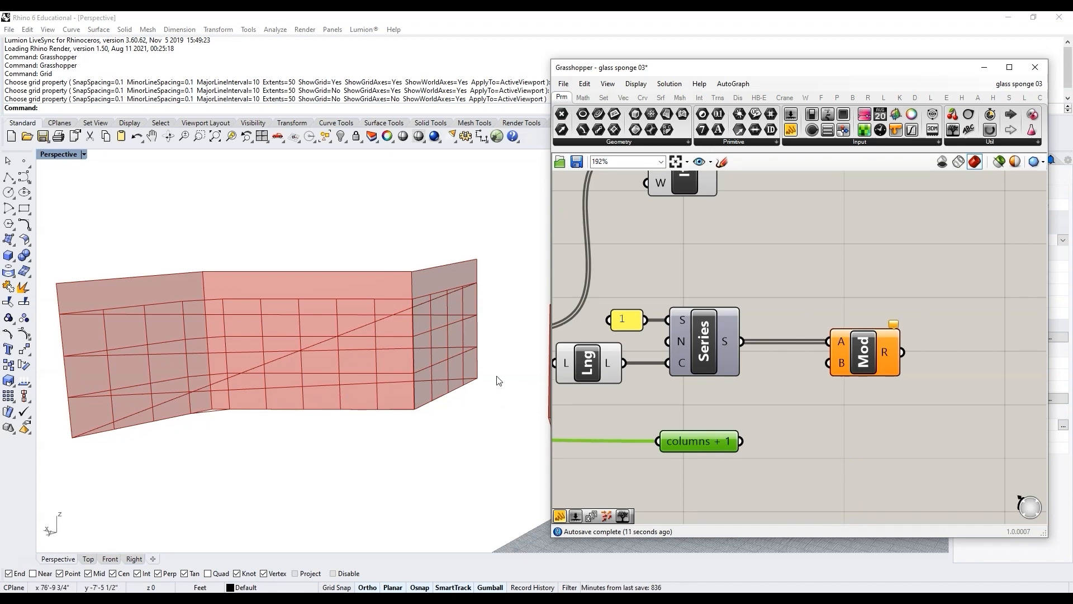
{"action": "left_click", "coordinate": [722, 405]}
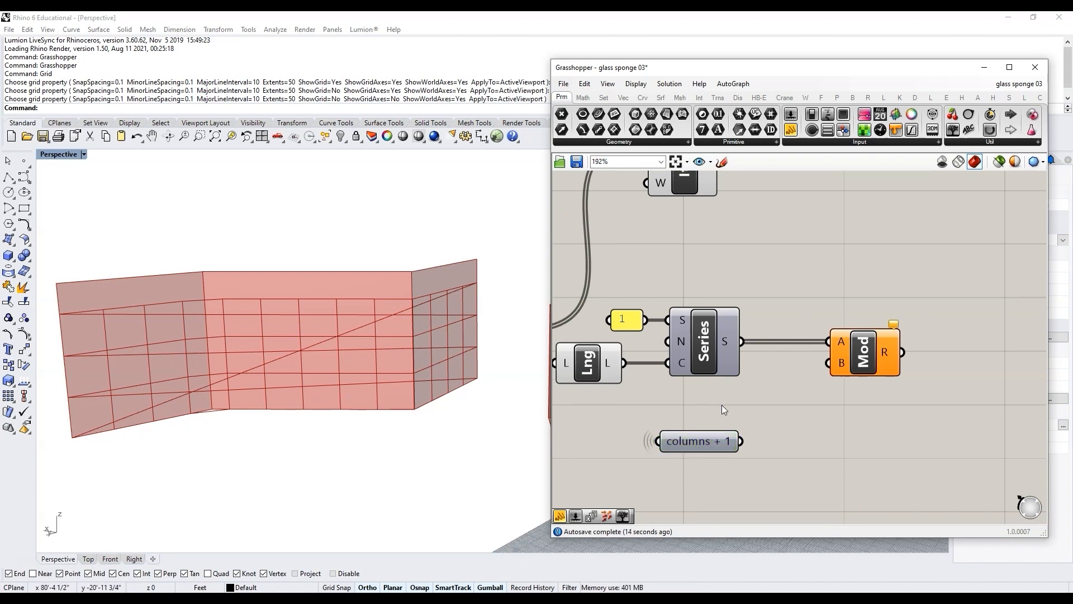
{"action": "left_click", "coordinate": [702, 442]}
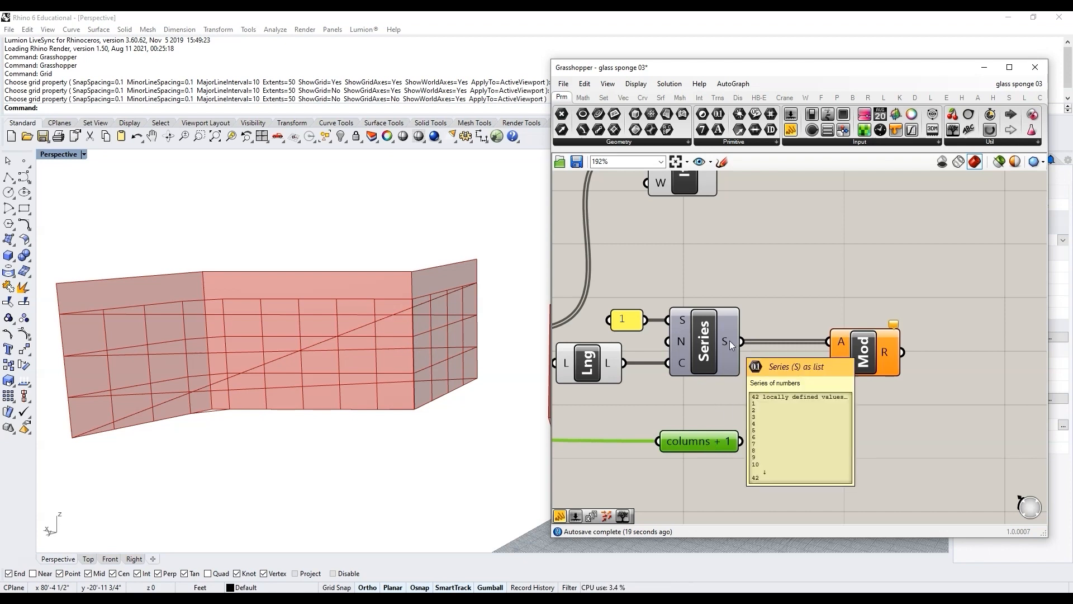
{"action": "mouse_move", "coordinate": [703, 442]}
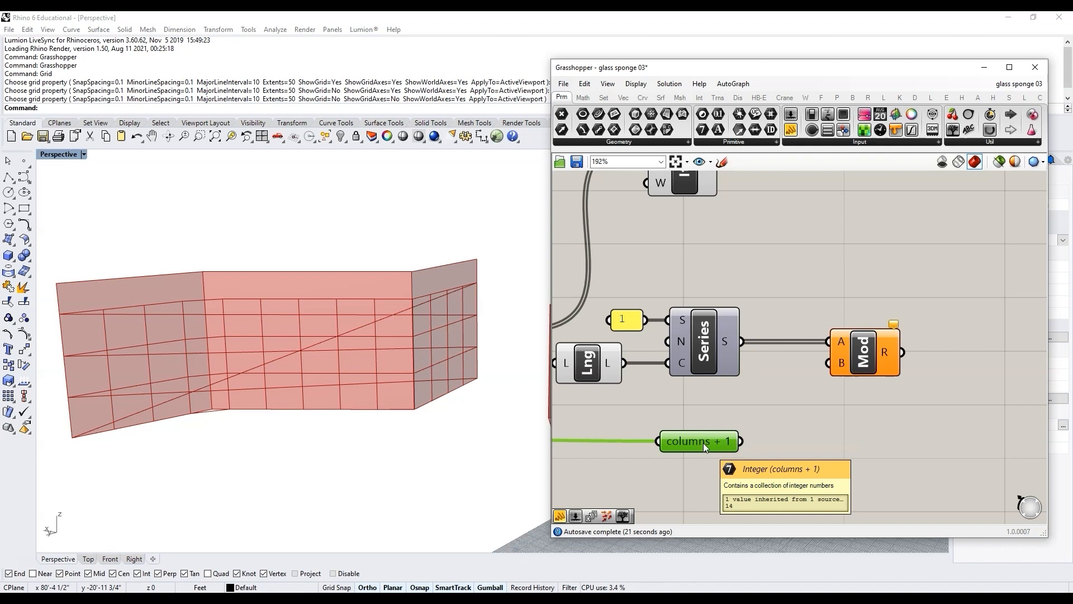
{"action": "left_click_drag", "start_coordinate": [742, 441], "coordinate": [829, 363]}
{"action": "scroll", "coordinate": [833, 345], "scroll_direction": "down", "scroll_amount": 3}
{"action": "scroll", "coordinate": [833, 345], "scroll_direction": "up", "scroll_amount": 3}
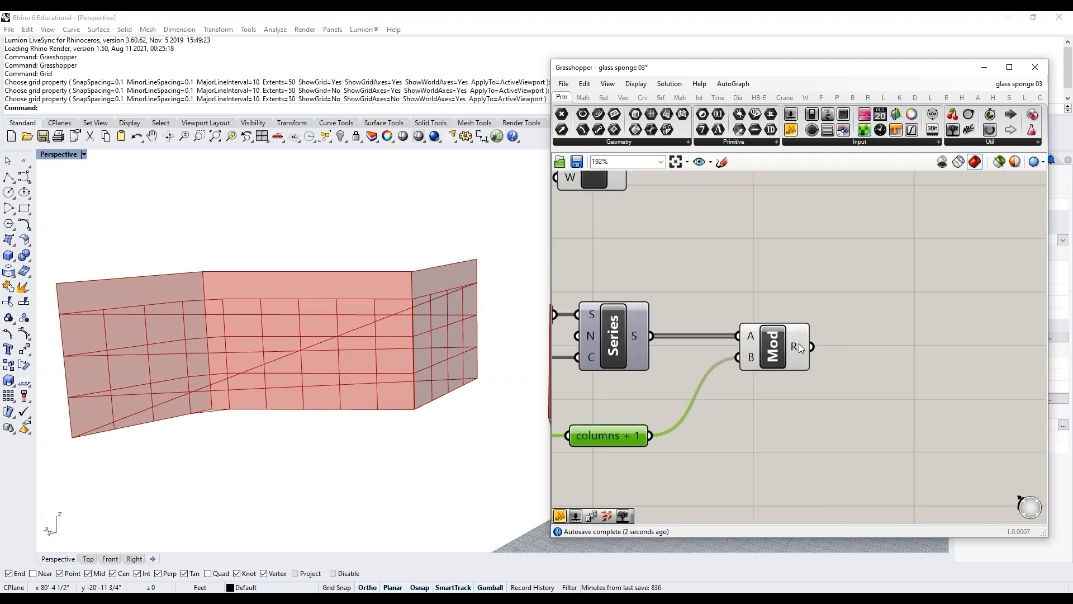
Step: Add a panel connected to the Modulus result and enlarge it
{"action": "double_click", "coordinate": [873, 351]}
{"action": "type", "text": "panel"}
{"action": "key", "text": "Return"}
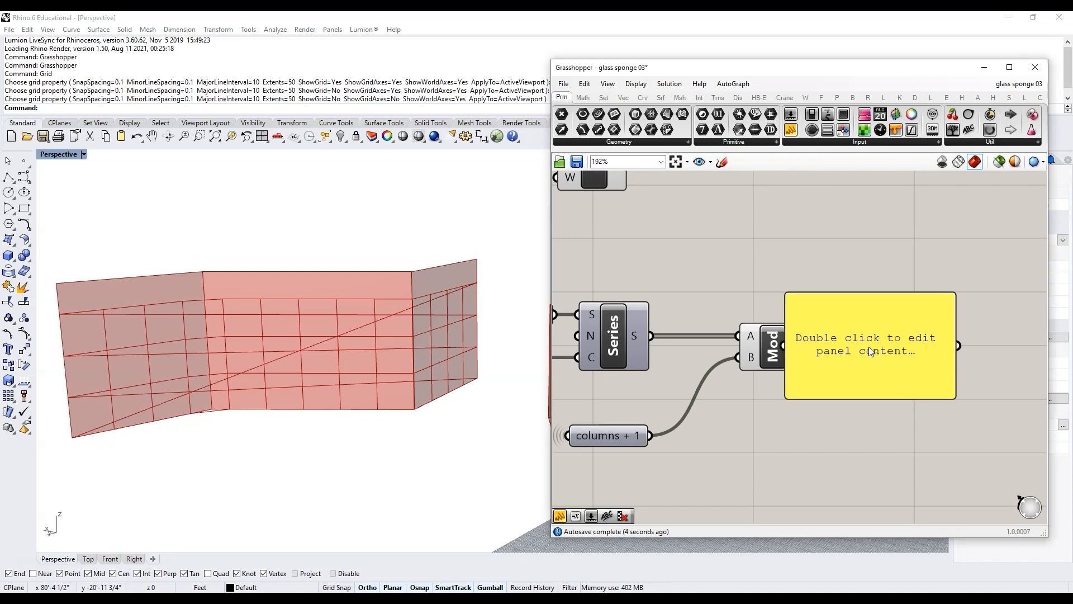
{"action": "left_click_drag", "start_coordinate": [813, 346], "coordinate": [922, 351]}
{"action": "left_click_drag", "start_coordinate": [1010, 304], "coordinate": [1010, 326]}
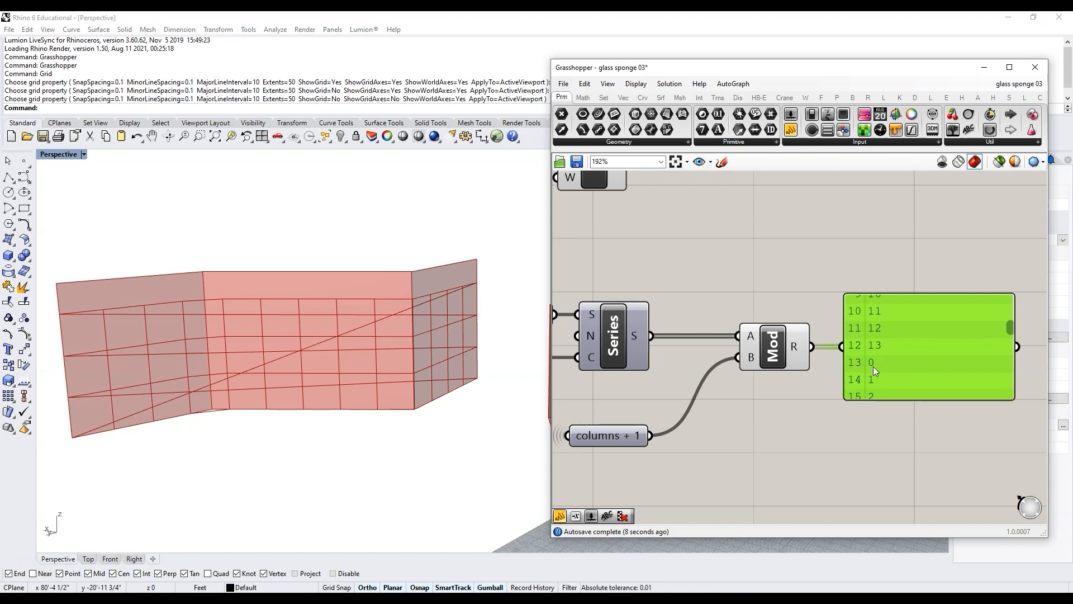
{"action": "left_click_drag", "start_coordinate": [873, 367], "coordinate": [885, 485]}
{"action": "scroll", "coordinate": [709, 414], "scroll_direction": "down", "scroll_amount": 3}
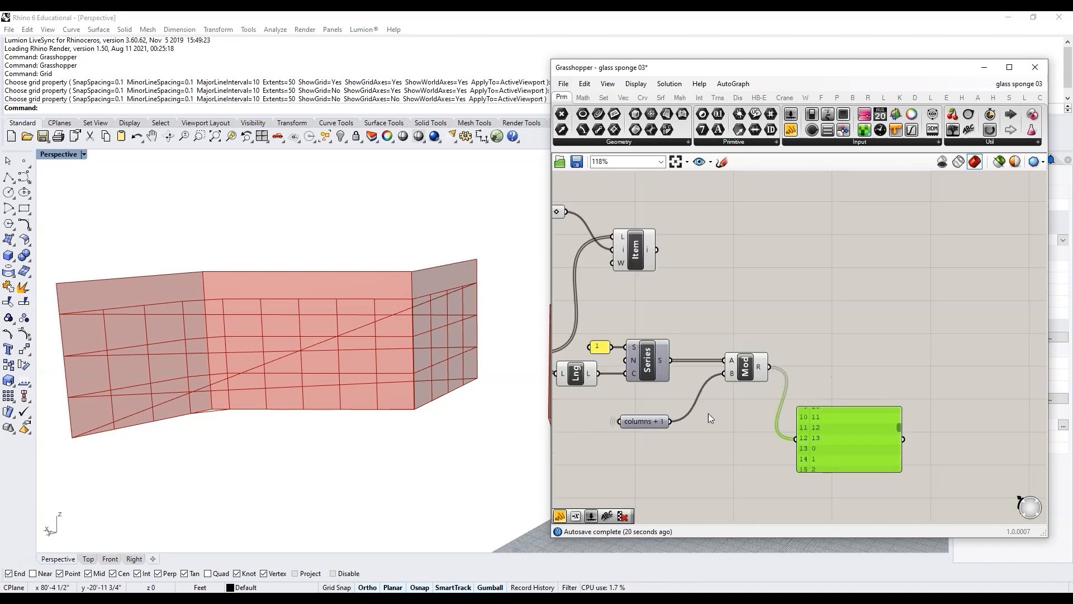
Step: Add an Equals component to the right of the Modulus component
{"action": "scroll", "coordinate": [791, 378], "scroll_direction": "up", "scroll_amount": 2}
{"action": "left_click", "coordinate": [786, 372]}
{"action": "double_click", "coordinate": [800, 352]}
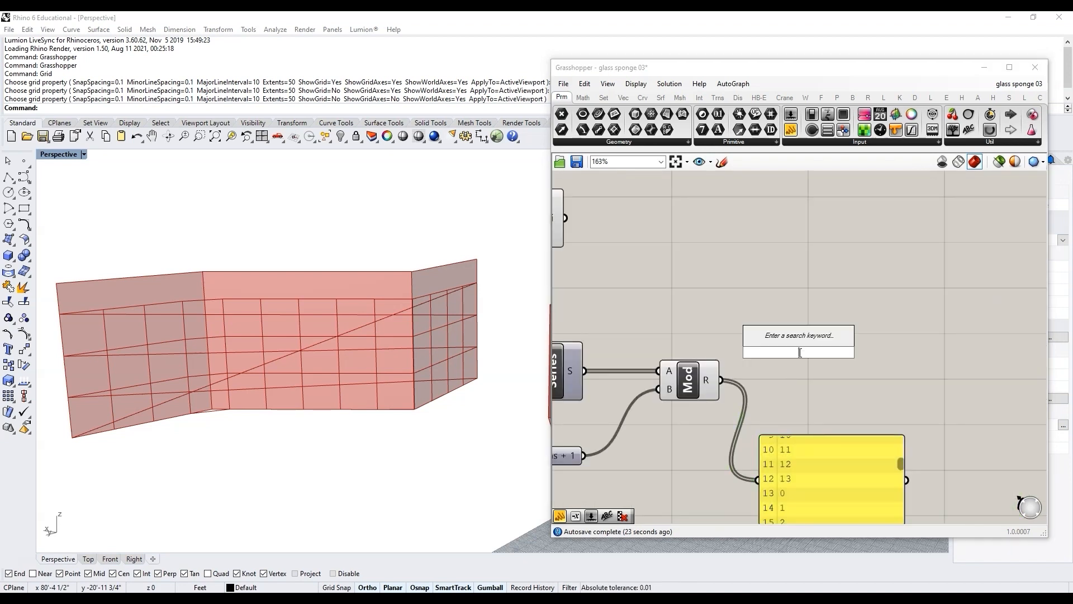
{"action": "type", "text": "equal"}
{"action": "left_click", "coordinate": [791, 329]}
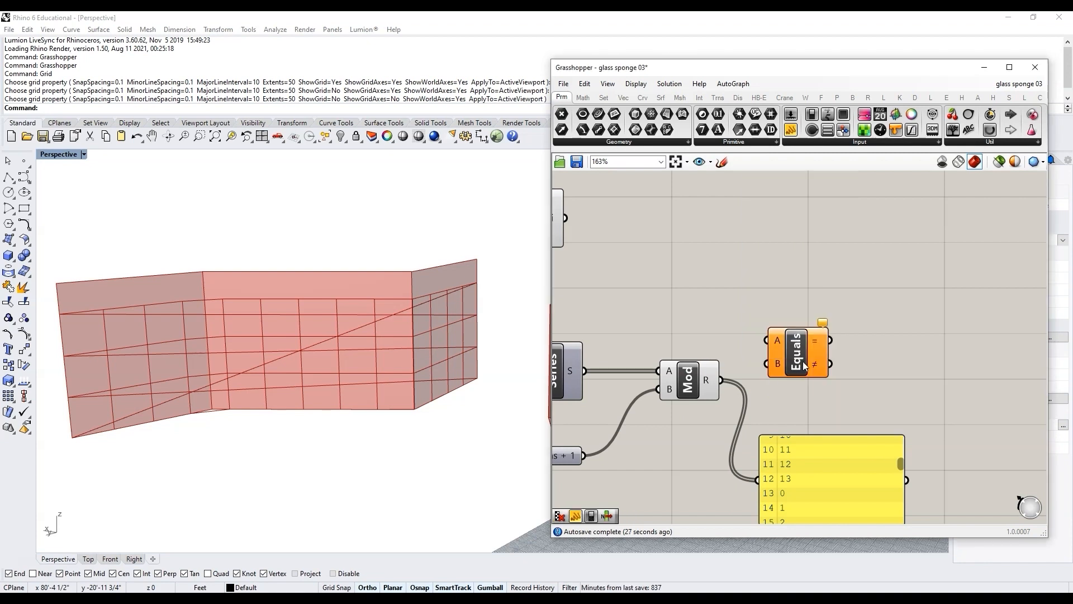
Step: Connect the Modulus result to the Equals B input
{"action": "left_click_drag", "start_coordinate": [803, 365], "coordinate": [821, 359]}
{"action": "left_click_drag", "start_coordinate": [722, 380], "coordinate": [789, 357]}
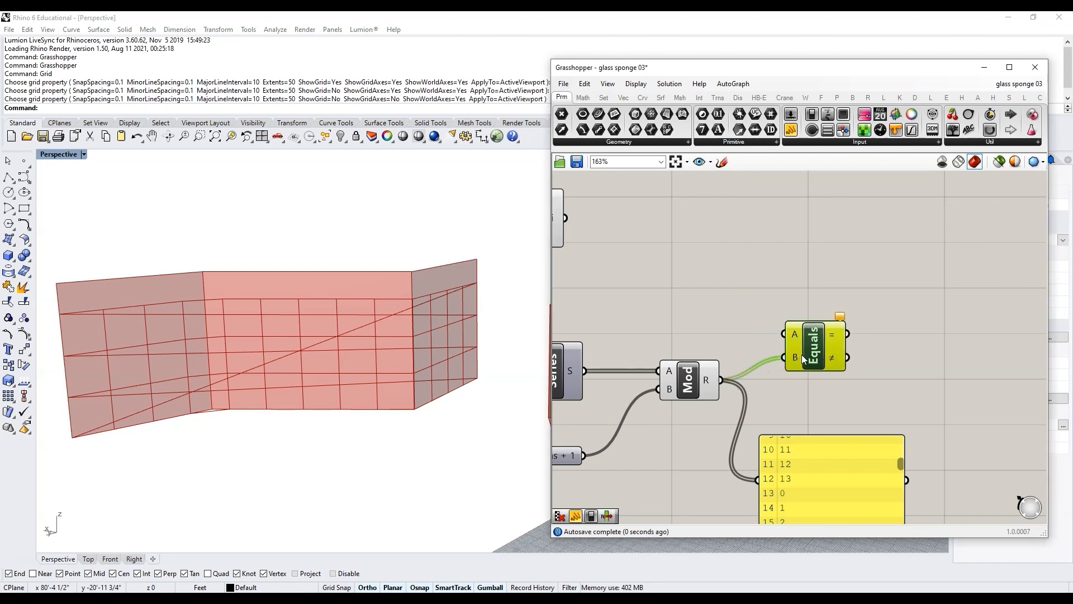
Step: Add a panel containing 0 and connect it to the Equals A input
{"action": "double_click", "coordinate": [727, 323]}
{"action": "type", "text": "//0"}
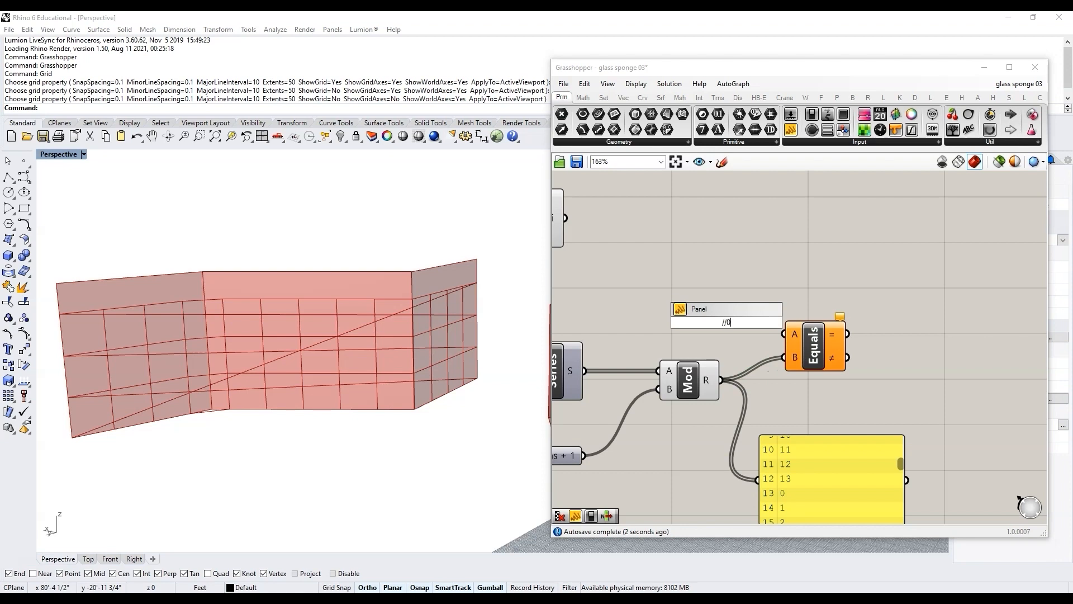
{"action": "key", "text": "Return"}
{"action": "left_click_drag", "start_coordinate": [735, 320], "coordinate": [784, 333]}
Step: Connect the Equals result output to the existing results panel
{"action": "scroll", "coordinate": [830, 352], "scroll_direction": "down", "scroll_amount": 3}
{"action": "left_click_drag", "start_coordinate": [779, 406], "coordinate": [908, 400]}
{"action": "scroll", "coordinate": [815, 330], "scroll_direction": "up", "scroll_amount": 3}
{"action": "left_click_drag", "start_coordinate": [783, 325], "coordinate": [888, 490]}
{"action": "scroll", "coordinate": [885, 447], "scroll_direction": "down", "scroll_amount": 3}
{"action": "scroll", "coordinate": [820, 428], "scroll_direction": "up", "scroll_amount": 3}
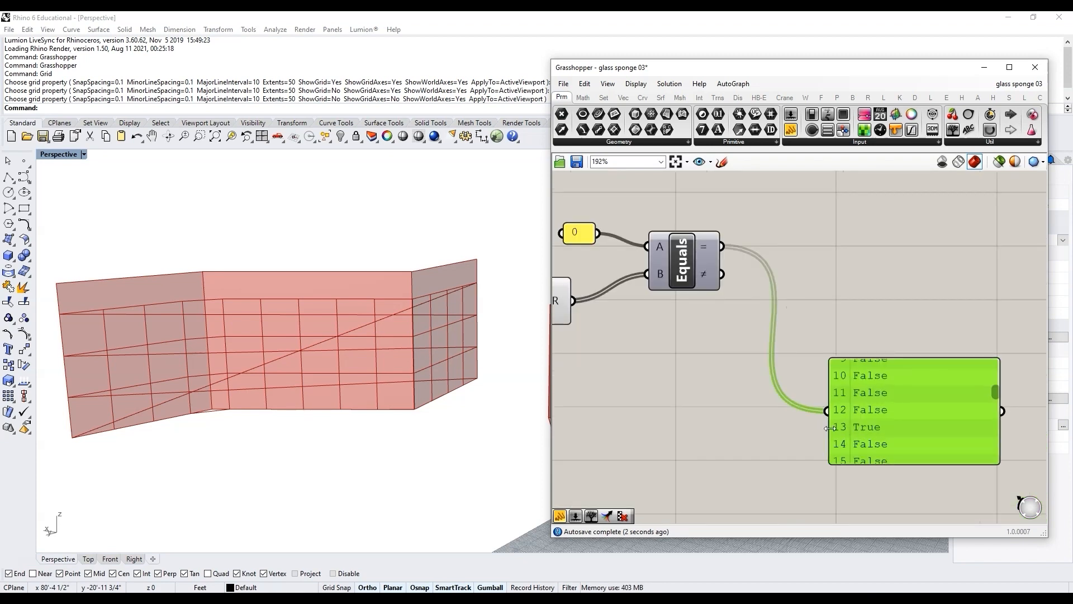
Step: Examine the True/False values listed in the results panel
{"action": "left_click_drag", "start_coordinate": [998, 396], "coordinate": [994, 465]}
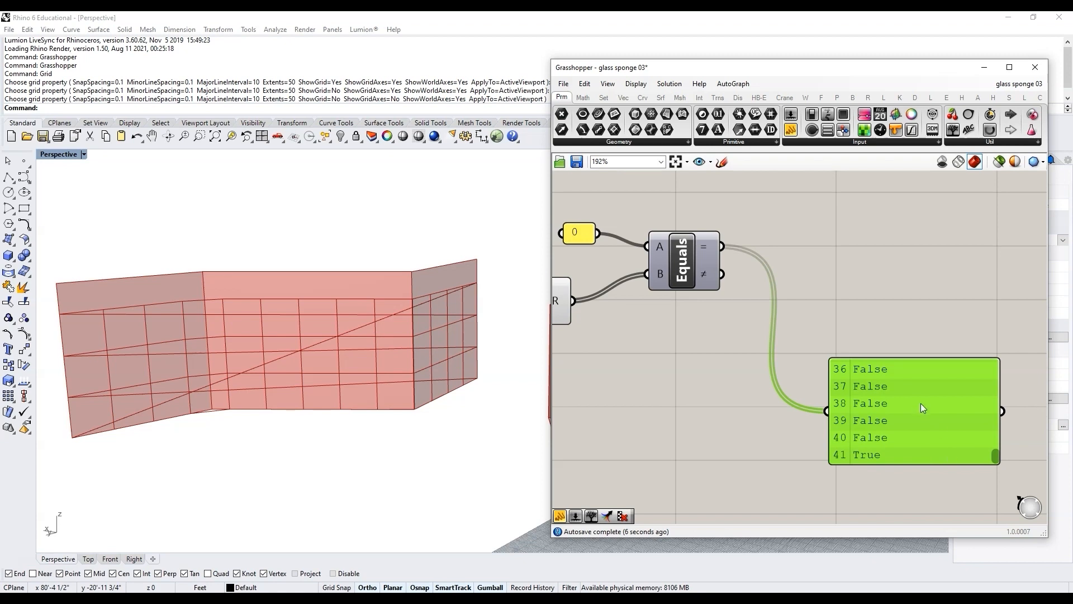
{"action": "left_click_drag", "start_coordinate": [920, 404], "coordinate": [861, 454]}
{"action": "scroll", "coordinate": [675, 352], "scroll_direction": "down", "scroll_amount": 3}
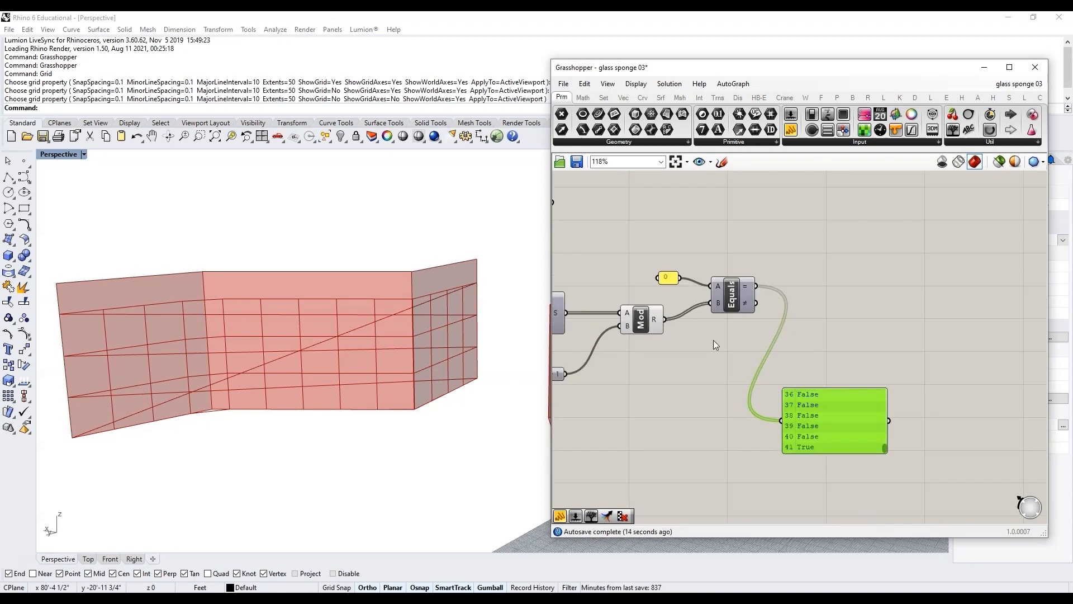
{"action": "scroll", "coordinate": [725, 329], "scroll_direction": "up", "scroll_amount": 2}
{"action": "scroll", "coordinate": [659, 343], "scroll_direction": "down", "scroll_amount": 2}
{"action": "scroll", "coordinate": [774, 327], "scroll_direction": "up", "scroll_amount": 2}
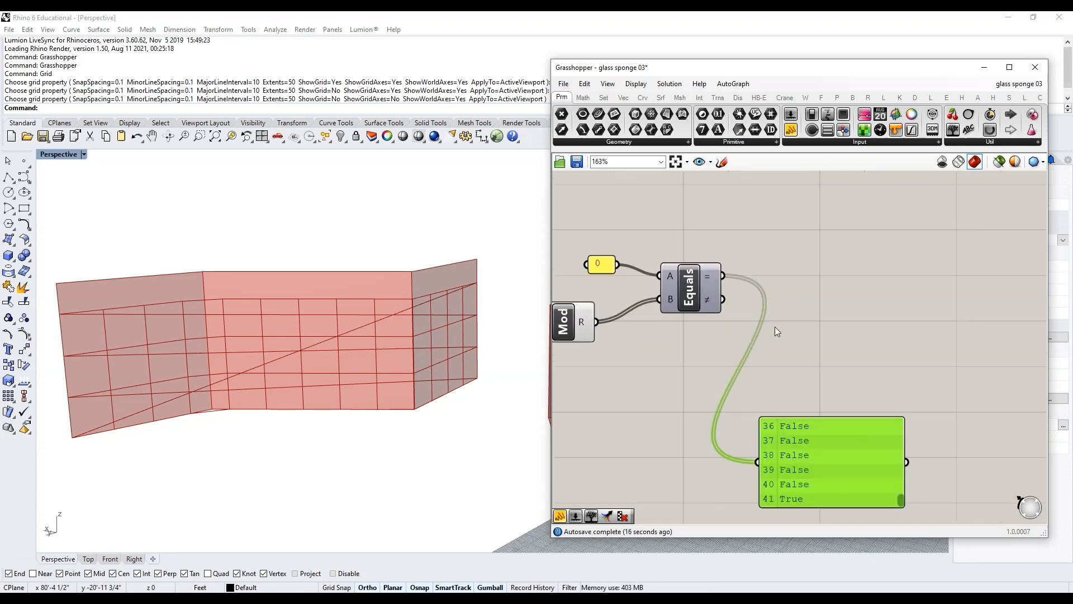
{"action": "scroll", "coordinate": [775, 327], "scroll_direction": "up", "scroll_amount": 1}
Step: Add a Member Index component and connect the Equals result to its S input
{"action": "double_click", "coordinate": [846, 302]}
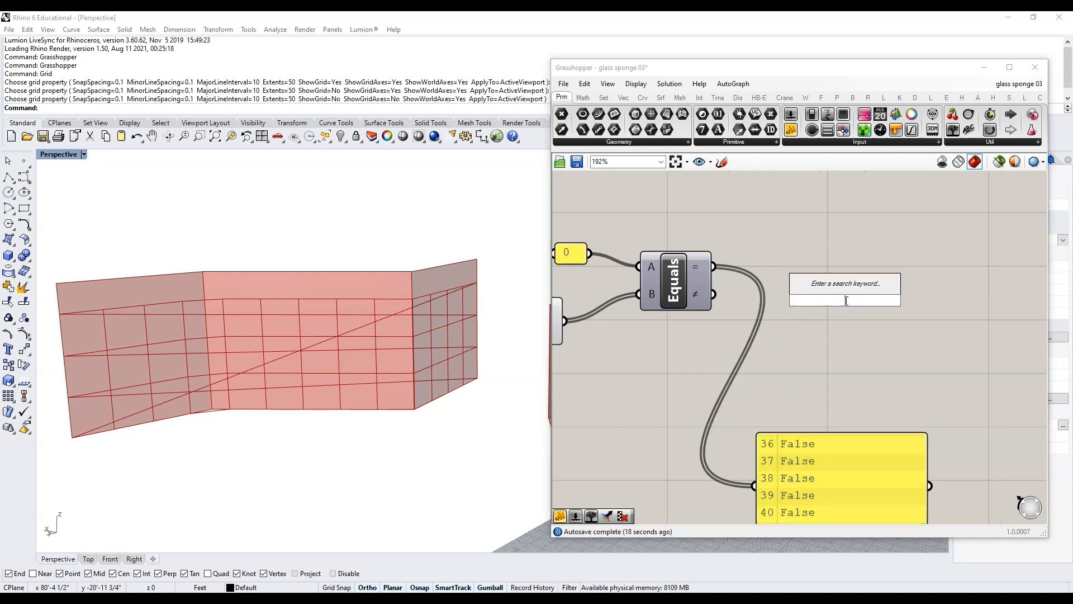
{"action": "type", "text": "member"}
{"action": "left_click", "coordinate": [838, 287]}
{"action": "left_click_drag", "start_coordinate": [714, 267], "coordinate": [822, 284]}
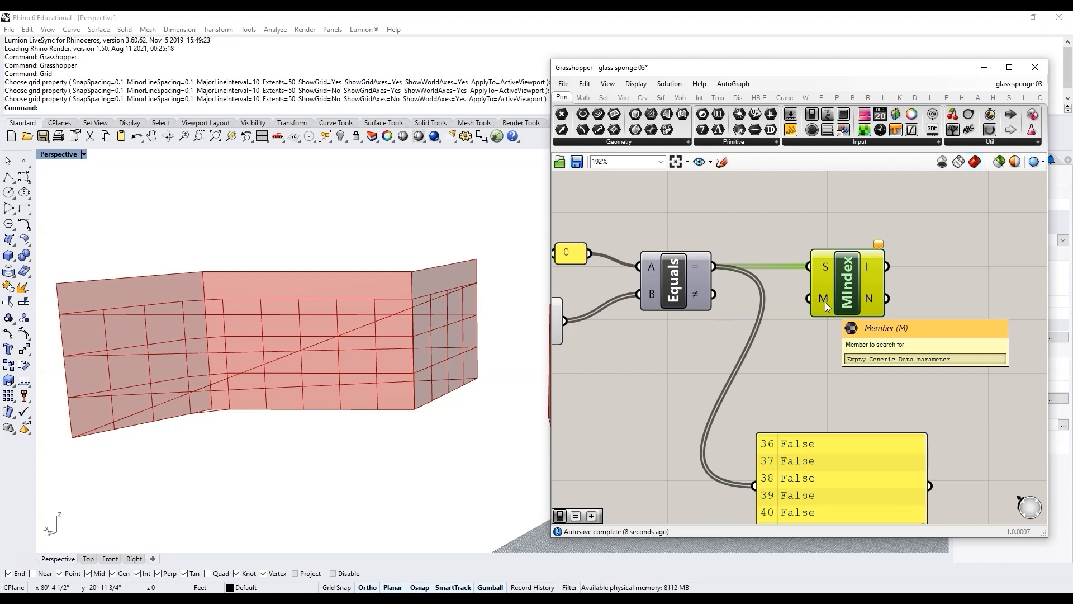
Step: Add a Boolean Toggle set to True and connect it to the Member Index M input
{"action": "scroll", "coordinate": [793, 342], "scroll_direction": "down", "scroll_amount": 4}
{"action": "left_click_drag", "start_coordinate": [816, 426], "coordinate": [804, 436]}
{"action": "scroll", "coordinate": [800, 328], "scroll_direction": "up", "scroll_amount": 3}
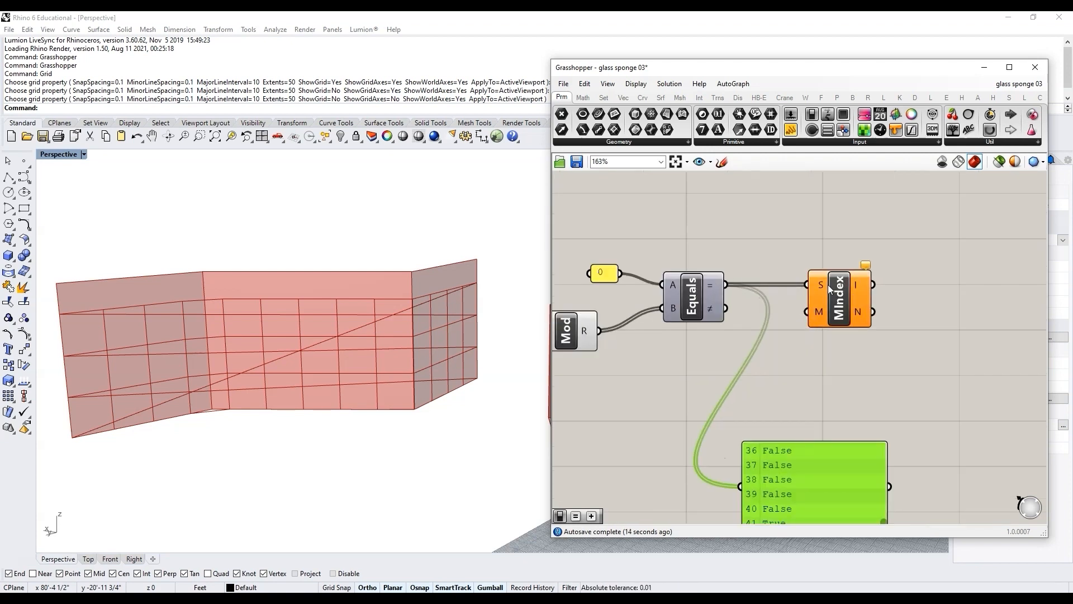
{"action": "double_click", "coordinate": [790, 353]}
{"action": "type", "text": "bool"}
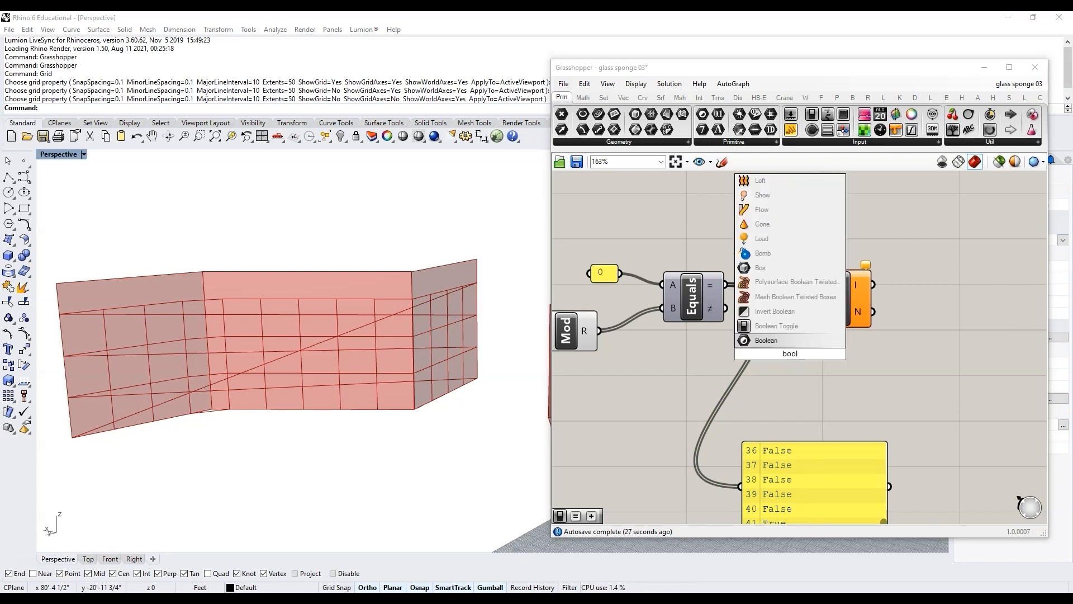
{"action": "left_click", "coordinate": [776, 326]}
{"action": "scroll", "coordinate": [743, 365], "scroll_direction": "up", "scroll_amount": 1}
{"action": "double_click", "coordinate": [742, 364]}
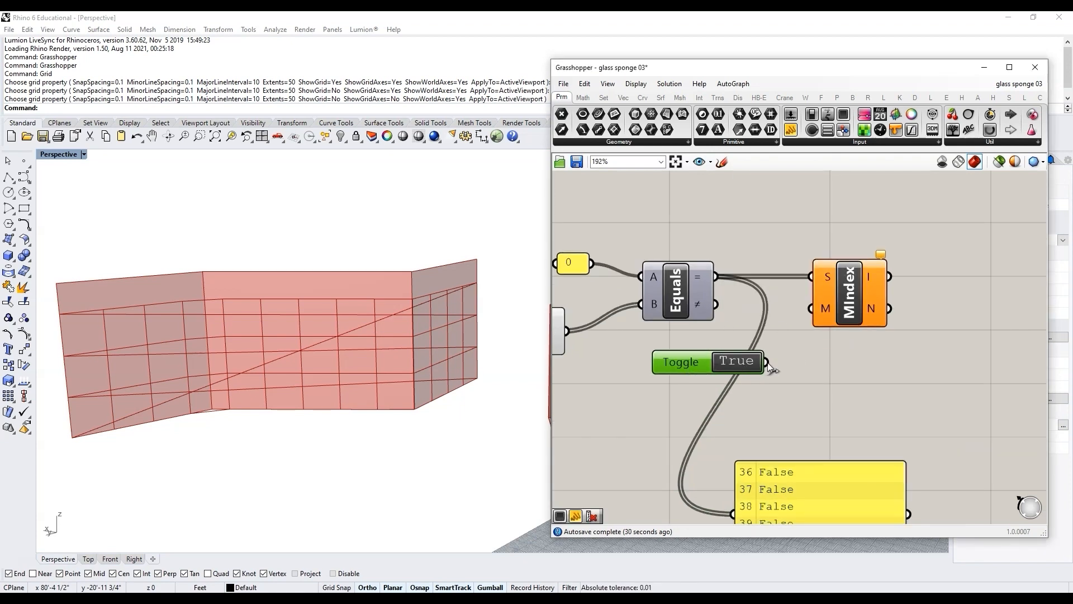
{"action": "left_click_drag", "start_coordinate": [767, 362], "coordinate": [812, 308]}
{"action": "scroll", "coordinate": [782, 347], "scroll_direction": "down", "scroll_amount": 3}
{"action": "scroll", "coordinate": [790, 328], "scroll_direction": "up", "scroll_amount": 2}
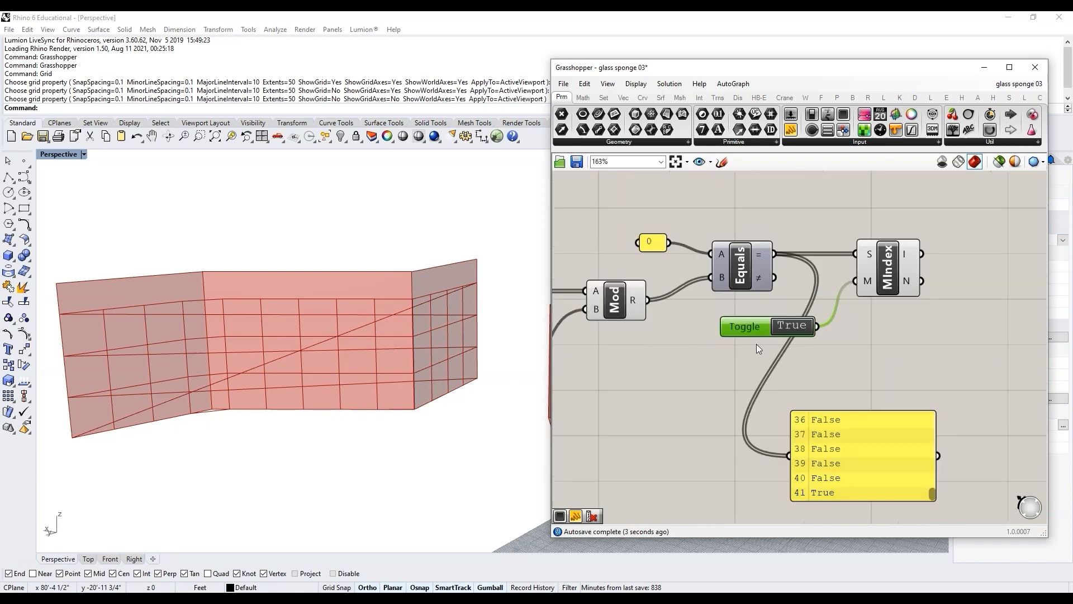
{"action": "left_click", "coordinate": [892, 274]}
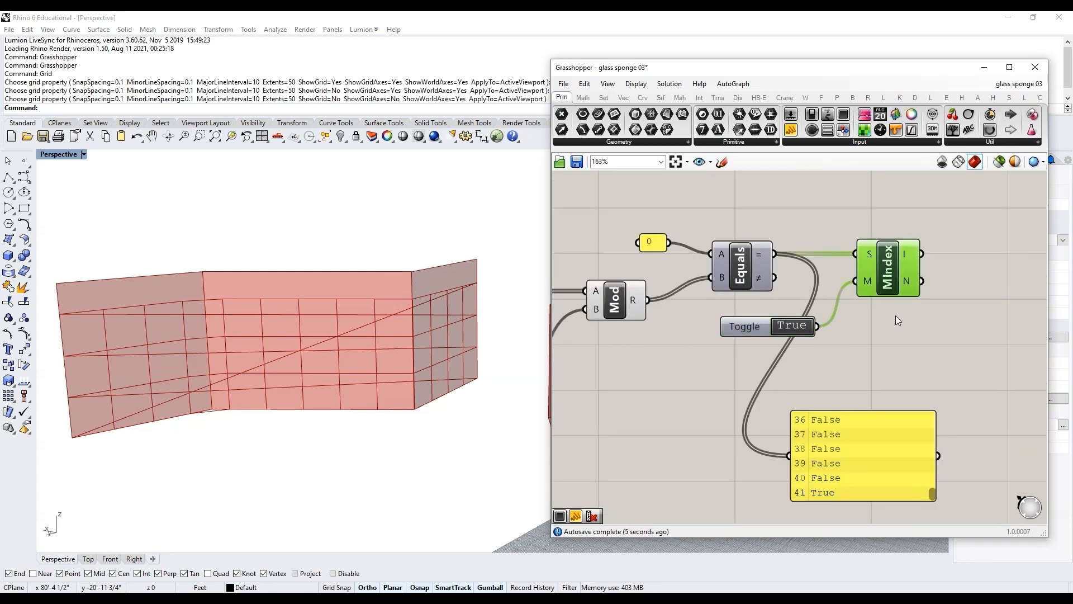
{"action": "scroll", "coordinate": [846, 283], "scroll_direction": "down", "scroll_amount": 2}
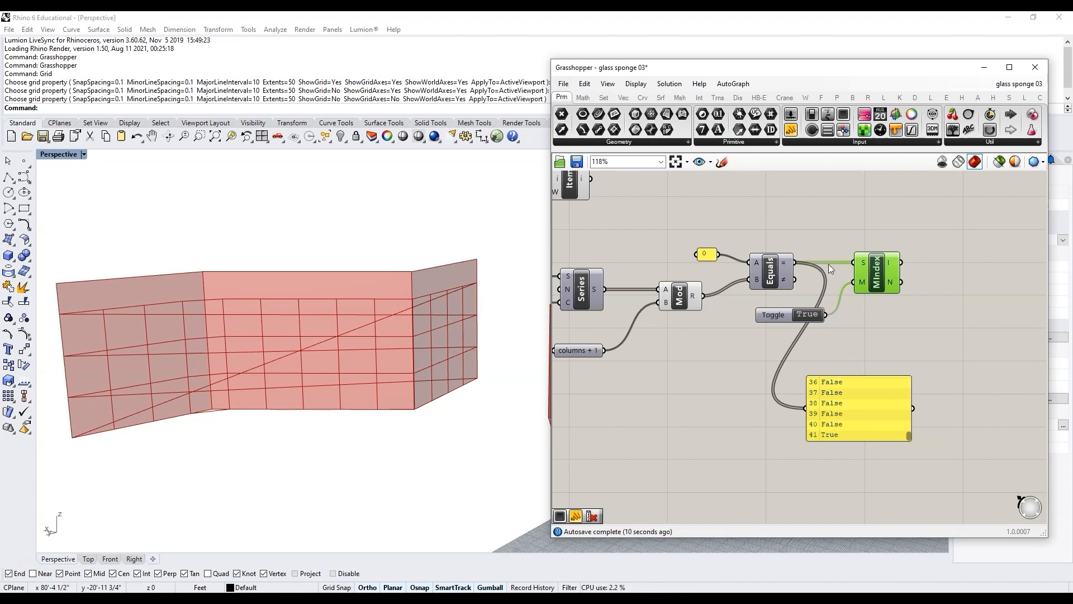
{"action": "scroll", "coordinate": [881, 286], "scroll_direction": "up", "scroll_amount": 3}
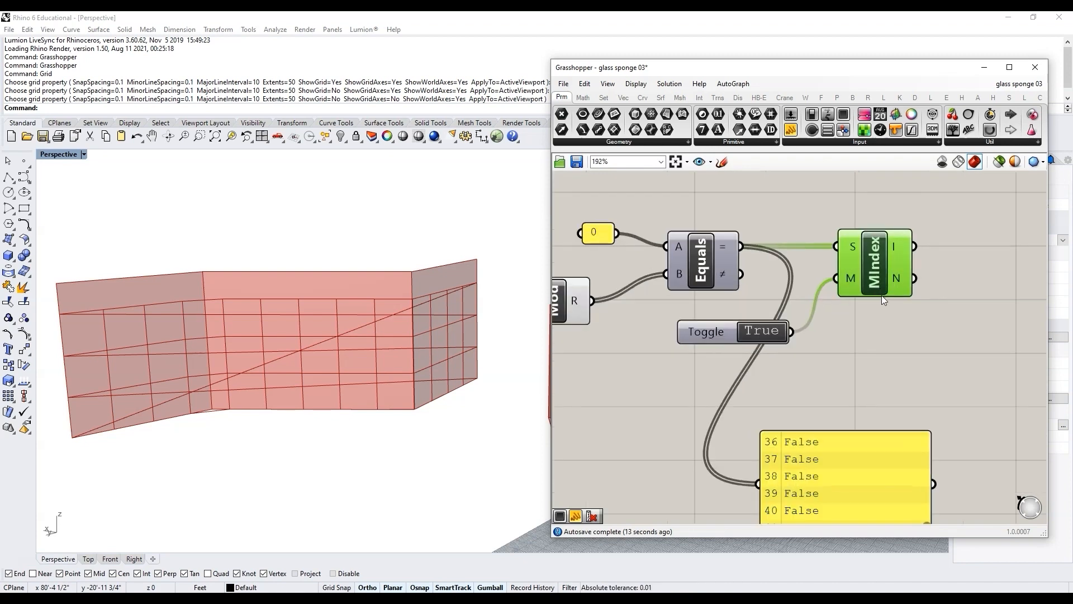
{"action": "left_click_drag", "start_coordinate": [876, 281], "coordinate": [872, 281]}
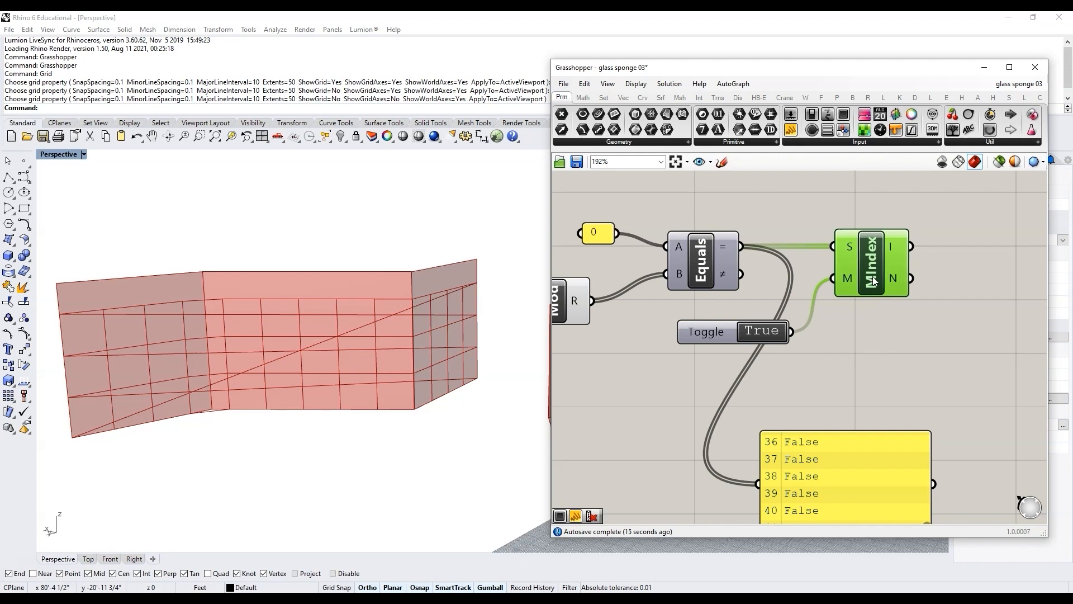
{"action": "scroll", "coordinate": [771, 343], "scroll_direction": "down", "scroll_amount": 2}
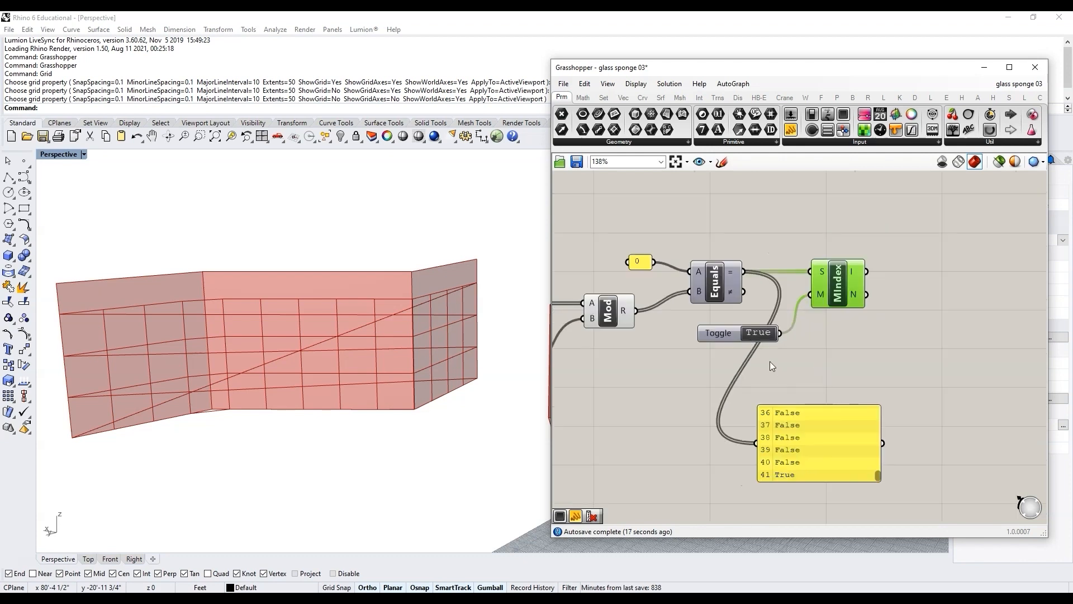
{"action": "left_click_drag", "start_coordinate": [741, 322], "coordinate": [643, 243]}
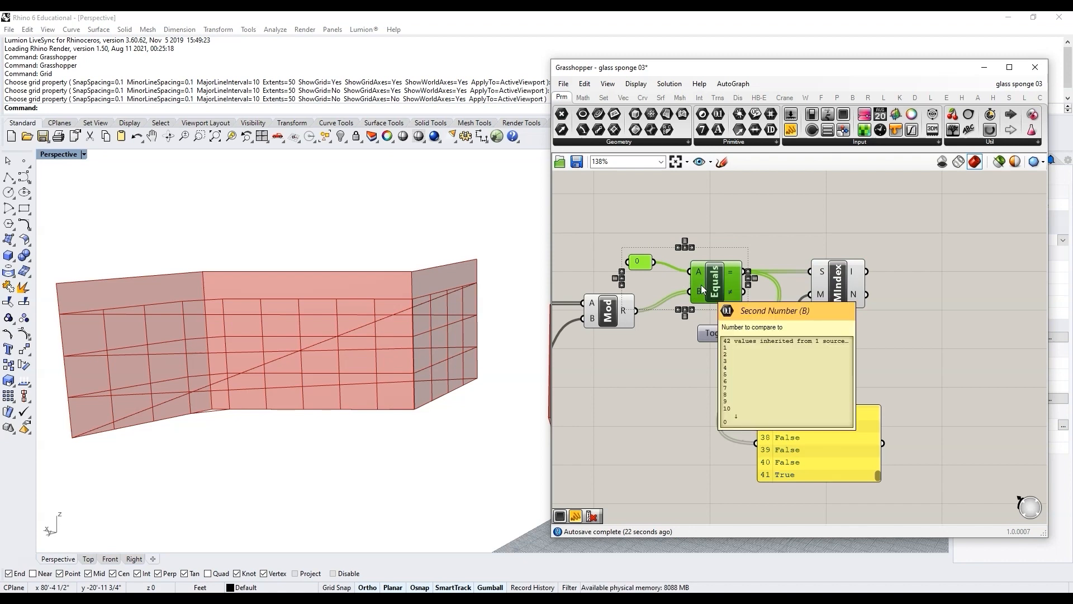
{"action": "left_click", "coordinate": [721, 223]}
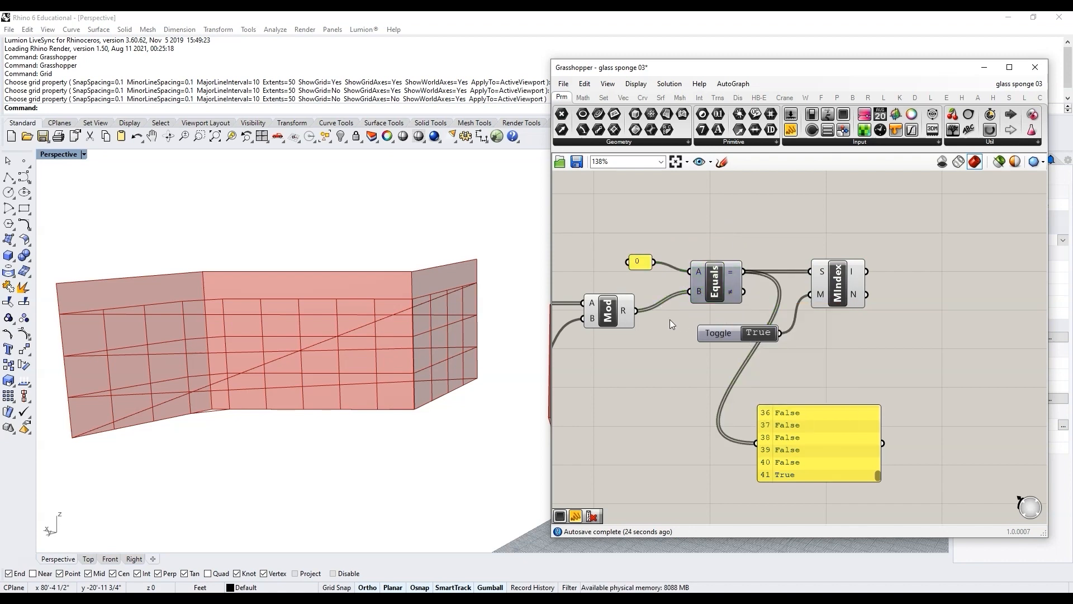
Step: Connect the Member Index I output to the results panel and resize and reposition the panel
{"action": "mouse_move", "coordinate": [627, 309]}
{"action": "left_click", "coordinate": [822, 298]}
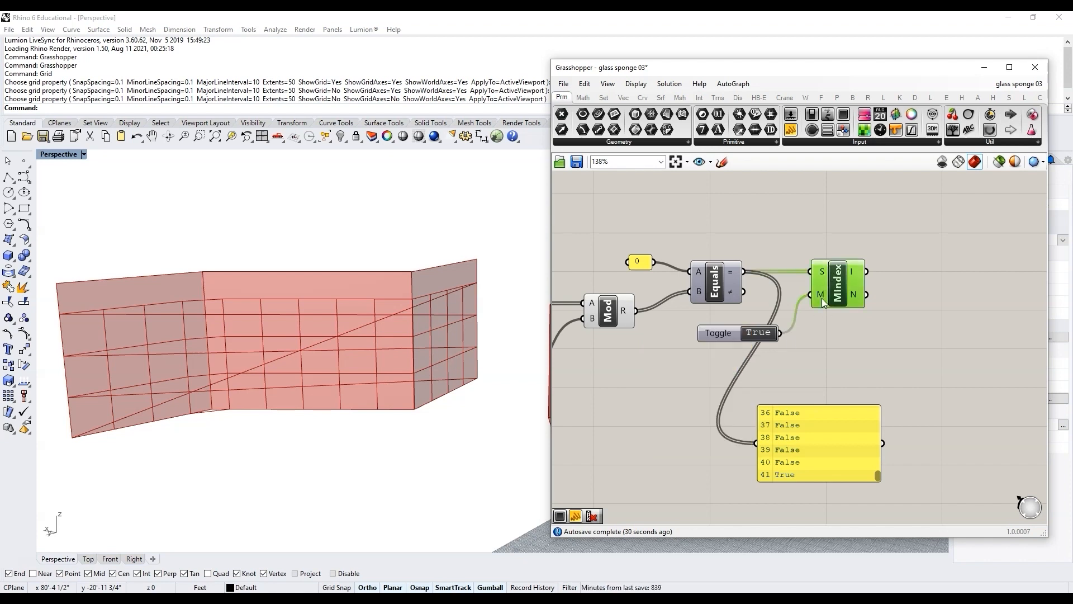
{"action": "scroll", "coordinate": [770, 397], "scroll_direction": "down", "scroll_amount": 3}
{"action": "left_click", "coordinate": [885, 335]}
{"action": "scroll", "coordinate": [844, 274], "scroll_direction": "up", "scroll_amount": 3}
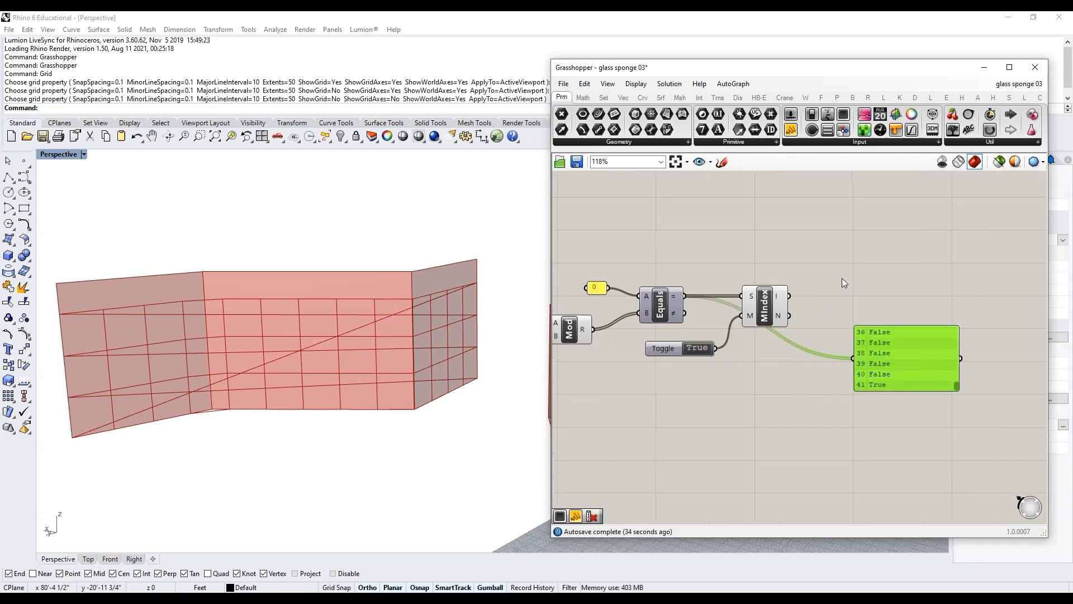
{"action": "left_click_drag", "start_coordinate": [783, 299], "coordinate": [903, 375]}
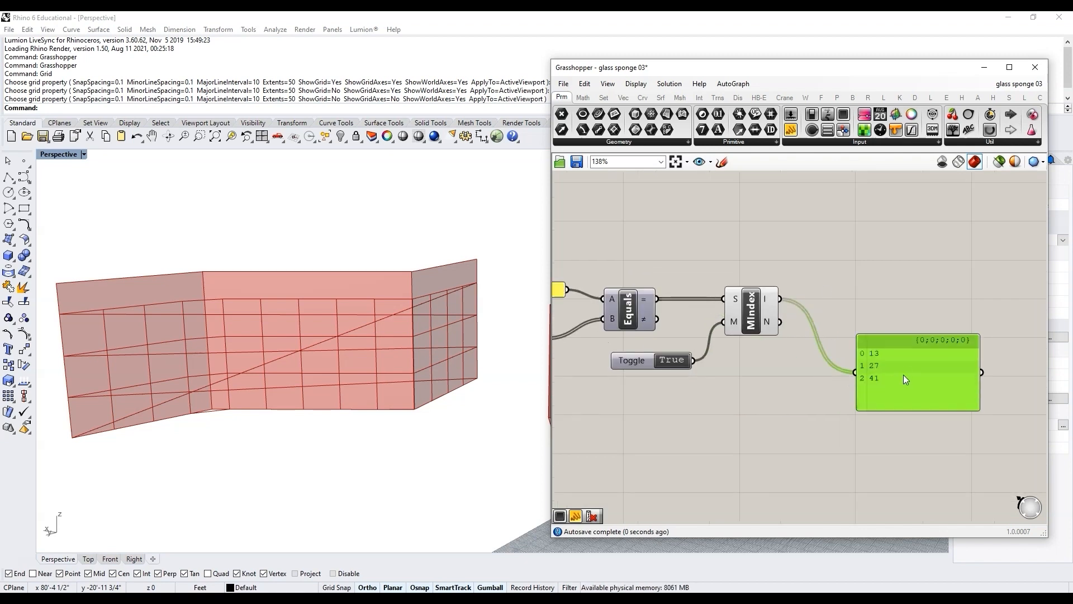
{"action": "left_click_drag", "start_coordinate": [900, 334], "coordinate": [897, 314]}
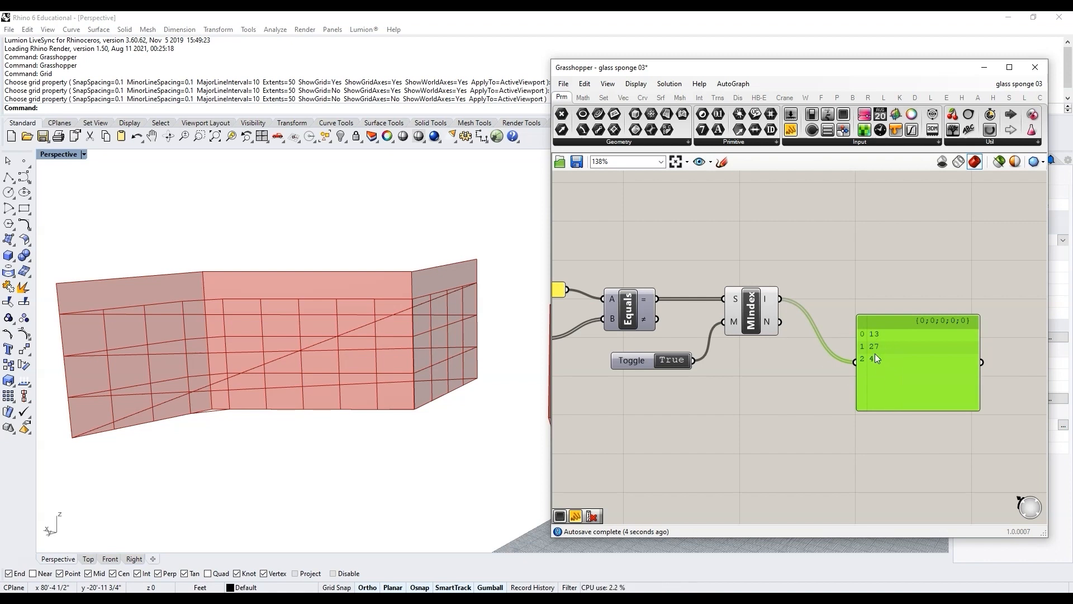
{"action": "left_click_drag", "start_coordinate": [901, 408], "coordinate": [901, 373]}
{"action": "left_click_drag", "start_coordinate": [901, 330], "coordinate": [866, 285]}
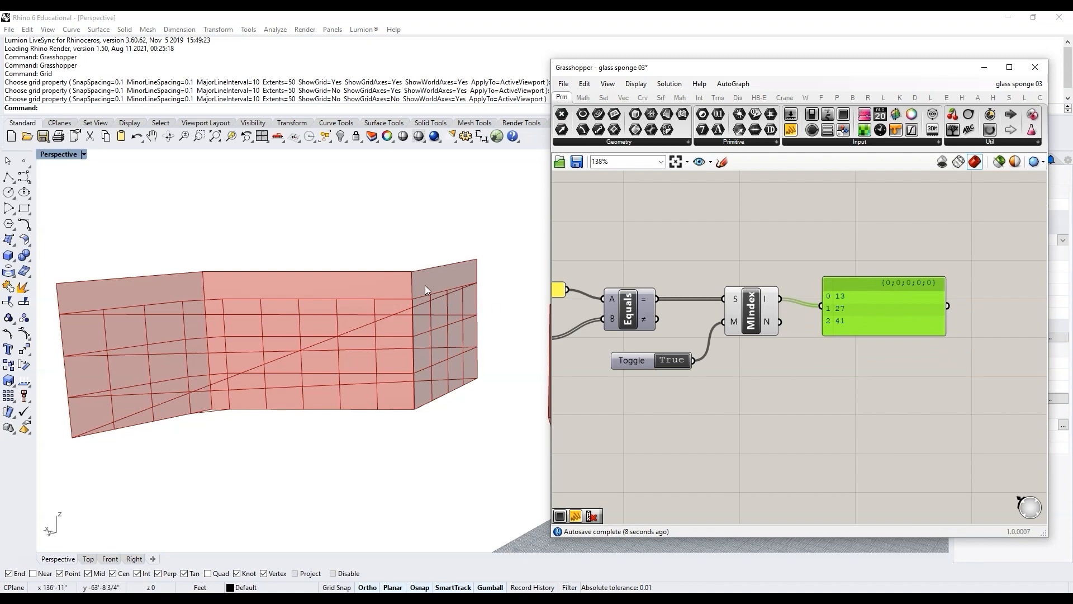
Step: Delete the results panel
{"action": "scroll", "coordinate": [847, 370], "scroll_direction": "down", "scroll_amount": 3}
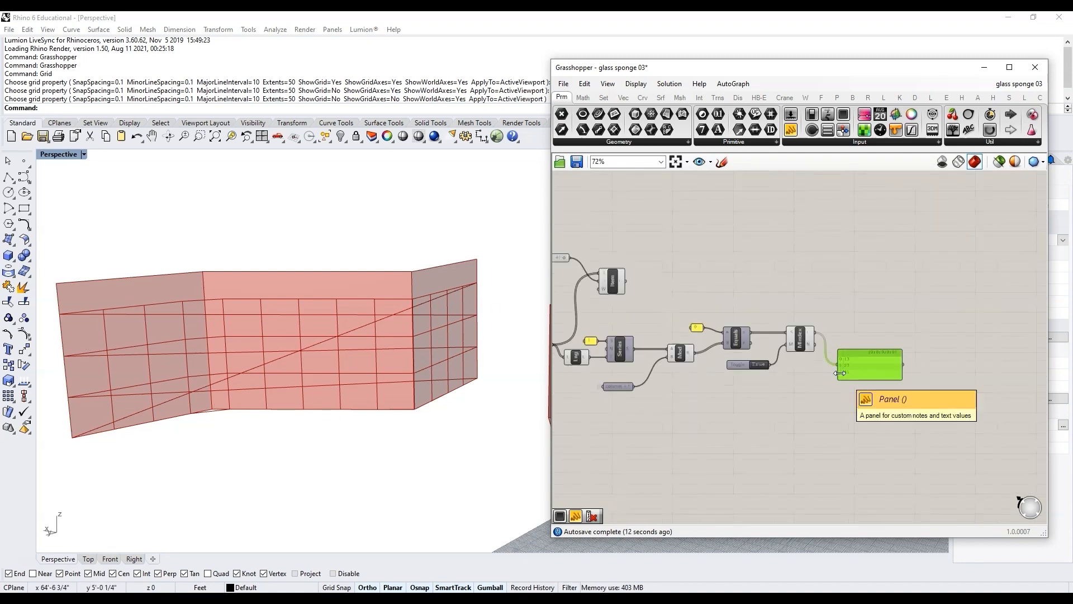
{"action": "scroll", "coordinate": [822, 370], "scroll_direction": "up", "scroll_amount": 4}
{"action": "key", "text": "Delete"}
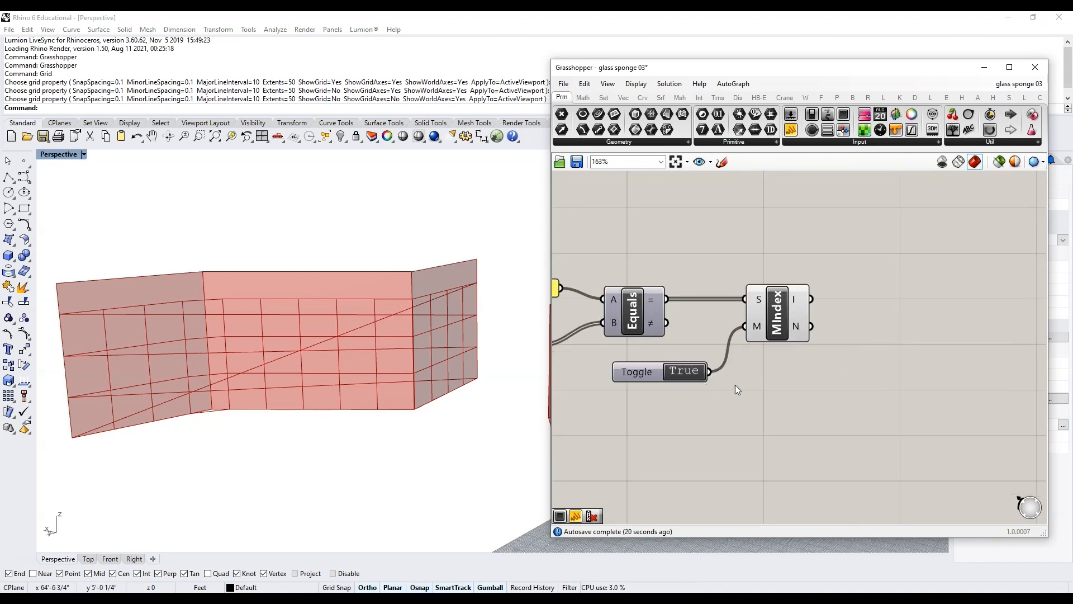
Step: Add a Cull Index component and connect the Member Index I output to its I input
{"action": "scroll", "coordinate": [836, 316], "scroll_direction": "down", "scroll_amount": 2}
{"action": "scroll", "coordinate": [828, 327], "scroll_direction": "up", "scroll_amount": 2}
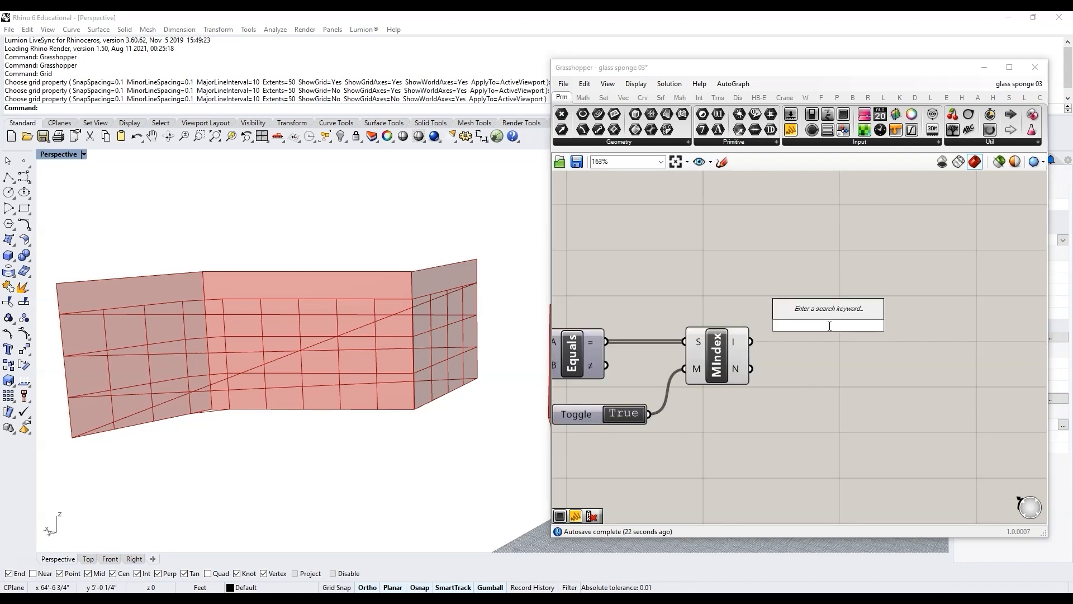
{"action": "type", "text": "cull in"}
{"action": "key", "text": "Return"}
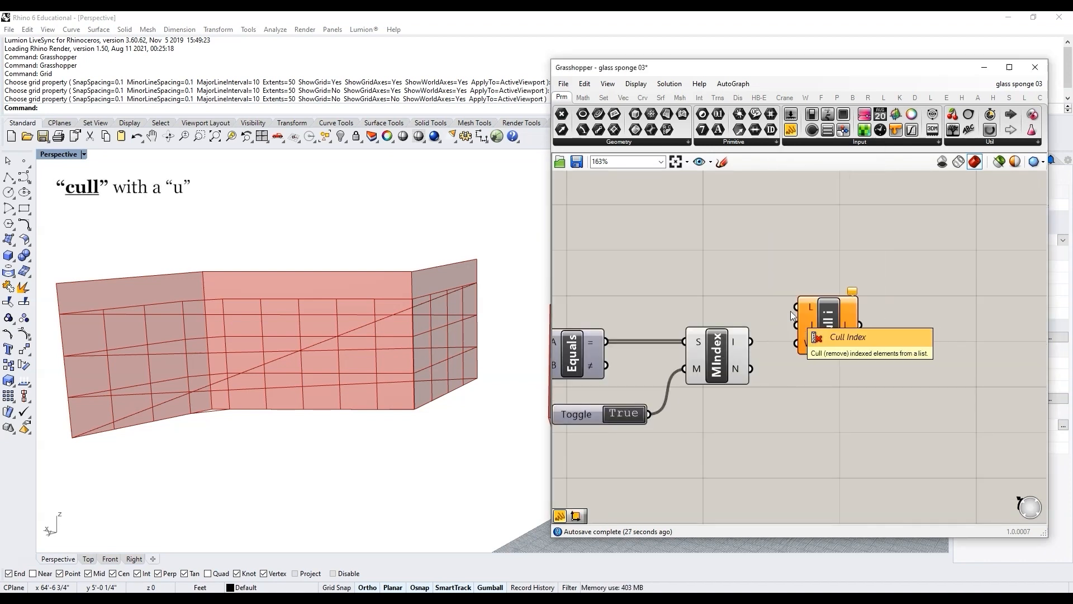
{"action": "left_click_drag", "start_coordinate": [751, 341], "coordinate": [821, 323]}
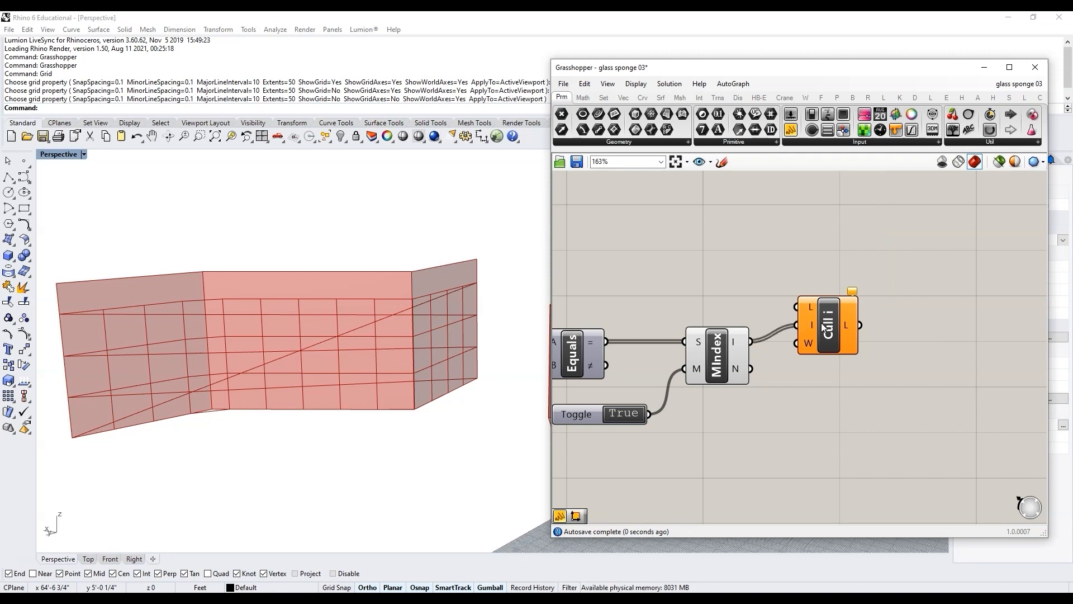
Step: Add a Curve parameter and connect the all_polylines output to it
{"action": "scroll", "coordinate": [864, 322], "scroll_direction": "down", "scroll_amount": 3}
{"action": "scroll", "coordinate": [863, 321], "scroll_direction": "down", "scroll_amount": 4}
{"action": "scroll", "coordinate": [620, 337], "scroll_direction": "up", "scroll_amount": 5}
{"action": "left_click", "coordinate": [643, 341]}
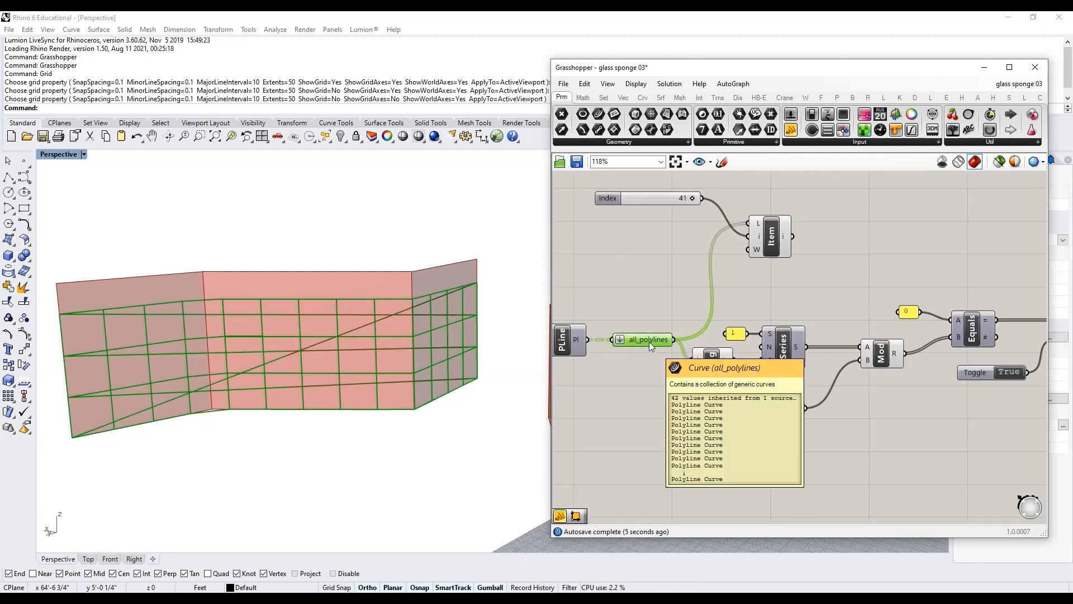
{"action": "left_click", "coordinate": [766, 301]}
{"action": "double_click", "coordinate": [784, 300]}
{"action": "type", "text": "cu"}
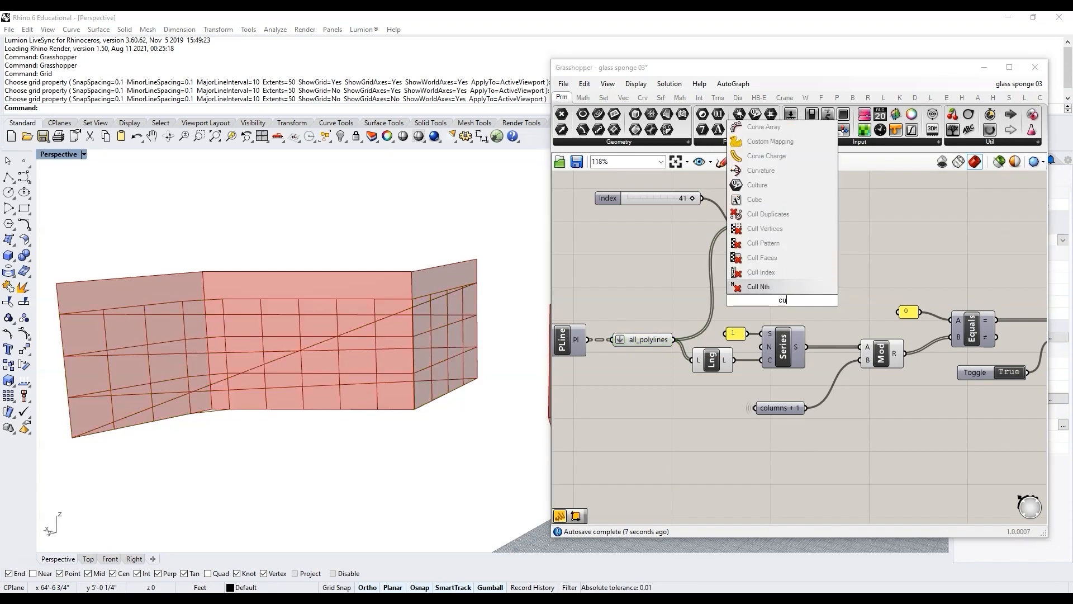
{"action": "type", "text": "r"}
{"action": "left_click", "coordinate": [766, 244]}
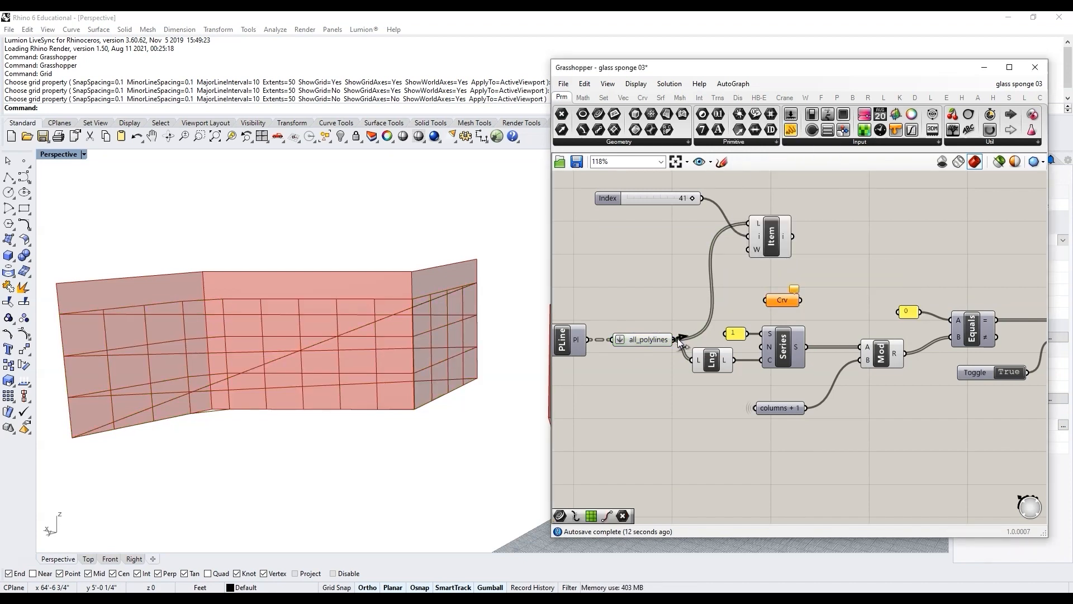
{"action": "left_click_drag", "start_coordinate": [675, 339], "coordinate": [765, 300]}
Step: Rename the new Curve parameter to all_polylines, copying the existing parameter's name
{"action": "right_click", "coordinate": [780, 301]}
{"action": "right_click", "coordinate": [647, 337]}
{"action": "left_click_drag", "start_coordinate": [701, 342], "coordinate": [619, 344]}
{"action": "key", "text": "ctrl+c"}
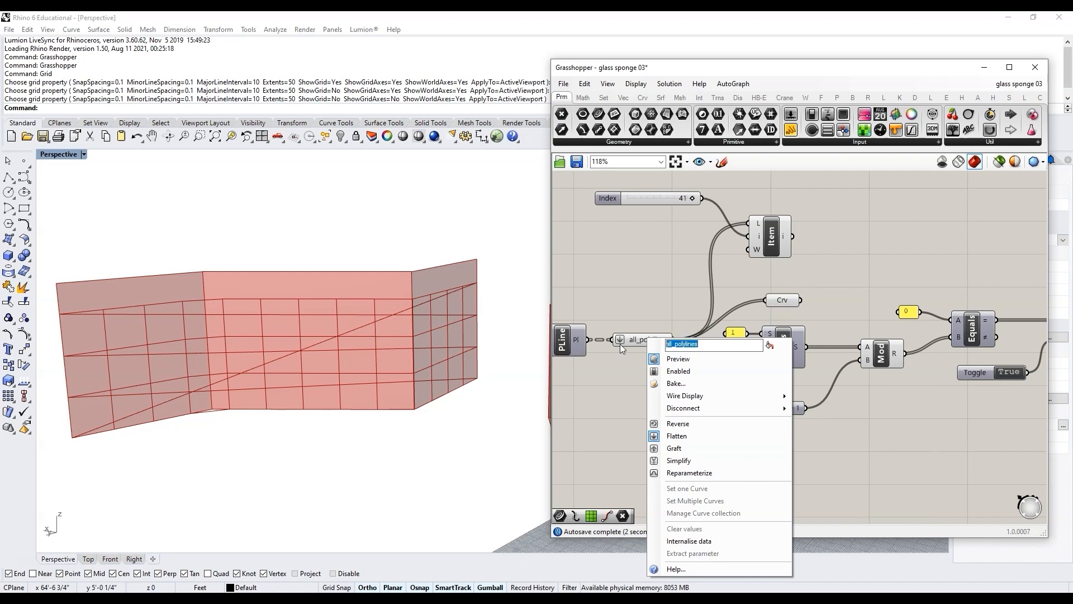
{"action": "right_click", "coordinate": [774, 301]}
{"action": "double_click", "coordinate": [807, 305]}
{"action": "key", "text": "ctrl+v"}
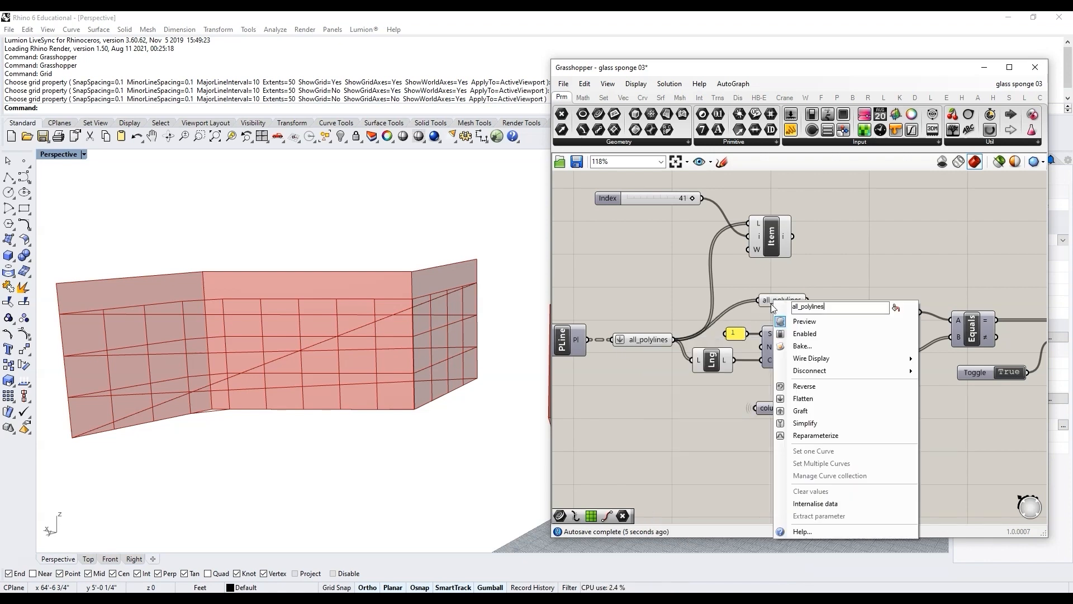
{"action": "key", "text": "Return"}
Step: Toggle the preview of the original all_polylines parameter
{"action": "right_click", "coordinate": [784, 302]}
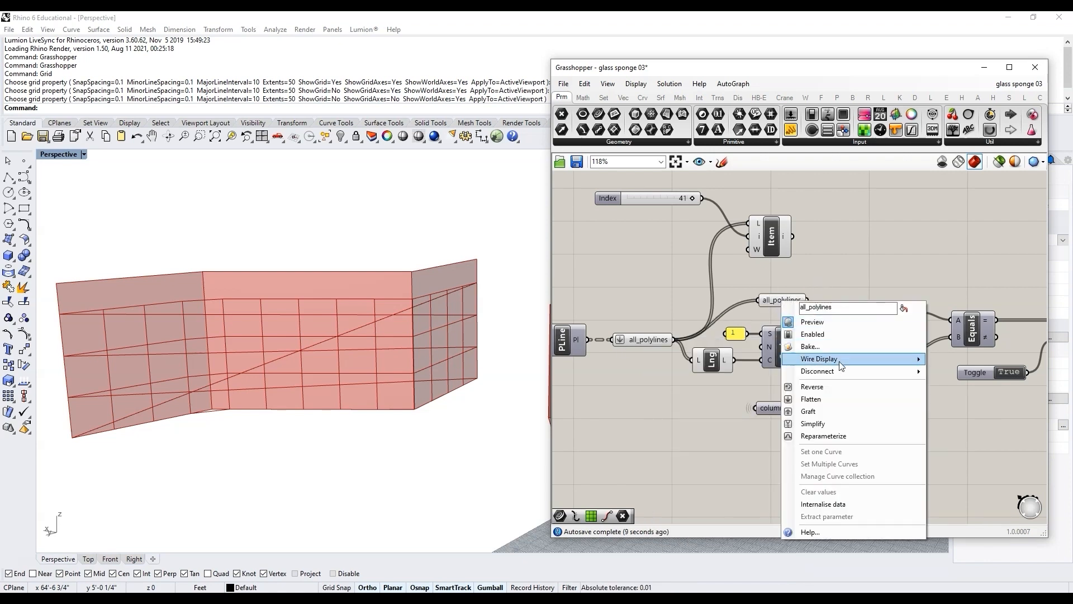
{"action": "left_click", "coordinate": [638, 339]}
{"action": "middle_click", "coordinate": [639, 340]}
{"action": "left_click", "coordinate": [645, 283]}
Step: Move the new all_polylines parameter beside Cull Index and connect it to the Cull Index L input
{"action": "right_click_drag", "start_coordinate": [790, 279], "coordinate": [698, 270]}
{"action": "left_click_drag", "start_coordinate": [696, 290], "coordinate": [952, 248]}
{"action": "left_click", "coordinate": [970, 256]}
{"action": "right_click_drag", "start_coordinate": [970, 256], "coordinate": [875, 251]}
{"action": "scroll", "coordinate": [876, 250], "scroll_direction": "down", "scroll_amount": 3}
{"action": "scroll", "coordinate": [954, 253], "scroll_direction": "up", "scroll_amount": 6}
{"action": "left_click_drag", "start_coordinate": [718, 237], "coordinate": [740, 225]}
{"action": "left_click_drag", "start_coordinate": [768, 222], "coordinate": [848, 277]}
{"action": "left_click_drag", "start_coordinate": [739, 224], "coordinate": [763, 219]}
{"action": "scroll", "coordinate": [816, 362], "scroll_direction": "down", "scroll_amount": 2}
{"action": "left_click_drag", "start_coordinate": [826, 383], "coordinate": [792, 326]}
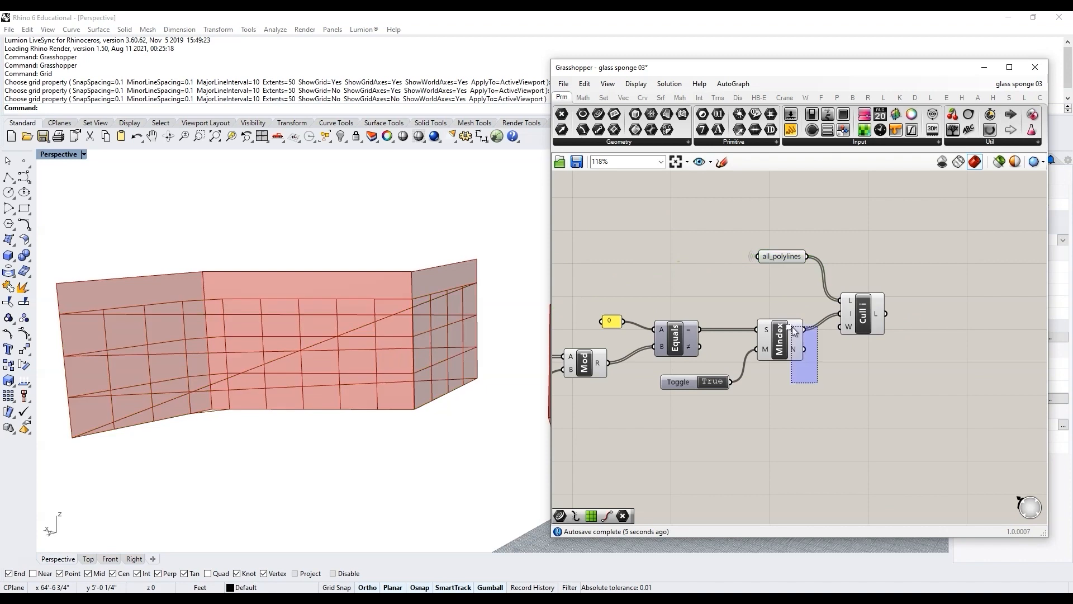
Step: Toggle preview of the upstream components so only the Cull Index result is shown, then select Cull Index
{"action": "middle_click", "coordinate": [767, 278]}
{"action": "left_click", "coordinate": [802, 245]}
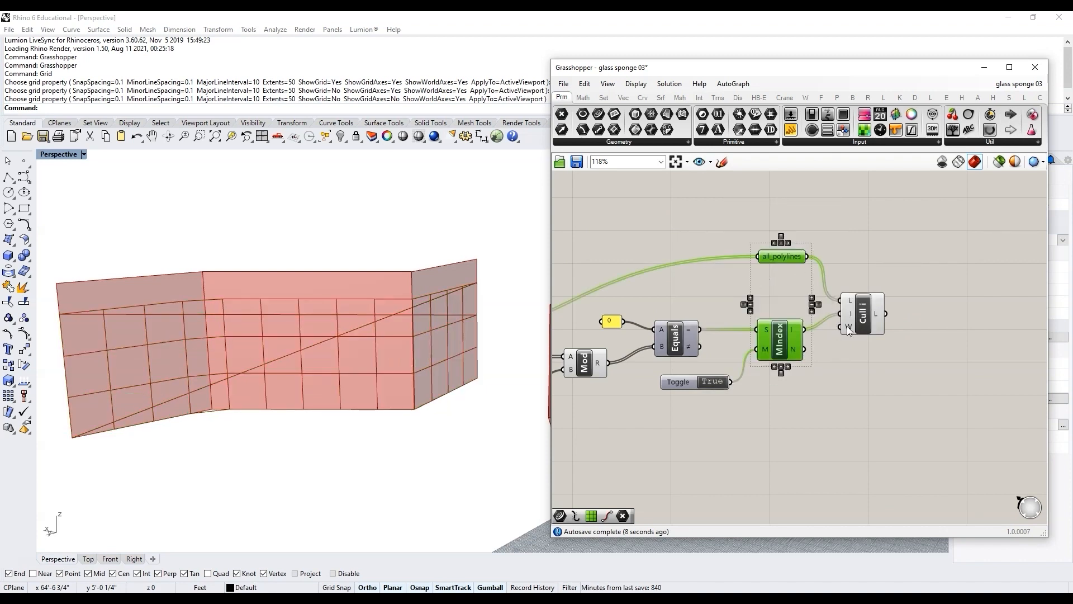
{"action": "left_click", "coordinate": [863, 317]}
{"action": "scroll", "coordinate": [863, 316], "scroll_direction": "down", "scroll_amount": 3}
{"action": "left_click_drag", "start_coordinate": [768, 401], "coordinate": [603, 250]}
{"action": "middle_click", "coordinate": [691, 296]}
{"action": "left_click", "coordinate": [726, 263]}
{"action": "scroll", "coordinate": [901, 328], "scroll_direction": "up", "scroll_amount": 4}
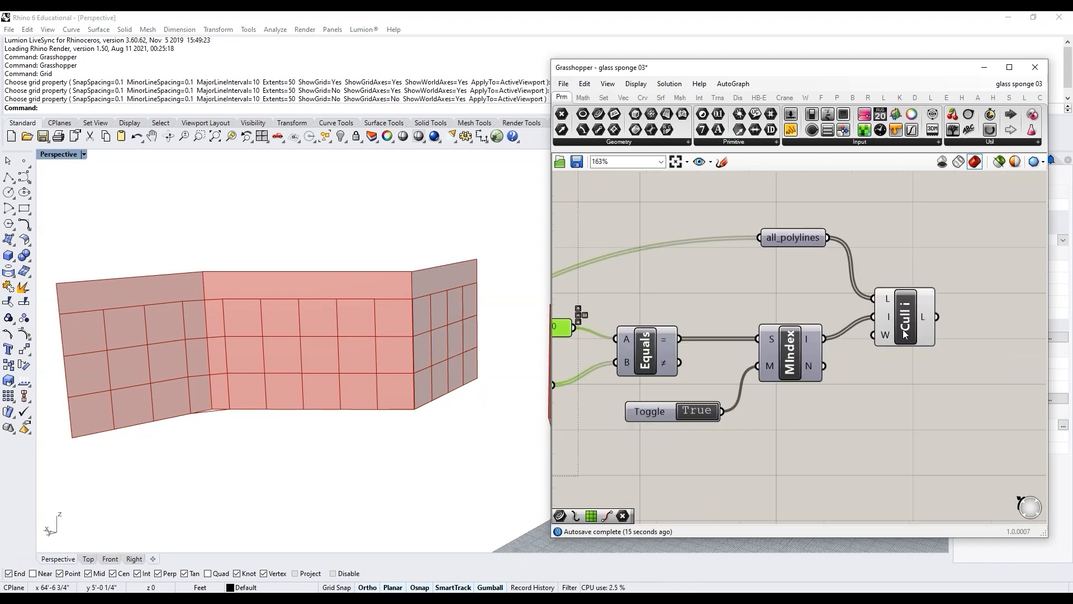
{"action": "left_click", "coordinate": [902, 327]}
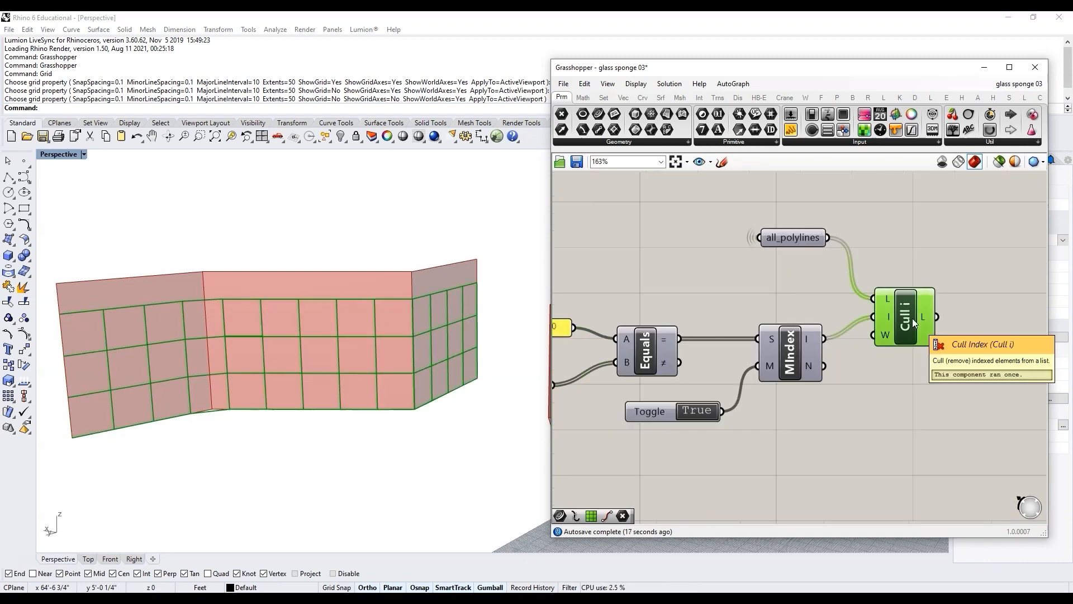
Step: Connect circle_srf to the Edges component so the pattern is built on the cylindrical surface
{"action": "scroll", "coordinate": [928, 364], "scroll_direction": "down", "scroll_amount": 5}
{"action": "left_click", "coordinate": [930, 371]}
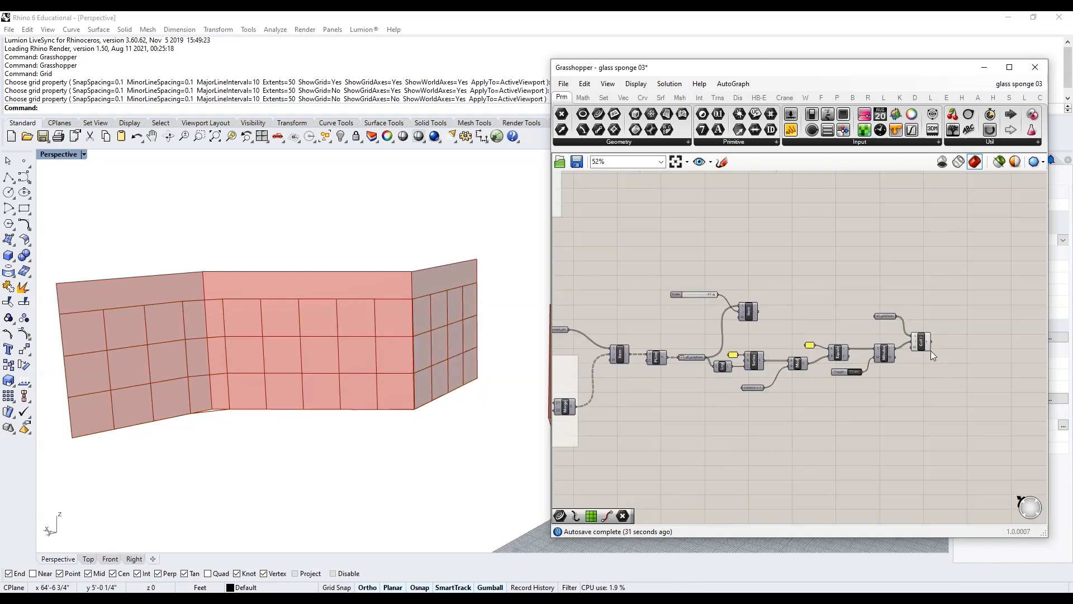
{"action": "scroll", "coordinate": [861, 345], "scroll_direction": "down", "scroll_amount": 2}
{"action": "right_click_drag", "start_coordinate": [583, 365], "coordinate": [657, 358]}
{"action": "scroll", "coordinate": [646, 261], "scroll_direction": "up", "scroll_amount": 5}
{"action": "scroll", "coordinate": [327, 370], "scroll_direction": "down", "scroll_amount": 3}
{"action": "scroll", "coordinate": [326, 368], "scroll_direction": "down", "scroll_amount": 5}
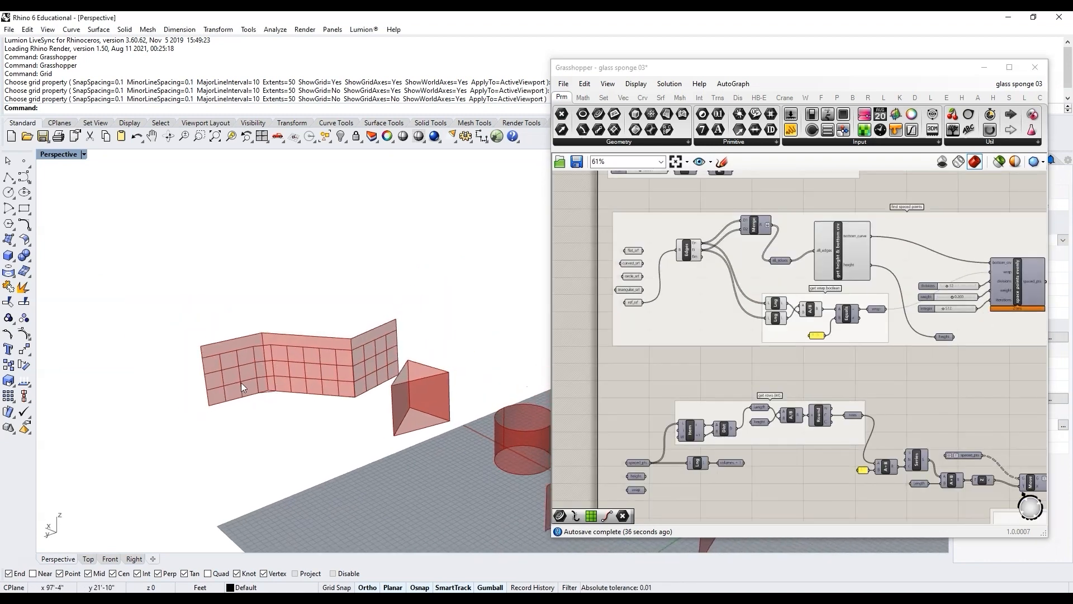
{"action": "scroll", "coordinate": [464, 445], "scroll_direction": "up", "scroll_amount": 3}
{"action": "scroll", "coordinate": [446, 443], "scroll_direction": "down", "scroll_amount": 2}
{"action": "scroll", "coordinate": [446, 442], "scroll_direction": "up", "scroll_amount": 4}
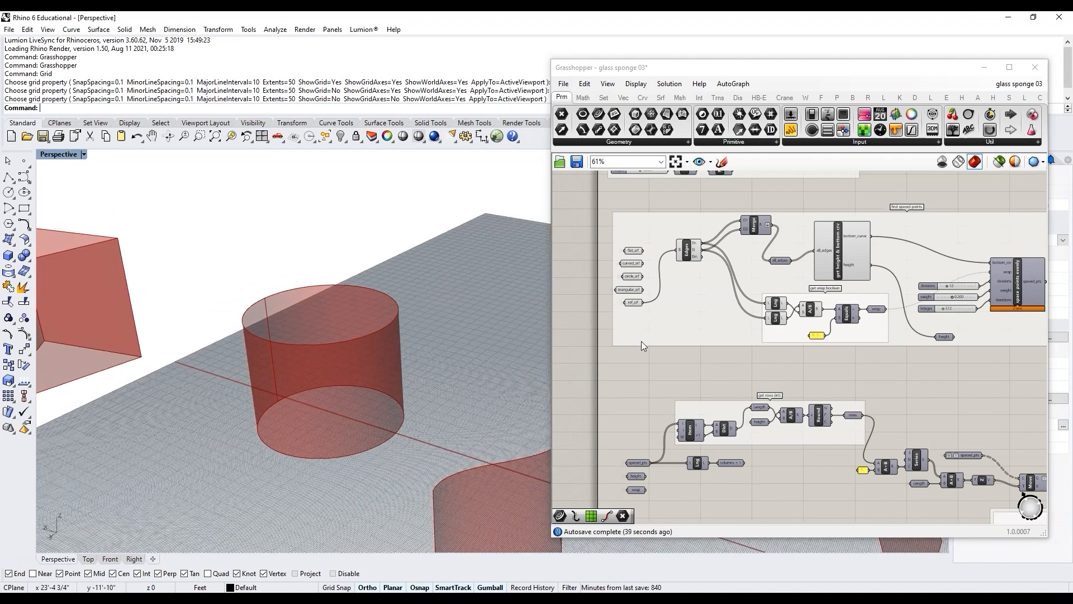
{"action": "scroll", "coordinate": [644, 313], "scroll_direction": "up", "scroll_amount": 3}
{"action": "left_click_drag", "start_coordinate": [649, 285], "coordinate": [712, 231]}
{"action": "scroll", "coordinate": [331, 372], "scroll_direction": "up", "scroll_amount": 3}
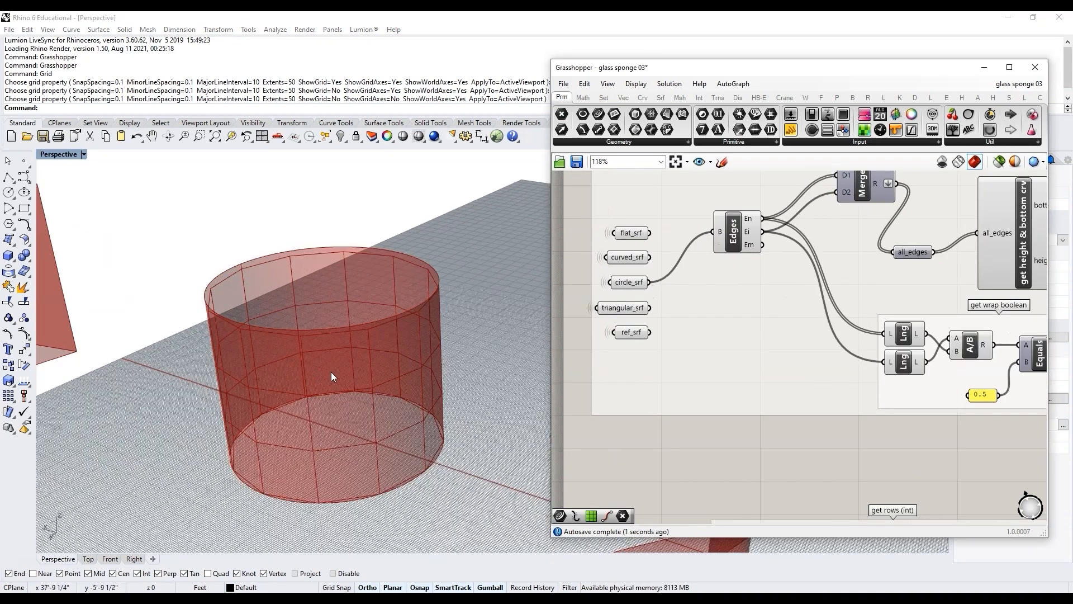
Step: Select the Cull Index component and toggle the preview of the selected components
{"action": "scroll", "coordinate": [309, 356], "scroll_direction": "down", "scroll_amount": 2}
{"action": "scroll", "coordinate": [251, 290], "scroll_direction": "up", "scroll_amount": 2}
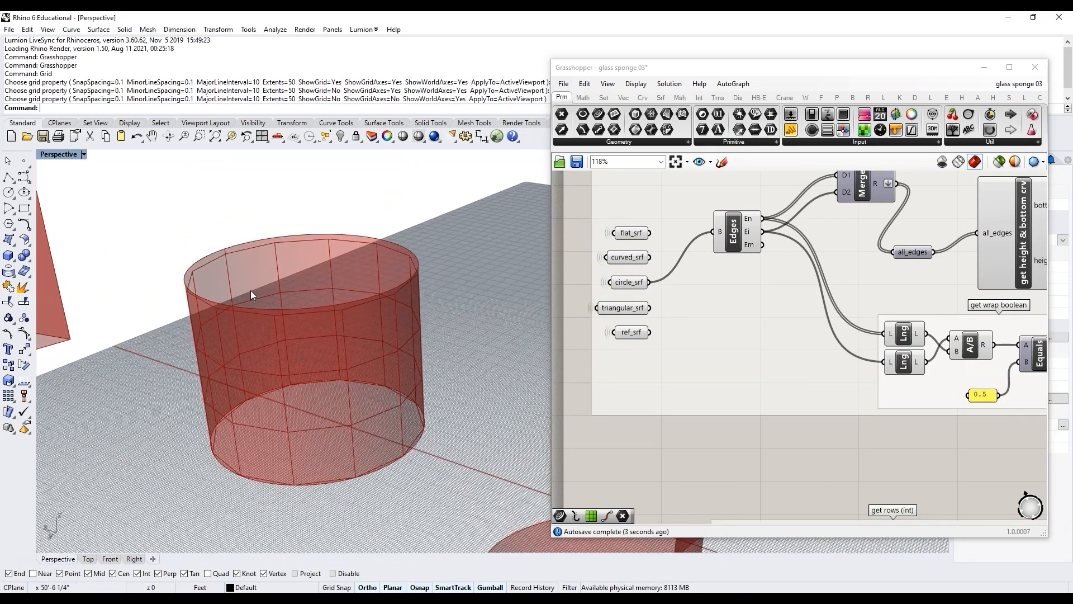
{"action": "scroll", "coordinate": [650, 302], "scroll_direction": "down", "scroll_amount": 4}
{"action": "scroll", "coordinate": [827, 337], "scroll_direction": "up", "scroll_amount": 4}
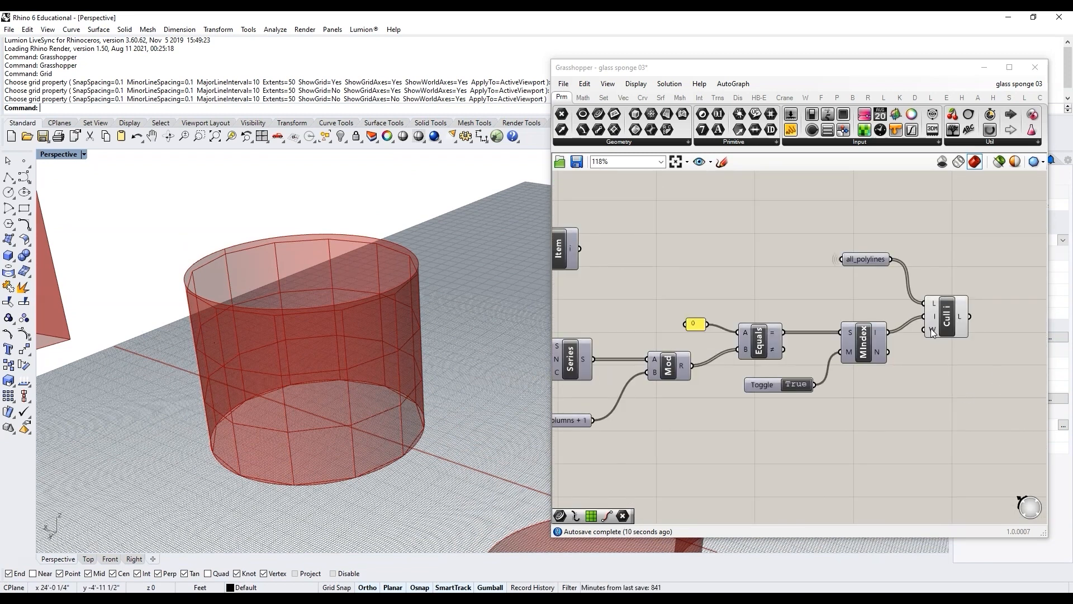
{"action": "left_click", "coordinate": [940, 316]}
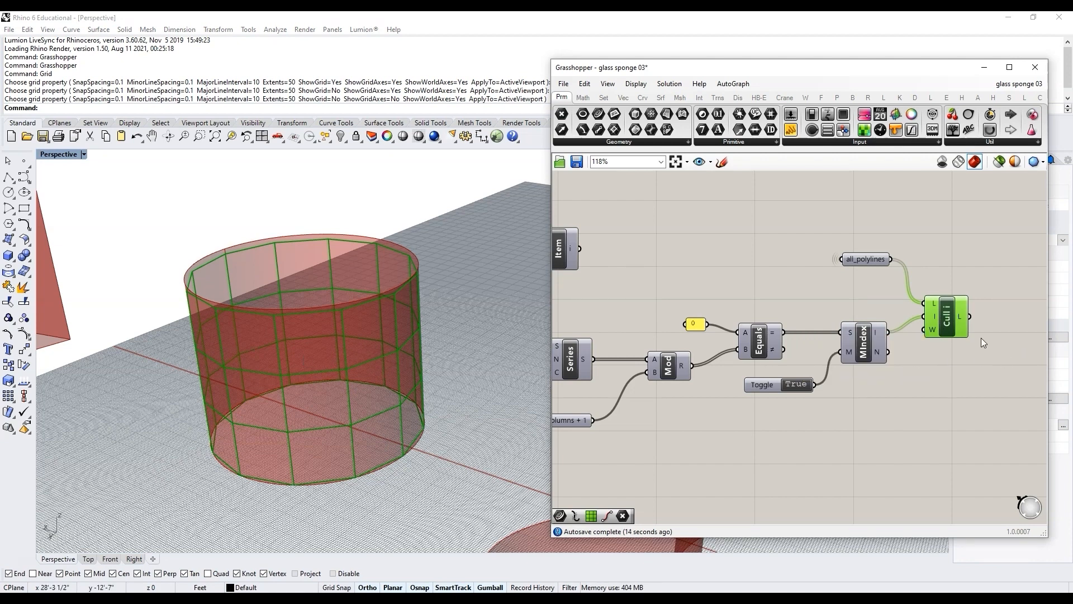
{"action": "left_click_drag", "start_coordinate": [971, 364], "coordinate": [840, 250]}
{"action": "middle_click", "coordinate": [937, 320]}
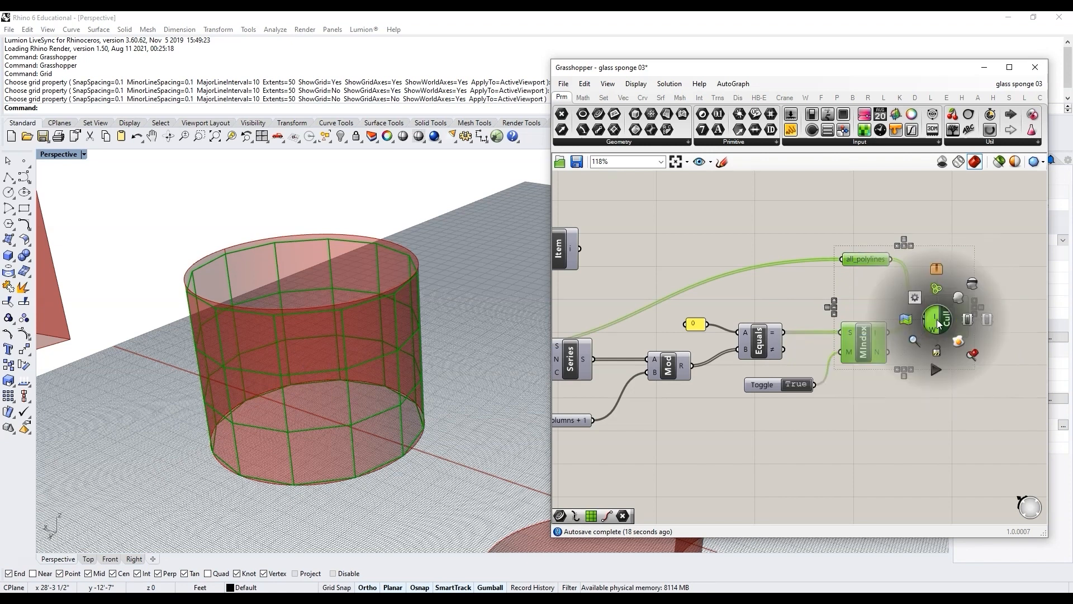
{"action": "left_click", "coordinate": [970, 286]}
Step: Toggle the preview of the lower all_polylines parameter
{"action": "scroll", "coordinate": [978, 270], "scroll_direction": "down", "scroll_amount": 2}
{"action": "middle_click", "coordinate": [883, 260]}
{"action": "left_click", "coordinate": [903, 239]}
{"action": "right_click_drag", "start_coordinate": [219, 364], "coordinate": [186, 363]}
{"action": "scroll", "coordinate": [218, 376], "scroll_direction": "down", "scroll_amount": 4}
{"action": "scroll", "coordinate": [297, 311], "scroll_direction": "up", "scroll_amount": 8}
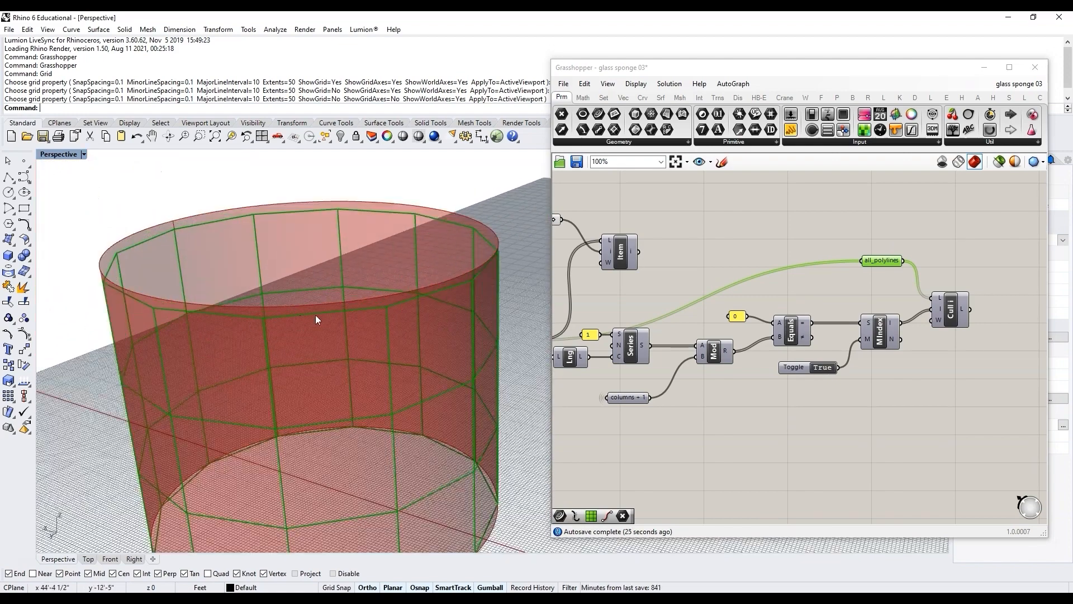
Step: Turn on the List Item component's preview to highlight a single polyline
{"action": "right_click_drag", "start_coordinate": [316, 319], "coordinate": [319, 311]}
{"action": "scroll", "coordinate": [320, 346], "scroll_direction": "down", "scroll_amount": 5}
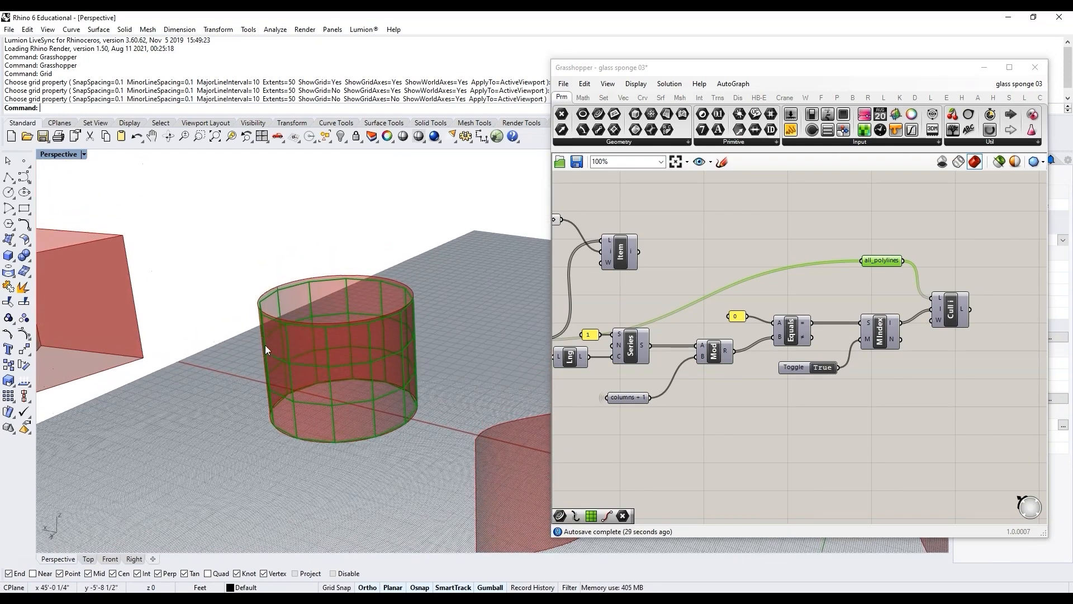
{"action": "scroll", "coordinate": [973, 309], "scroll_direction": "down", "scroll_amount": 2}
{"action": "scroll", "coordinate": [656, 275], "scroll_direction": "up", "scroll_amount": 2}
{"action": "left_click", "coordinate": [740, 264]}
{"action": "middle_click", "coordinate": [739, 264]}
{"action": "left_click", "coordinate": [759, 242]}
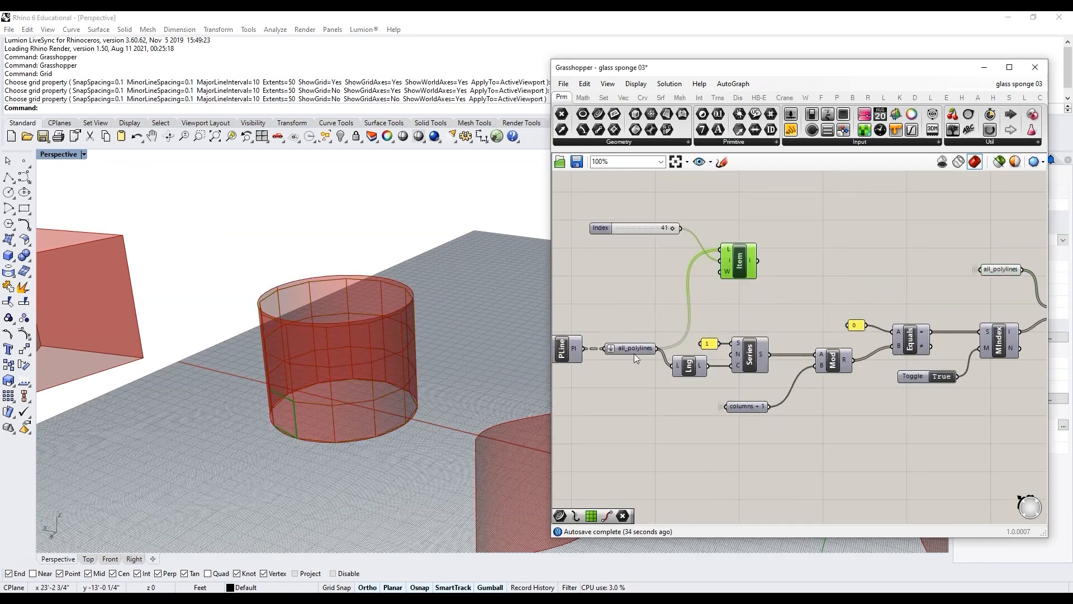
{"action": "left_click", "coordinate": [996, 271]}
{"action": "left_click", "coordinate": [739, 263]}
Step: Orbit and zoom the viewport to inspect the highlighted polyline on the cylinder
{"action": "right_click_drag", "start_coordinate": [369, 385], "coordinate": [440, 401]}
{"action": "scroll", "coordinate": [440, 401], "scroll_direction": "down", "scroll_amount": 3}
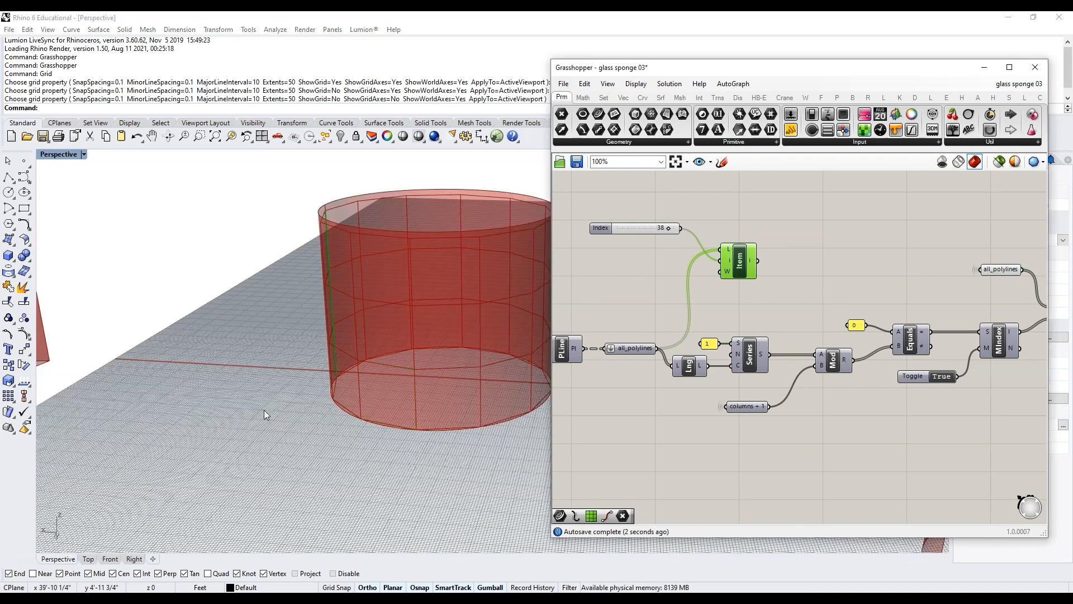
{"action": "mouse_move", "coordinate": [264, 410]}
{"action": "right_mouse_down"}
{"action": "mouse_move", "coordinate": [236, 400]}
{"action": "mouse_move", "coordinate": [280, 402]}
{"action": "right_mouse_up"}
{"action": "scroll", "coordinate": [210, 404], "scroll_direction": "down", "scroll_amount": 6}
{"action": "scroll", "coordinate": [279, 403], "scroll_direction": "down", "scroll_amount": 4}
{"action": "scroll", "coordinate": [415, 395], "scroll_direction": "up", "scroll_amount": 9}
{"action": "right_click_drag", "start_coordinate": [426, 375], "coordinate": [440, 374]}
{"action": "scroll", "coordinate": [380, 354], "scroll_direction": "up", "scroll_amount": 2}
{"action": "scroll", "coordinate": [340, 368], "scroll_direction": "up", "scroll_amount": 3}
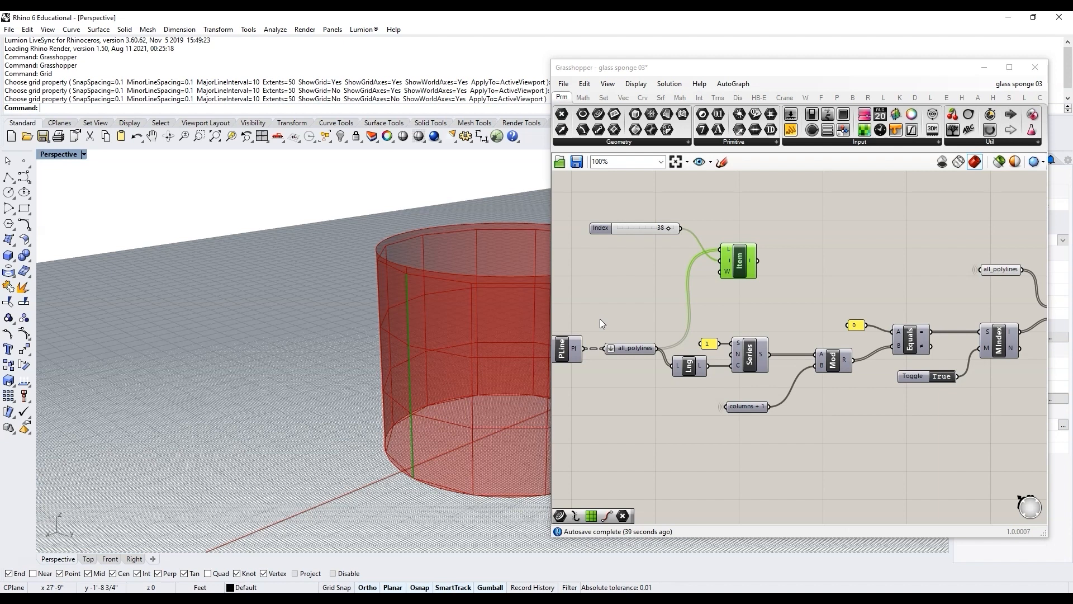
{"action": "scroll", "coordinate": [369, 448], "scroll_direction": "up", "scroll_amount": 5}
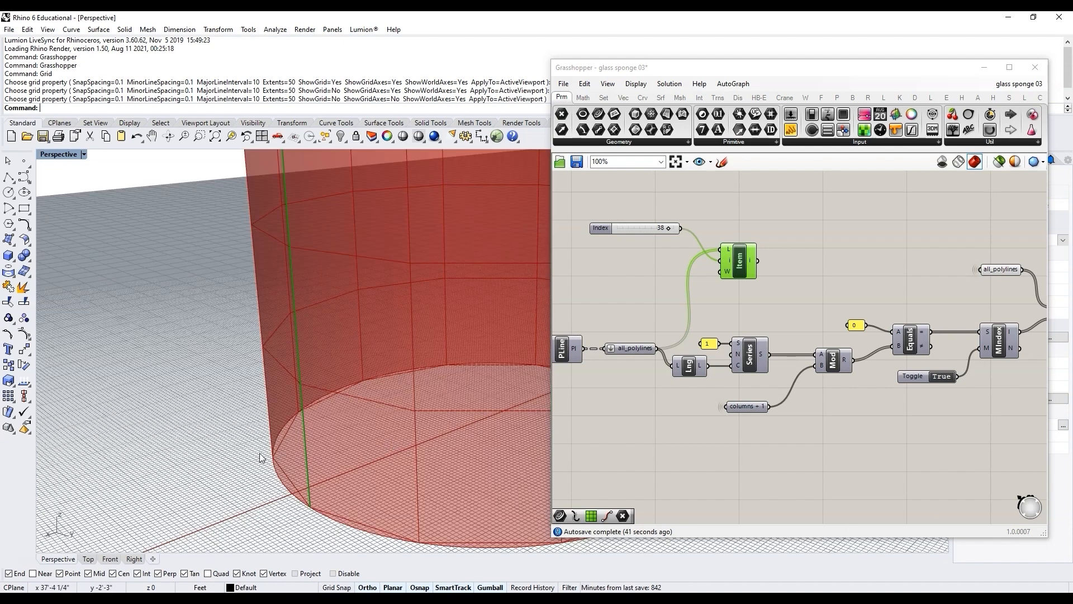
{"action": "scroll", "coordinate": [259, 453], "scroll_direction": "down", "scroll_amount": 5}
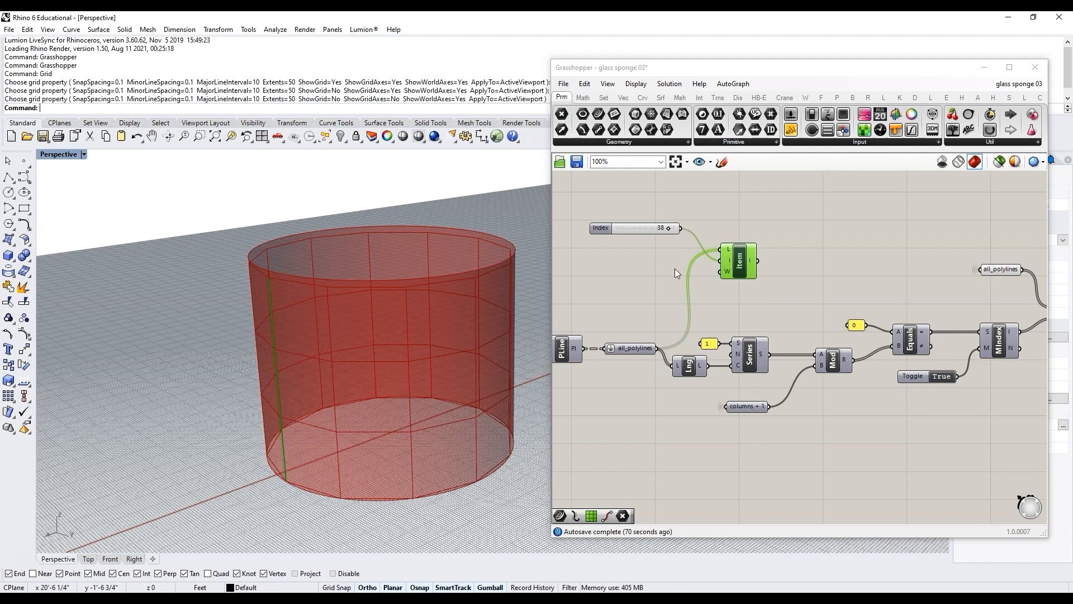
Step: Delete the Index slider and the List Item component
{"action": "right_click_drag", "start_coordinate": [784, 286], "coordinate": [759, 287]}
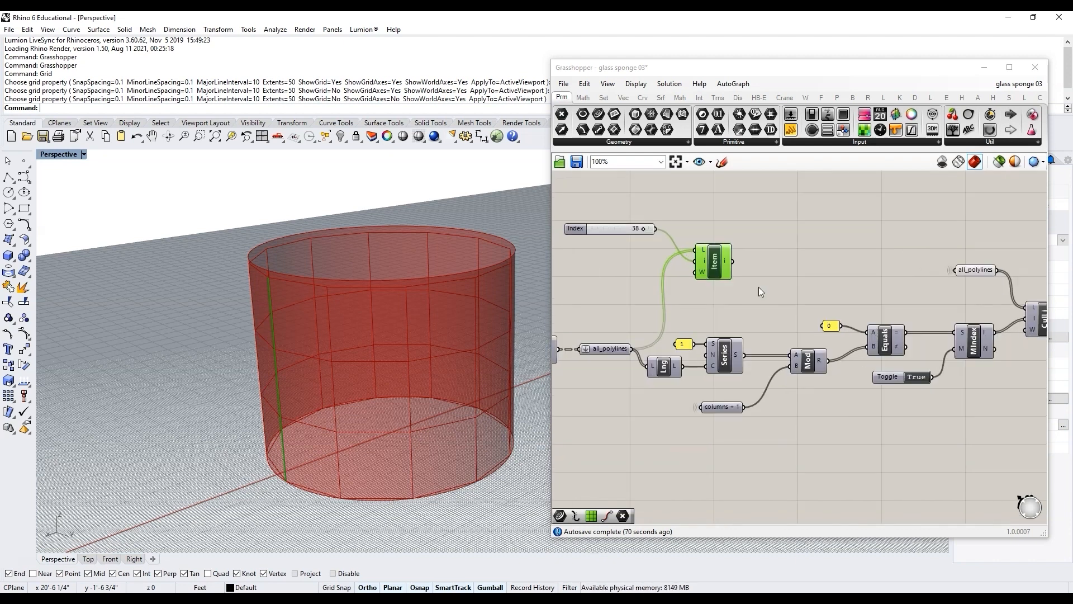
{"action": "left_click_drag", "start_coordinate": [759, 286], "coordinate": [648, 232]}
{"action": "key", "text": "Delete"}
{"action": "scroll", "coordinate": [632, 256], "scroll_direction": "down", "scroll_amount": 3}
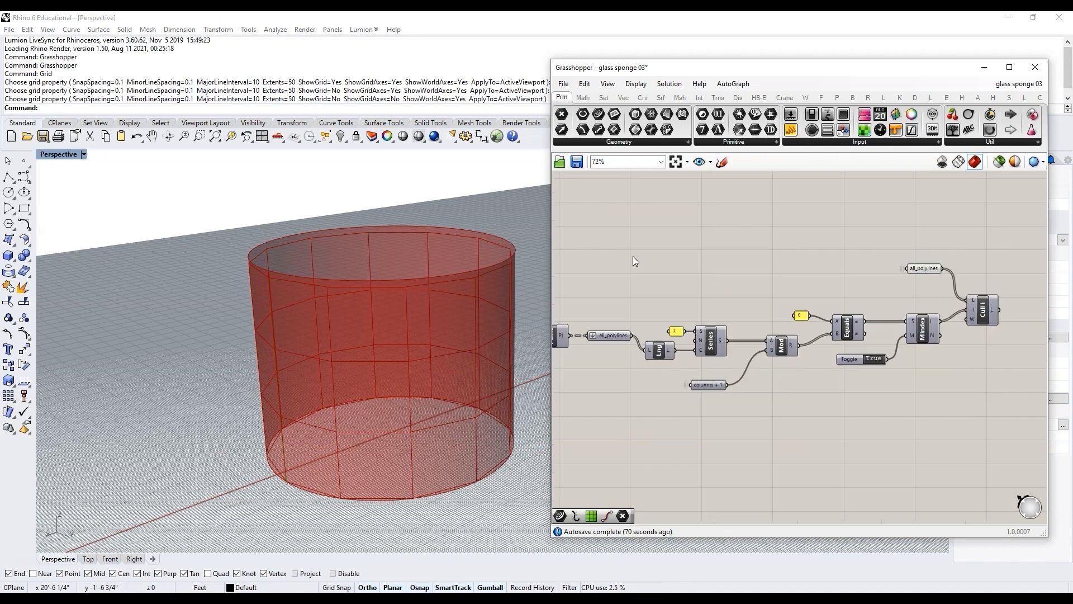
Step: Select the Cull Index component to preview its culled polylines
{"action": "scroll", "coordinate": [926, 290], "scroll_direction": "up", "scroll_amount": 5}
{"action": "left_click", "coordinate": [746, 325]}
{"action": "left_click_drag", "start_coordinate": [636, 222], "coordinate": [675, 212]}
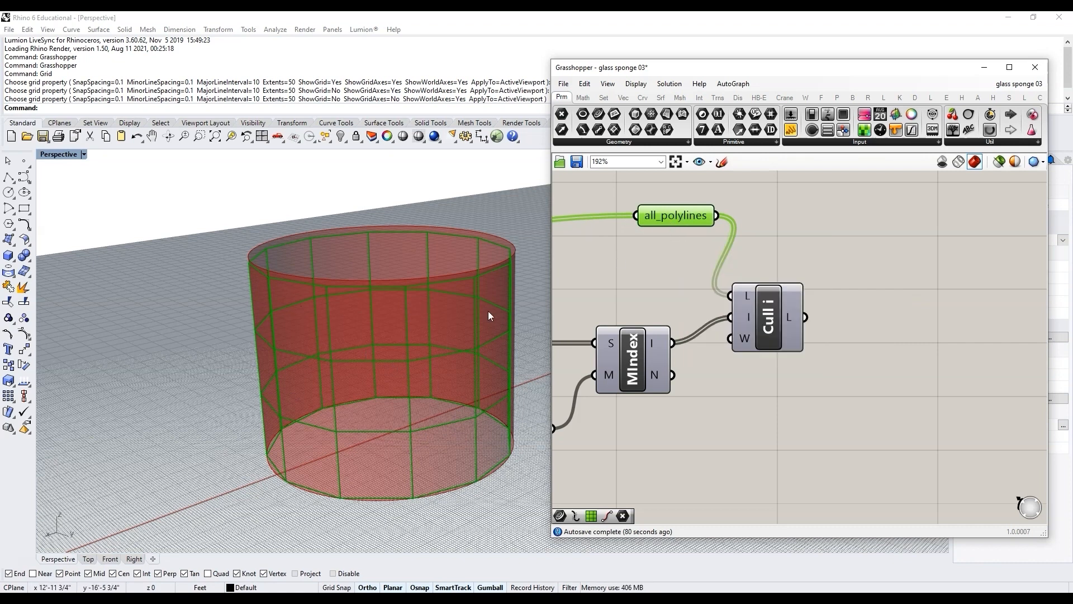
{"action": "left_click", "coordinate": [766, 317]}
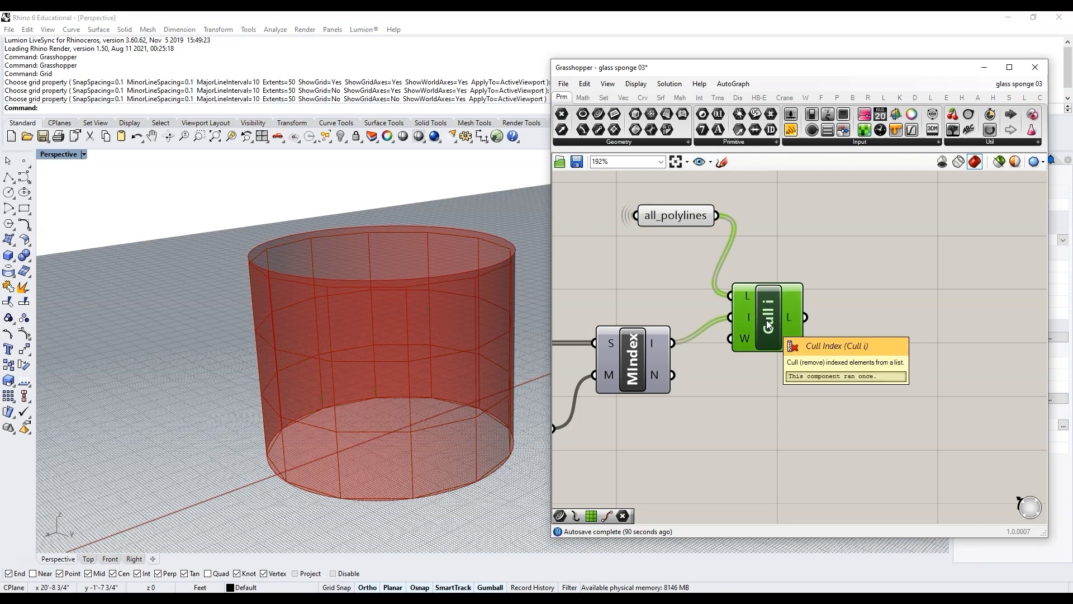
{"action": "scroll", "coordinate": [712, 300], "scroll_direction": "down", "scroll_amount": 2}
{"action": "scroll", "coordinate": [408, 309], "scroll_direction": "down", "scroll_amount": 5}
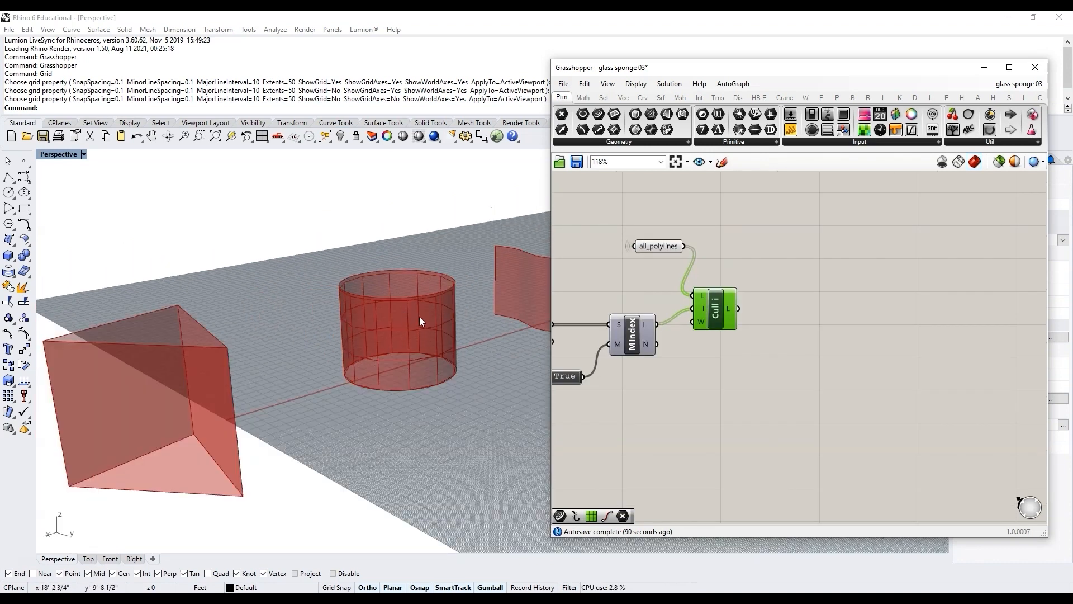
Step: Add a Stream Filter component to the right of Cull Index
{"action": "scroll", "coordinate": [474, 310], "scroll_direction": "down", "scroll_amount": 2}
{"action": "scroll", "coordinate": [474, 310], "scroll_direction": "up", "scroll_amount": 3}
{"action": "double_click", "coordinate": [803, 261]}
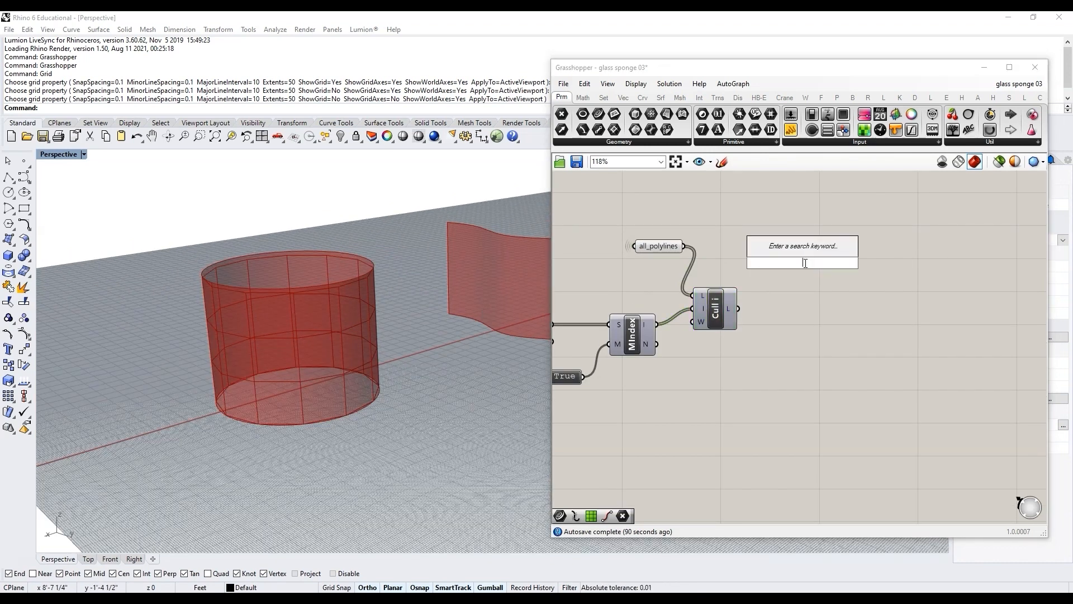
{"action": "type", "text": "stre"}
{"action": "left_click", "coordinate": [800, 226]}
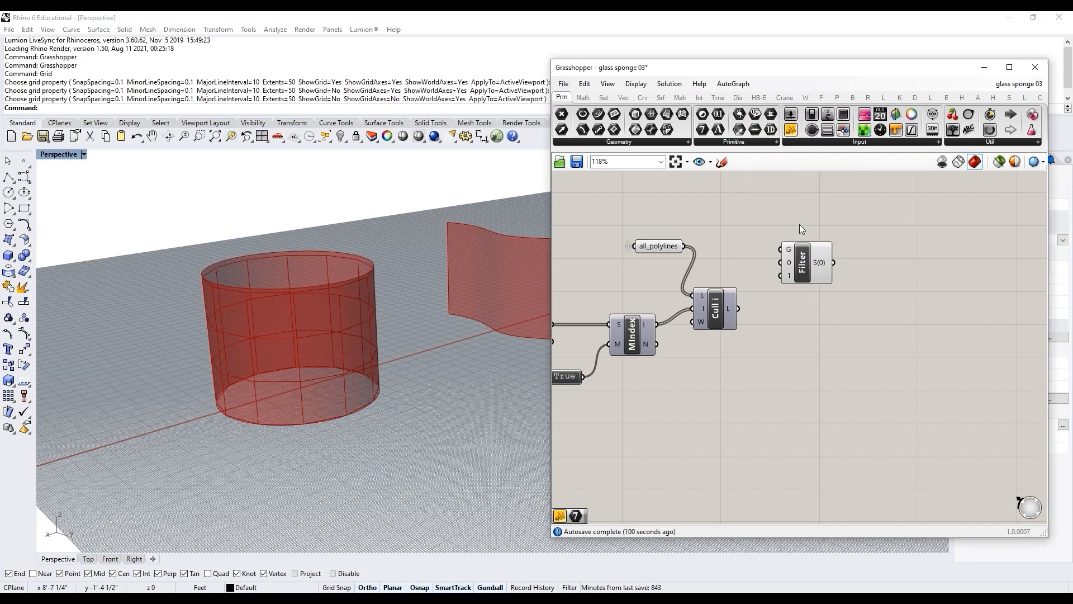
{"action": "left_click_drag", "start_coordinate": [805, 272], "coordinate": [820, 270]}
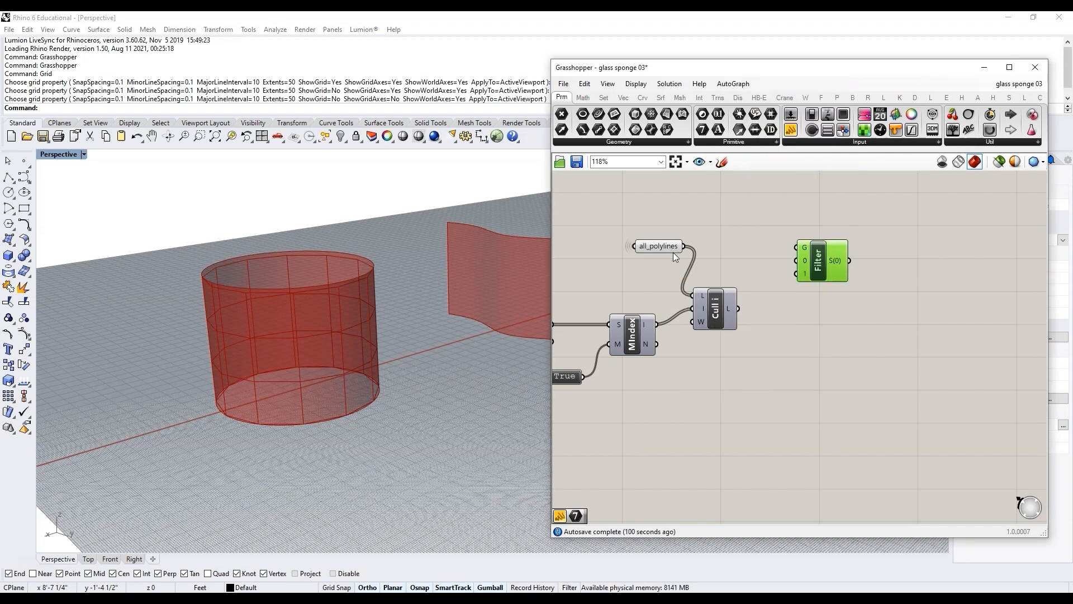
Step: Add a Curve parameter named poly_culledCrossovers and connect the Cull Index output to it
{"action": "double_click", "coordinate": [783, 345]}
{"action": "type", "text": "cur"}
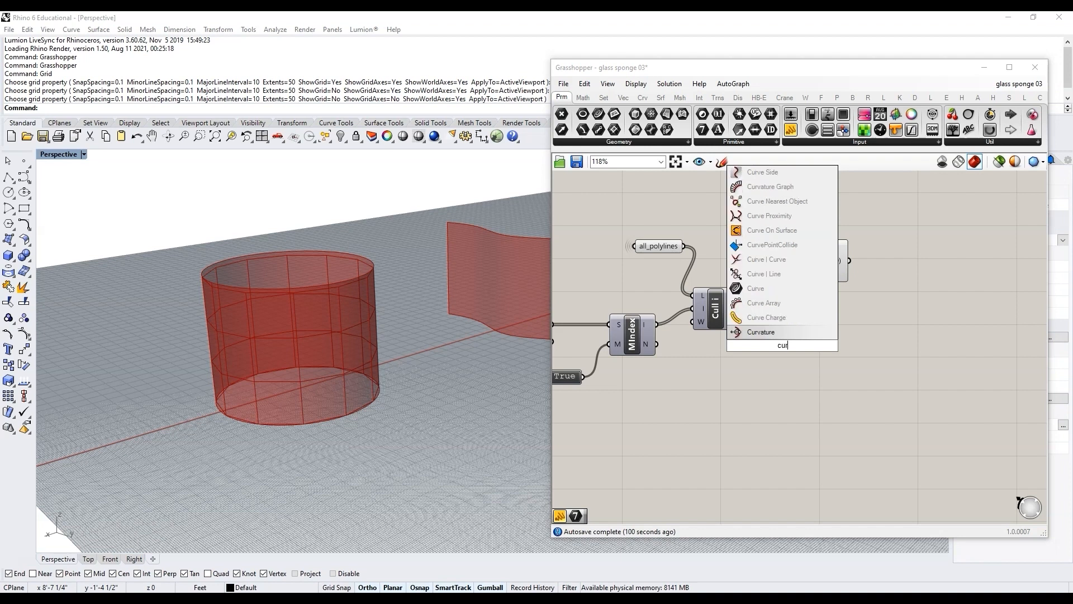
{"action": "left_click", "coordinate": [779, 290]}
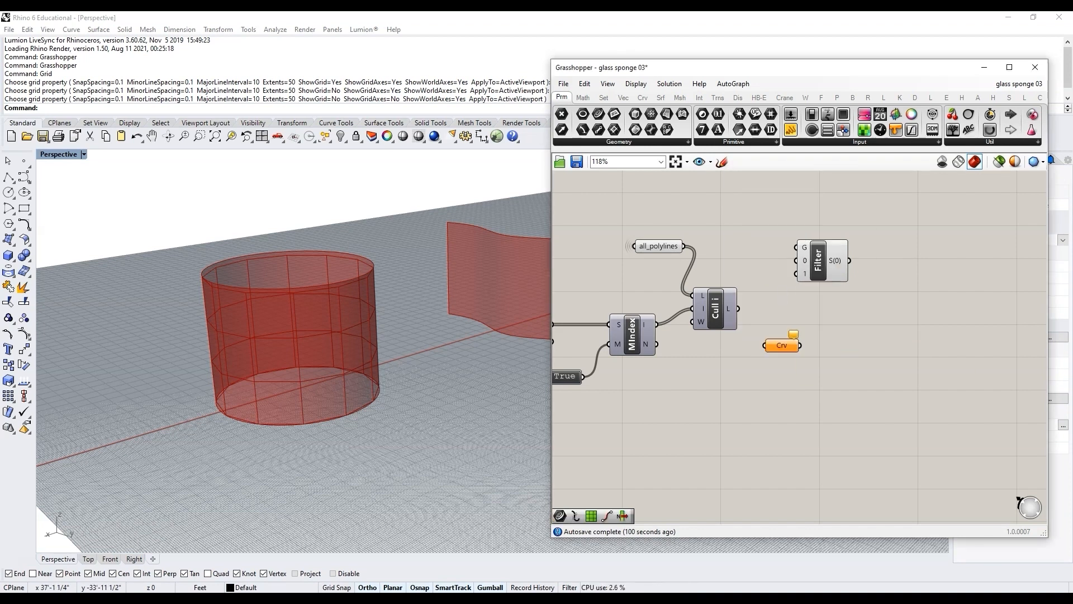
{"action": "right_click", "coordinate": [786, 346]}
{"action": "type", "text": "poly_culledCrossovers"}
{"action": "left_click_drag", "start_coordinate": [740, 309], "coordinate": [745, 345]}
{"action": "left_click_drag", "start_coordinate": [783, 349], "coordinate": [808, 334]}
Step: Copy the all_polylines name and paste it as the name of the second new Curve parameter
{"action": "right_click", "coordinate": [661, 247]}
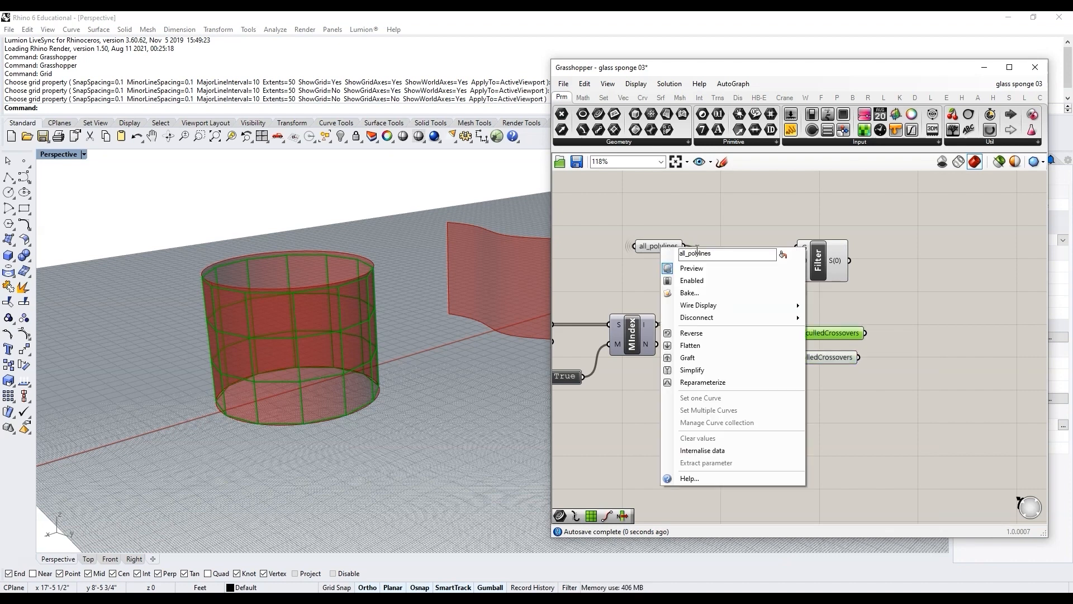
{"action": "key", "text": "ctrl+c"}
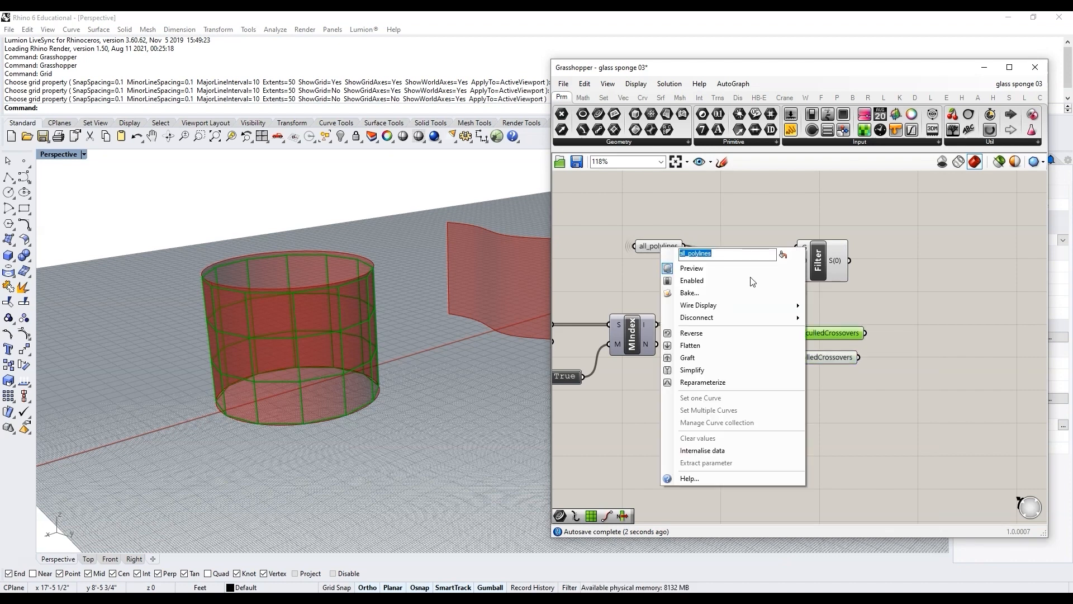
{"action": "left_click", "coordinate": [827, 306]}
{"action": "right_click", "coordinate": [837, 332]}
{"action": "key", "text": "ctrl+v"}
{"action": "left_click", "coordinate": [837, 298]}
{"action": "left_click_drag", "start_coordinate": [920, 338], "coordinate": [830, 383]}
{"action": "left_click_drag", "start_coordinate": [834, 337], "coordinate": [839, 362]}
Step: Connect the Cull Index L output to the Stream Filter's 0 input
{"action": "scroll", "coordinate": [821, 299], "scroll_direction": "up", "scroll_amount": 2}
{"action": "left_click_drag", "start_coordinate": [819, 252], "coordinate": [821, 262]}
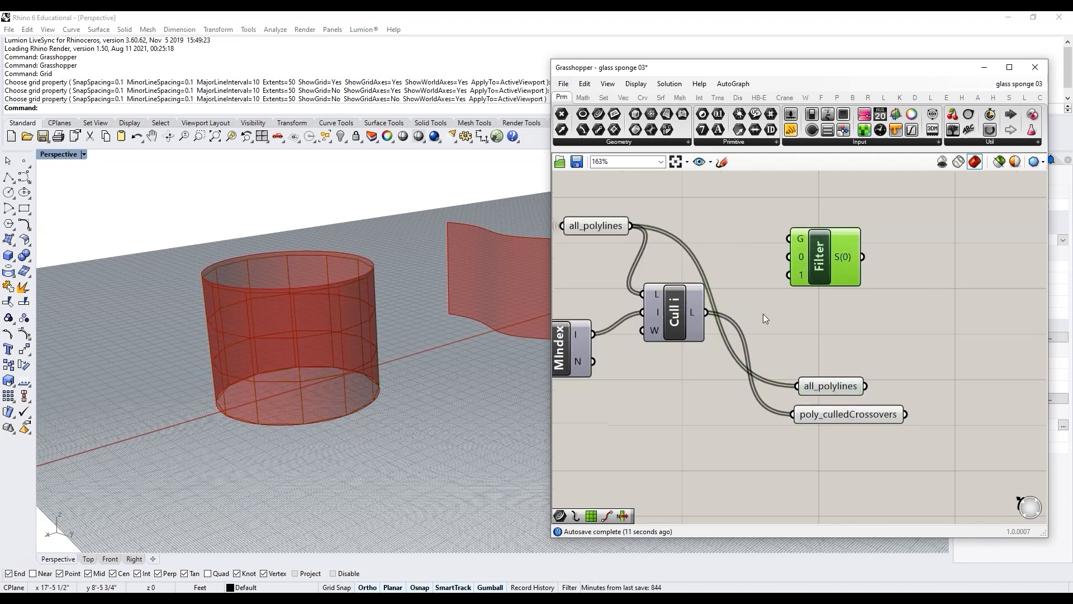
{"action": "scroll", "coordinate": [797, 327], "scroll_direction": "down", "scroll_amount": 2}
{"action": "scroll", "coordinate": [729, 317], "scroll_direction": "up", "scroll_amount": 2}
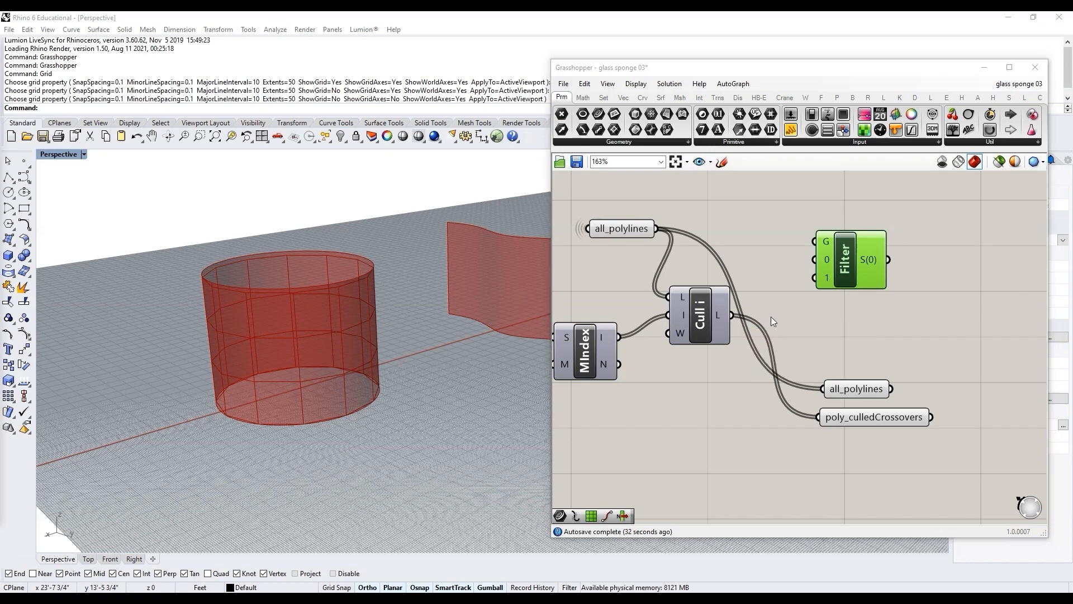
{"action": "left_click_drag", "start_coordinate": [732, 316], "coordinate": [862, 261]}
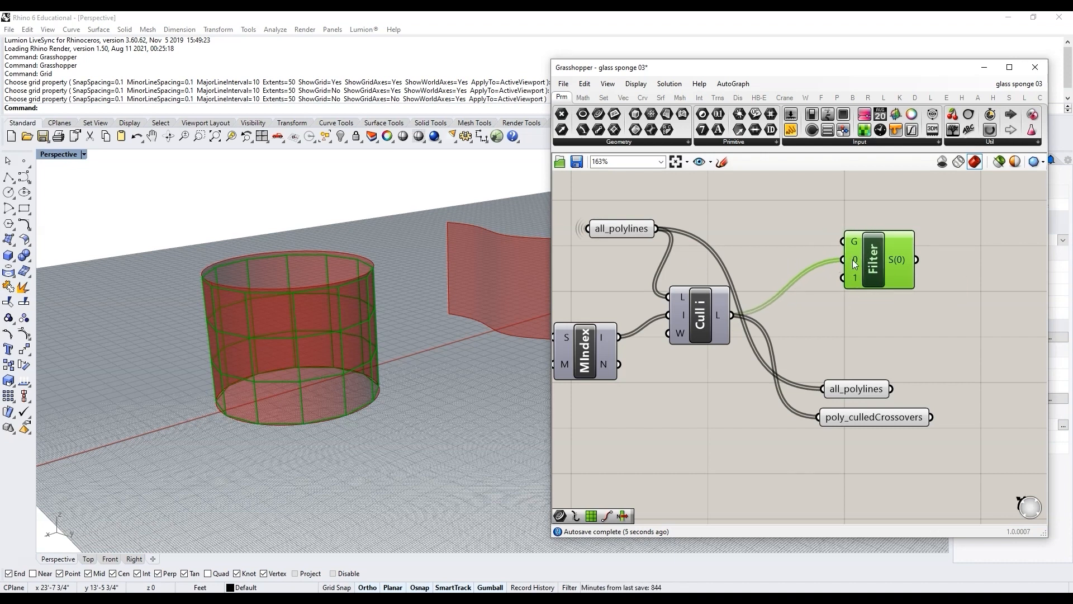
Step: Connect all_polylines to the Stream Filter's 1 input and toggle that parameter's preview
{"action": "left_click", "coordinate": [643, 237]}
{"action": "left_click_drag", "start_coordinate": [656, 229], "coordinate": [831, 279]}
{"action": "middle_click", "coordinate": [634, 239]}
{"action": "left_click", "coordinate": [665, 203]}
Step: Turn off the preview of the all_polylines output parameter
{"action": "left_click_drag", "start_coordinate": [943, 435], "coordinate": [831, 370]}
{"action": "middle_click", "coordinate": [833, 390]}
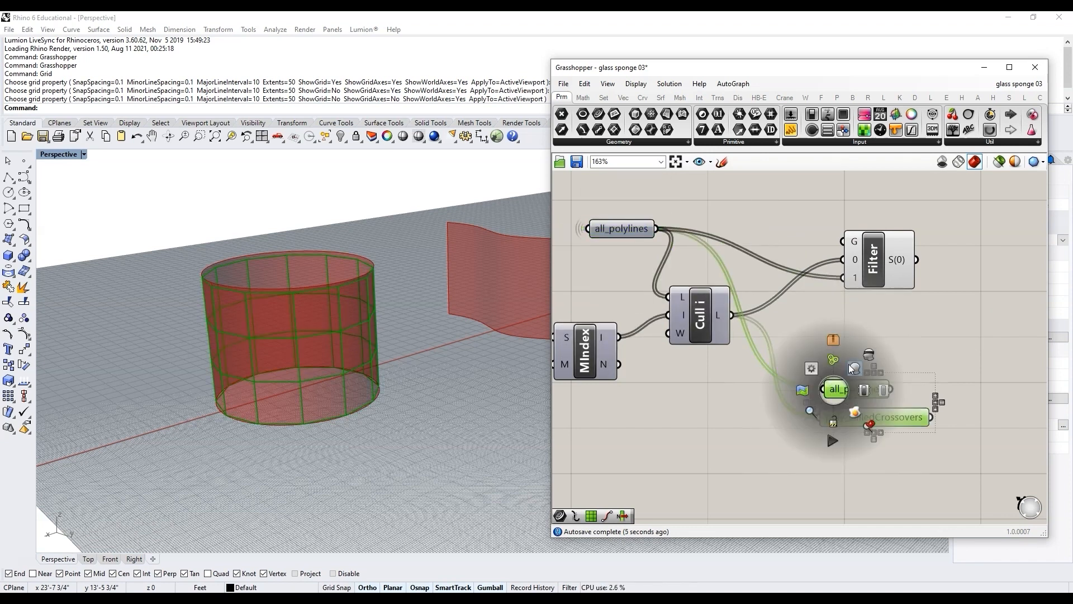
{"action": "left_click", "coordinate": [868, 358]}
Step: Bring a copy of the wrap Boolean parameter beside the Stream Filter and connect it to the Filter's G input
{"action": "scroll", "coordinate": [783, 302], "scroll_direction": "down", "scroll_amount": 6}
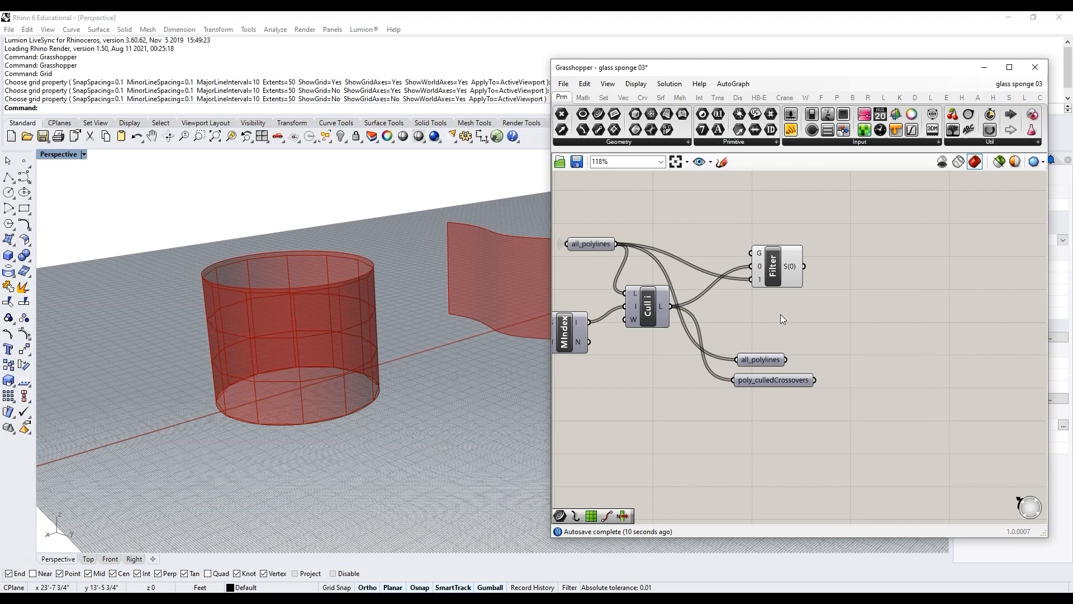
{"action": "scroll", "coordinate": [780, 313], "scroll_direction": "down", "scroll_amount": 5}
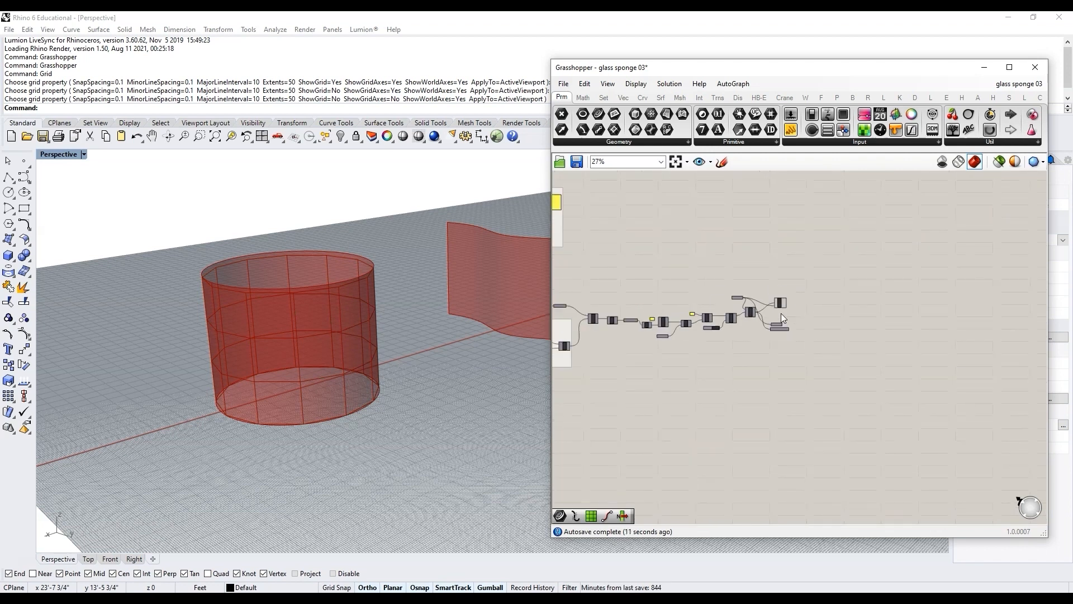
{"action": "scroll", "coordinate": [626, 336], "scroll_direction": "up", "scroll_amount": 10}
{"action": "left_click", "coordinate": [629, 347]}
{"action": "left_click_drag", "start_coordinate": [629, 346], "coordinate": [745, 348], "text": "alt"}
{"action": "left_click_drag", "start_coordinate": [647, 334], "coordinate": [730, 357]}
{"action": "left_click", "coordinate": [764, 364]}
{"action": "scroll", "coordinate": [636, 359], "scroll_direction": "down", "scroll_amount": 4}
{"action": "scroll", "coordinate": [635, 375], "scroll_direction": "down", "scroll_amount": 6}
{"action": "scroll", "coordinate": [809, 371], "scroll_direction": "up", "scroll_amount": 8}
{"action": "left_click", "coordinate": [741, 363]}
{"action": "scroll", "coordinate": [745, 366], "scroll_direction": "up", "scroll_amount": 3}
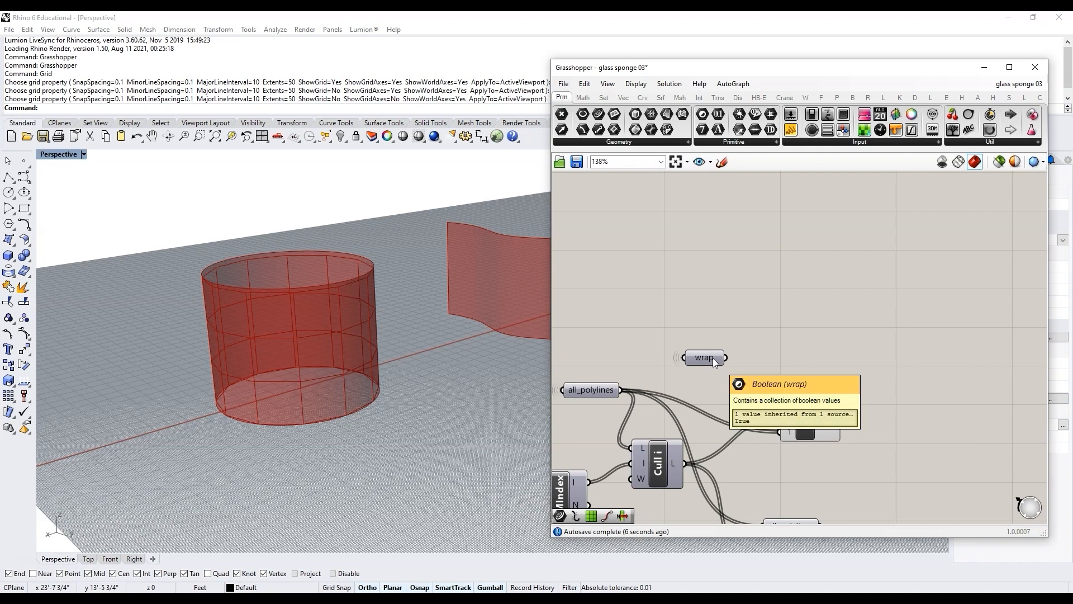
{"action": "left_click_drag", "start_coordinate": [726, 358], "coordinate": [768, 395]}
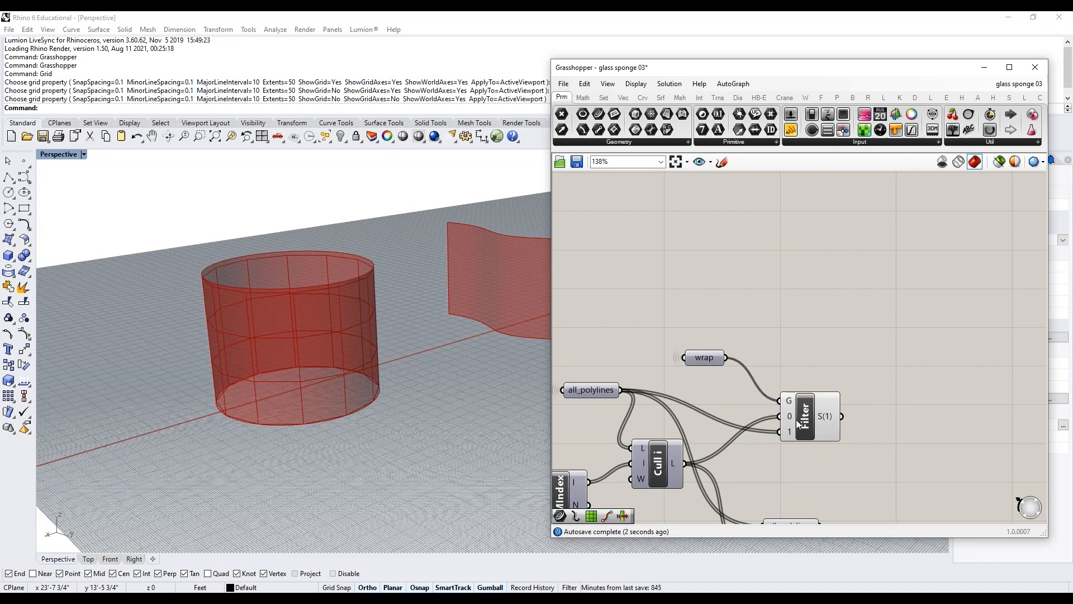
{"action": "mouse_move", "coordinate": [706, 357]}
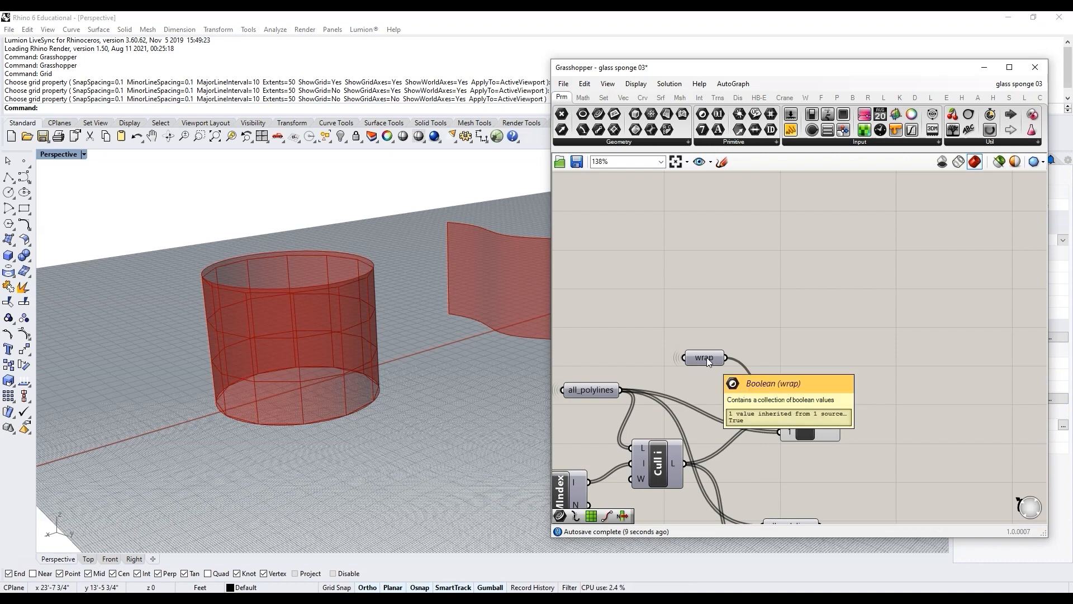
{"action": "left_click", "coordinate": [598, 390]}
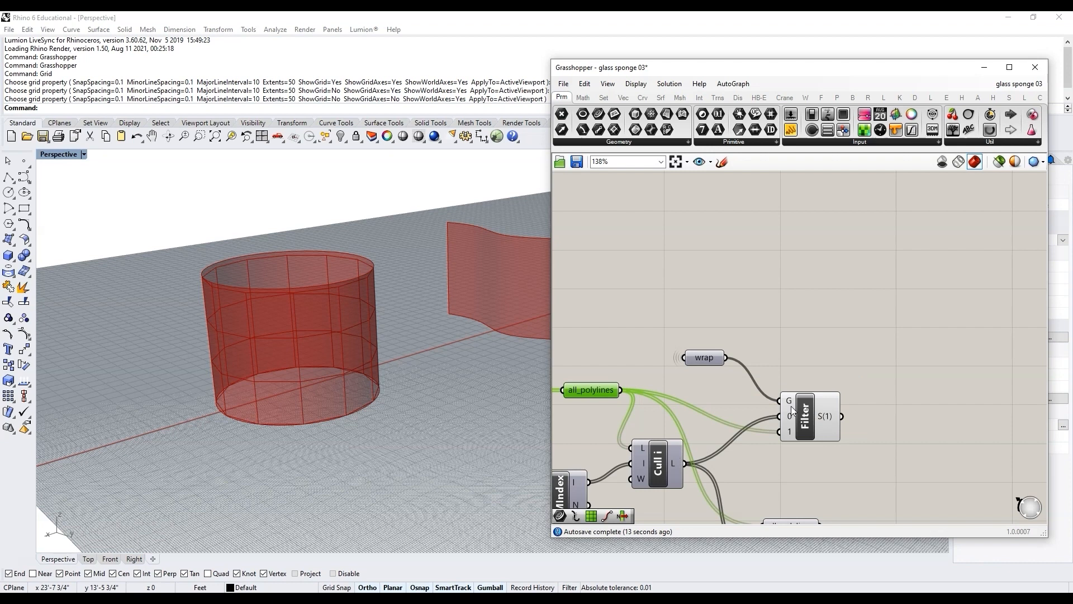
{"action": "mouse_move", "coordinate": [708, 360]}
{"action": "left_click", "coordinate": [667, 470]}
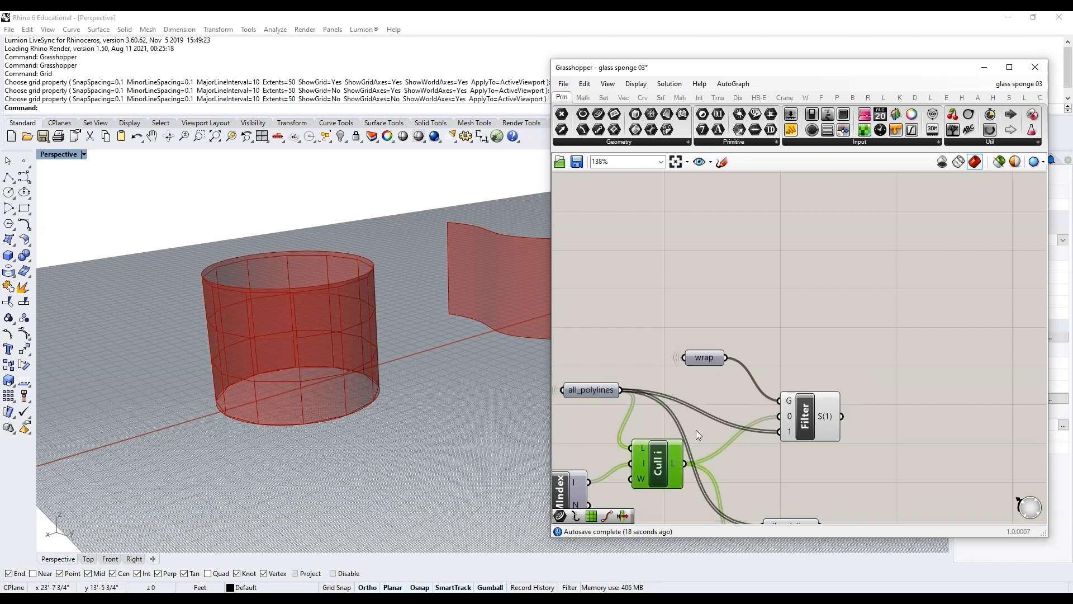
{"action": "scroll", "coordinate": [850, 370], "scroll_direction": "up", "scroll_amount": 2}
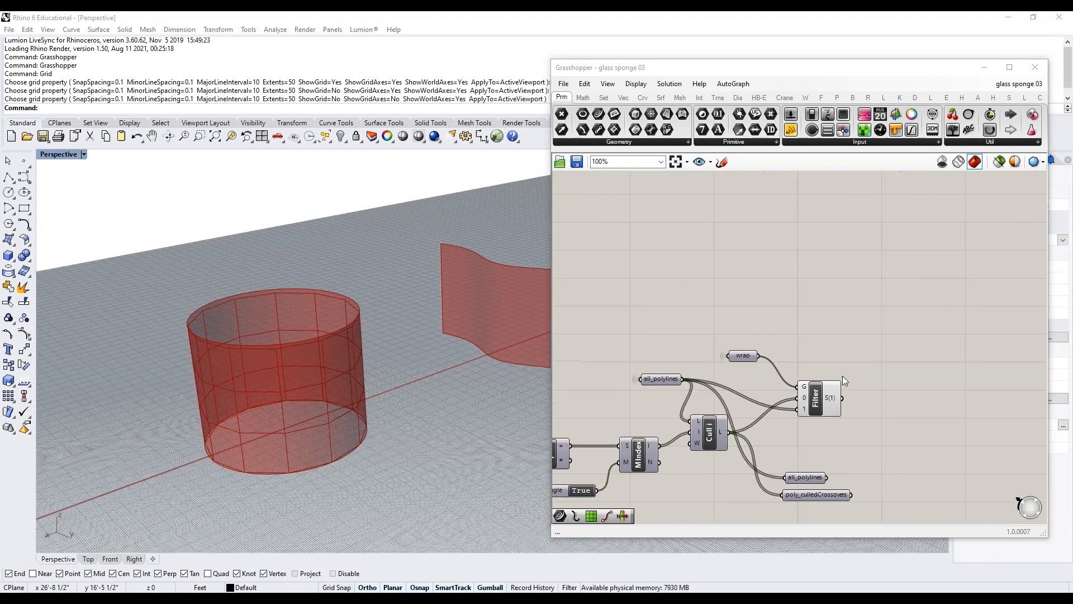
{"action": "scroll", "coordinate": [686, 371], "scroll_direction": "down", "scroll_amount": 3}
{"action": "scroll", "coordinate": [763, 397], "scroll_direction": "up", "scroll_amount": 6}
{"action": "right_click_drag", "start_coordinate": [736, 398], "coordinate": [653, 391]}
{"action": "scroll", "coordinate": [653, 391], "scroll_direction": "down", "scroll_amount": 2}
{"action": "left_click", "coordinate": [701, 379]}
{"action": "right_click_drag", "start_coordinate": [776, 374], "coordinate": [752, 377]}
{"action": "scroll", "coordinate": [752, 377], "scroll_direction": "up", "scroll_amount": 1}
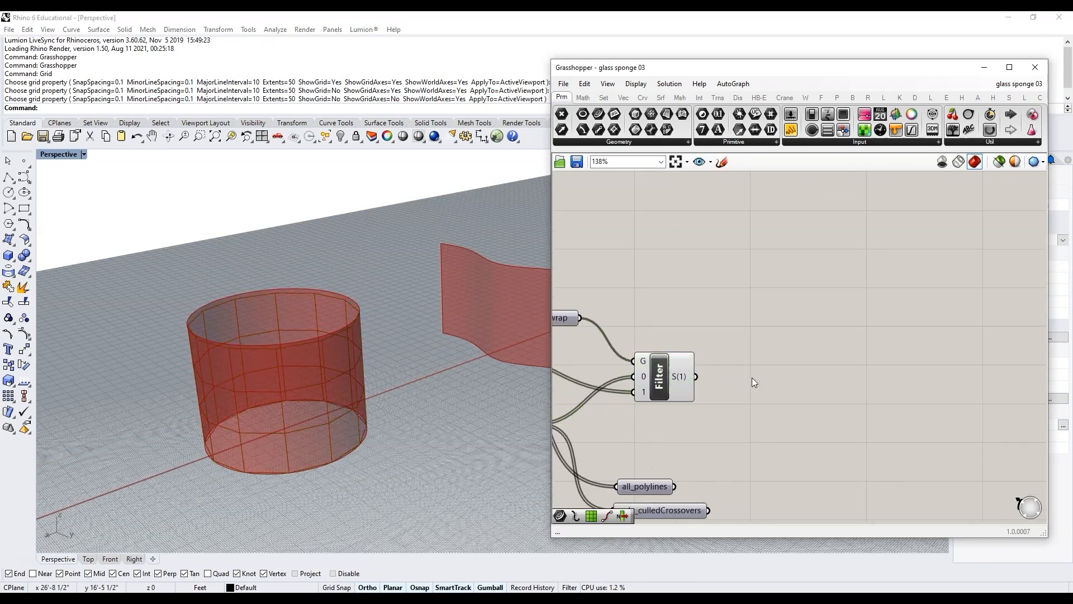
Step: Add a Curve parameter named polylines_dependent and connect the Stream Filter's output to it
{"action": "double_click", "coordinate": [752, 377]}
{"action": "type", "text": "p"}
{"action": "key", "text": "BackSpace"}
{"action": "type", "text": "cur"}
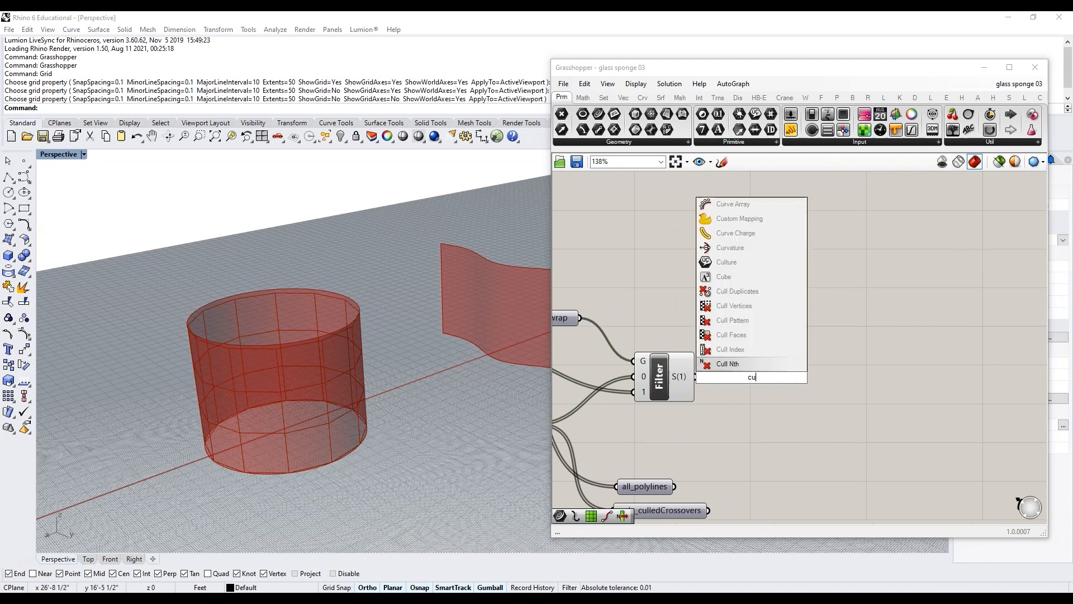
{"action": "left_click", "coordinate": [729, 320]}
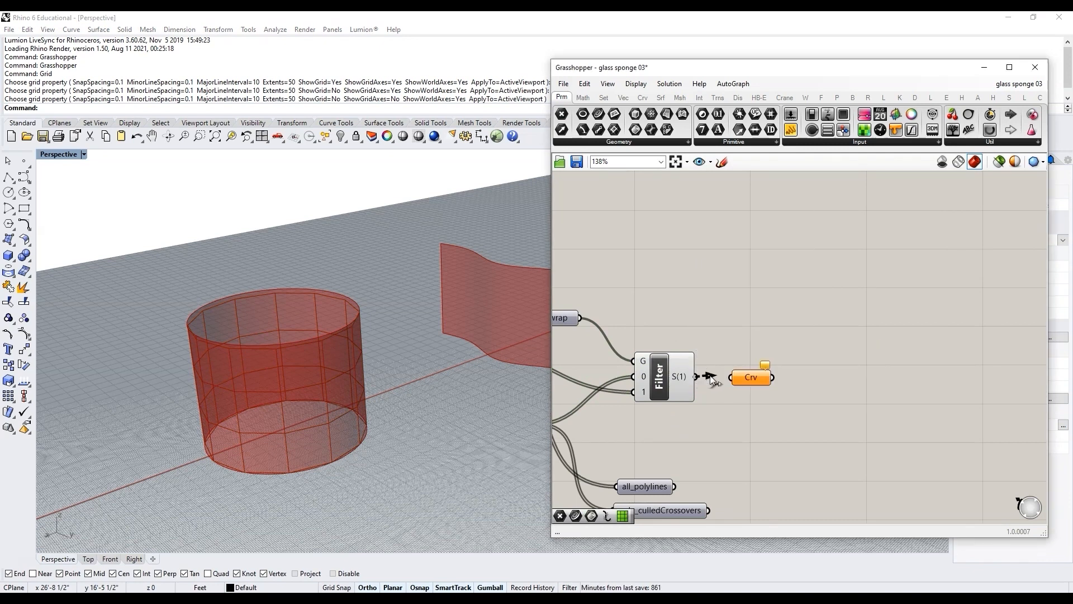
{"action": "left_click_drag", "start_coordinate": [710, 379], "coordinate": [731, 377]}
{"action": "right_click", "coordinate": [744, 377]}
{"action": "type", "text": "polylines_dependent"}
{"action": "key", "text": "Return"}
{"action": "left_click_drag", "start_coordinate": [767, 369], "coordinate": [787, 378]}
Step: Delete the extra all_polylines output parameter below the Cull Index
{"action": "scroll", "coordinate": [827, 387], "scroll_direction": "down", "scroll_amount": 2}
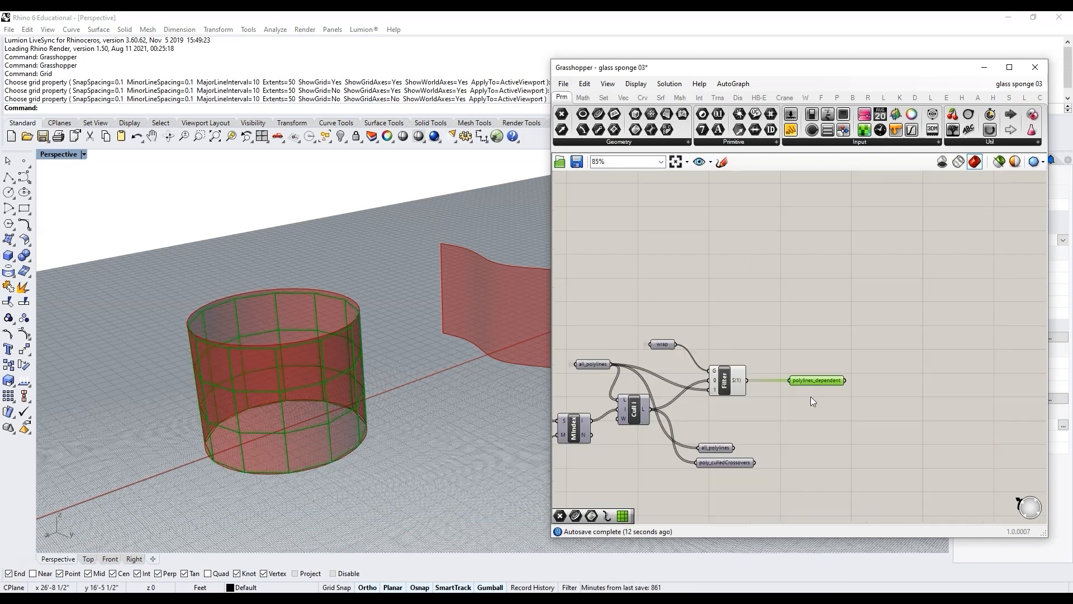
{"action": "scroll", "coordinate": [754, 403], "scroll_direction": "up", "scroll_amount": 3}
{"action": "left_click", "coordinate": [717, 371]}
{"action": "middle_click", "coordinate": [716, 372]}
{"action": "left_click", "coordinate": [750, 349]}
{"action": "scroll", "coordinate": [784, 327], "scroll_direction": "down", "scroll_amount": 3}
{"action": "scroll", "coordinate": [770, 413], "scroll_direction": "up", "scroll_amount": 1}
{"action": "scroll", "coordinate": [770, 412], "scroll_direction": "up", "scroll_amount": 2}
{"action": "left_click_drag", "start_coordinate": [723, 414], "coordinate": [737, 383]}
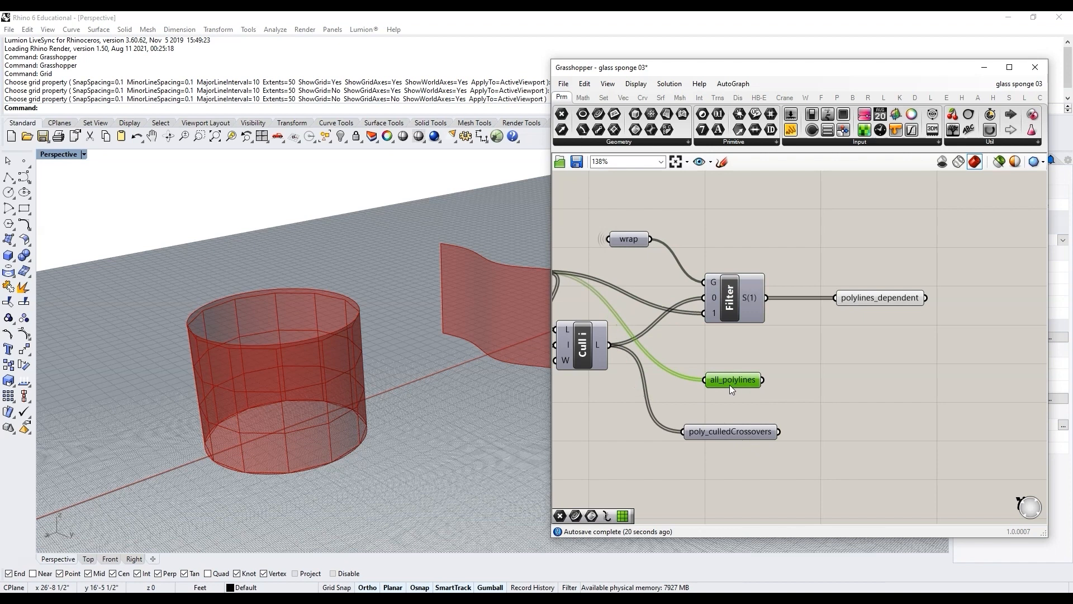
{"action": "key", "text": "Delete"}
Step: Move poly_culledCrossovers under polylines_dependent and place a copy of the wrap parameter beside them
{"action": "scroll", "coordinate": [702, 422], "scroll_direction": "down", "scroll_amount": 2}
{"action": "scroll", "coordinate": [702, 422], "scroll_direction": "up", "scroll_amount": 1}
{"action": "left_click_drag", "start_coordinate": [707, 421], "coordinate": [833, 354]}
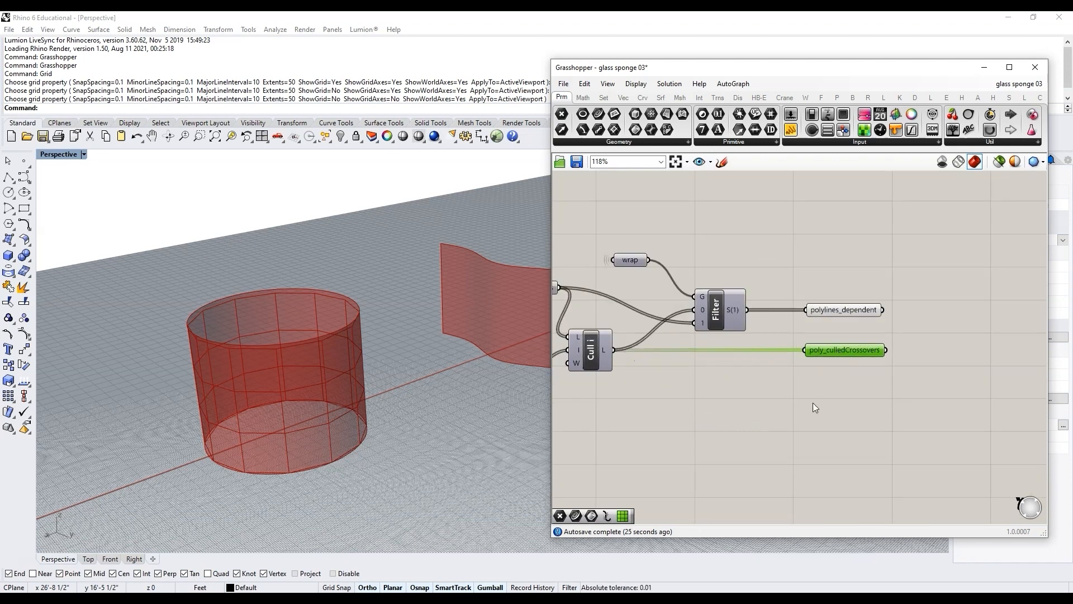
{"action": "scroll", "coordinate": [880, 368], "scroll_direction": "down", "scroll_amount": 2}
{"action": "scroll", "coordinate": [819, 320], "scroll_direction": "up", "scroll_amount": 2}
{"action": "left_click", "coordinate": [666, 291]}
{"action": "left_click_drag", "start_coordinate": [666, 290], "coordinate": [892, 293]}
{"action": "right_click", "coordinate": [895, 294]}
{"action": "mouse_move", "coordinate": [922, 327]}
{"action": "left_click", "coordinate": [880, 330]}
Step: Duplicate the Member Index component with its toggle, set the new toggle to False and connect it to the Equals output
{"action": "scroll", "coordinate": [879, 313], "scroll_direction": "down", "scroll_amount": 3}
{"action": "scroll", "coordinate": [875, 326], "scroll_direction": "up", "scroll_amount": 2}
{"action": "scroll", "coordinate": [899, 327], "scroll_direction": "down", "scroll_amount": 2}
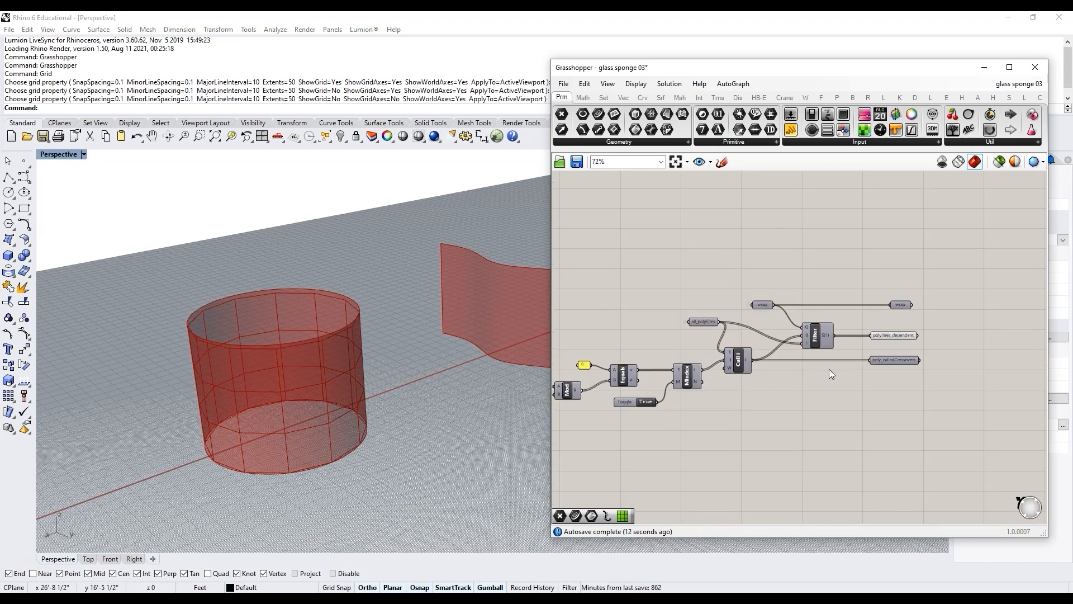
{"action": "scroll", "coordinate": [712, 384], "scroll_direction": "up", "scroll_amount": 3}
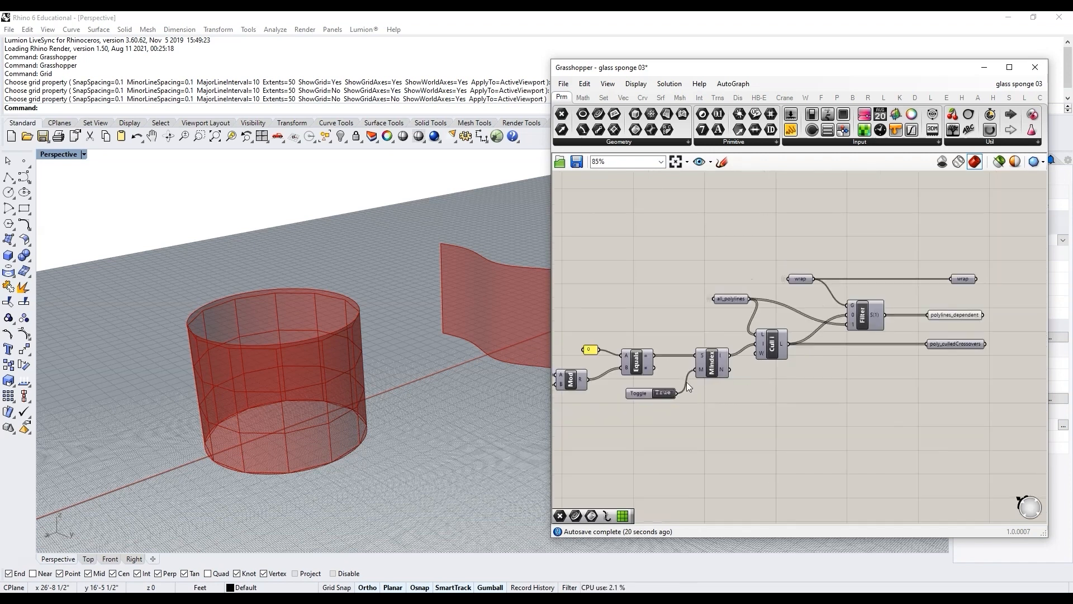
{"action": "scroll", "coordinate": [693, 373], "scroll_direction": "up", "scroll_amount": 3}
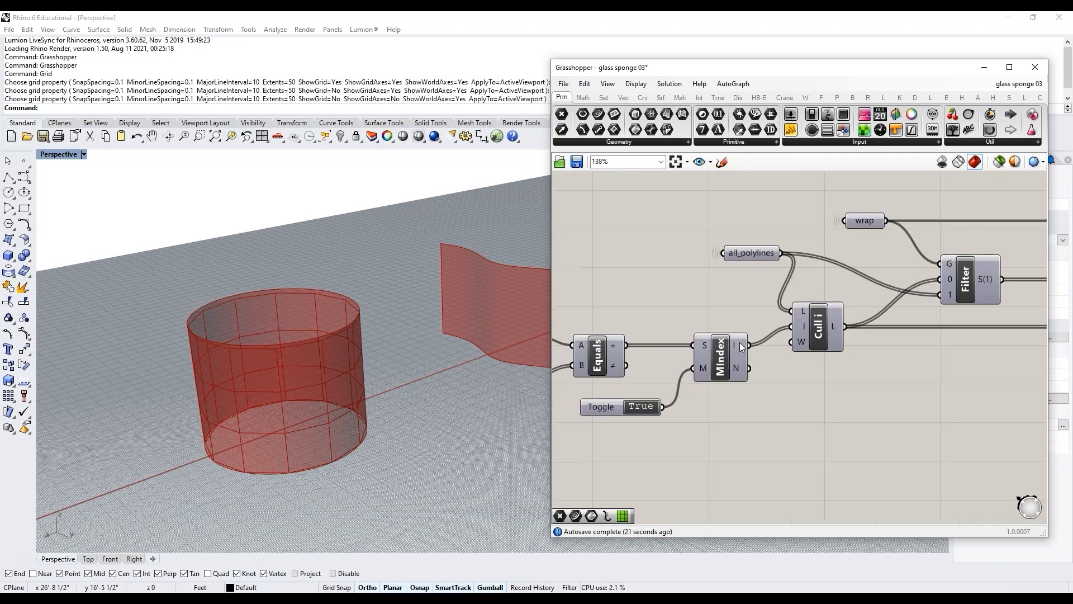
{"action": "left_click_drag", "start_coordinate": [720, 377], "coordinate": [723, 362]}
{"action": "left_click_drag", "start_coordinate": [736, 430], "coordinate": [719, 441], "text": "alt"}
{"action": "right_click_drag", "start_coordinate": [800, 416], "coordinate": [834, 404]}
{"action": "left_click_drag", "start_coordinate": [642, 399], "coordinate": [638, 450], "text": "alt"}
{"action": "left_click", "coordinate": [702, 452]}
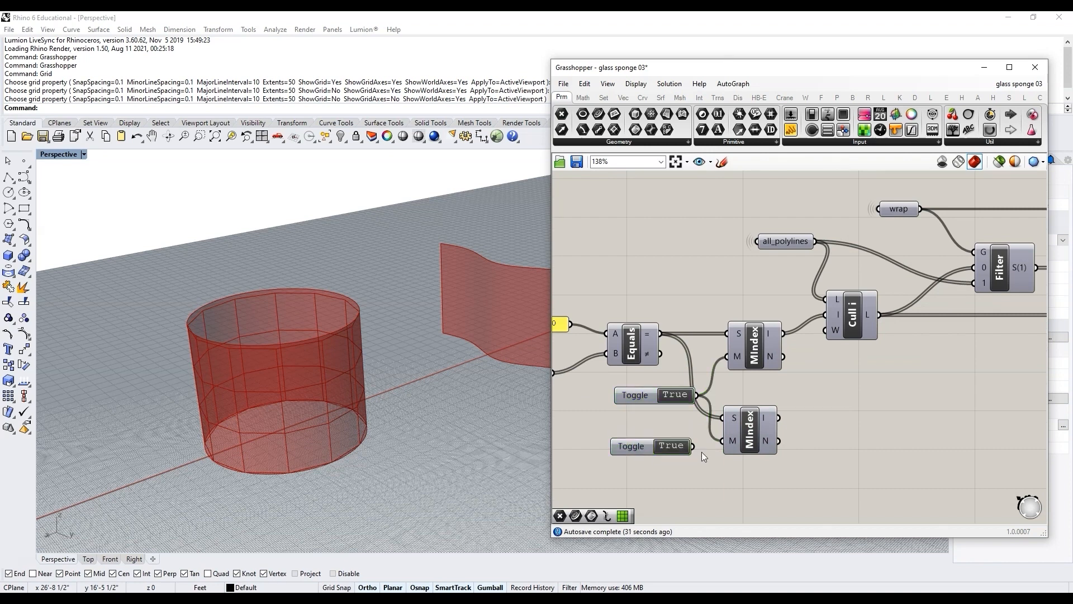
{"action": "left_click", "coordinate": [668, 446]}
{"action": "left_click_drag", "start_coordinate": [618, 451], "coordinate": [630, 445]}
{"action": "left_click_drag", "start_coordinate": [745, 435], "coordinate": [752, 434]}
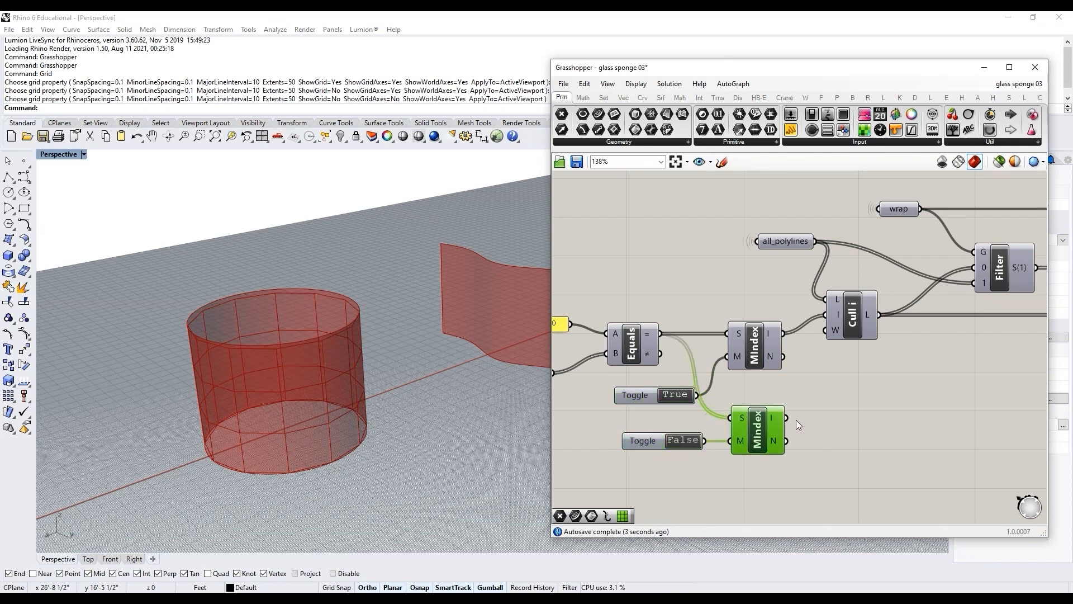
Step: Add an Integer parameter named indices_to_keep and connect the second Member Index's I output to it
{"action": "mouse_move", "coordinate": [780, 420]}
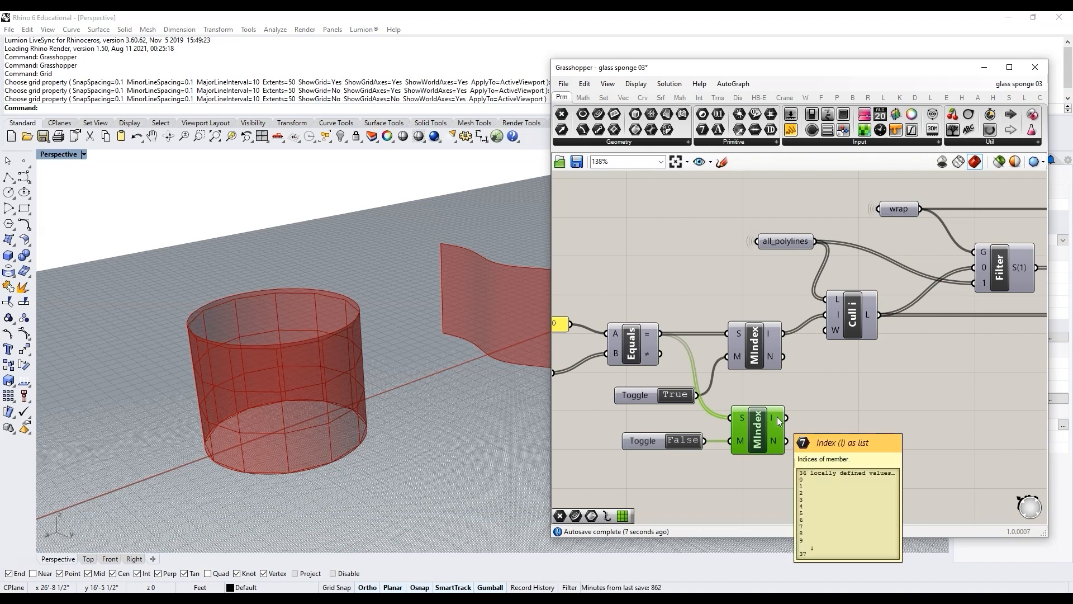
{"action": "scroll", "coordinate": [783, 416], "scroll_direction": "up", "scroll_amount": 1}
{"action": "double_click", "coordinate": [796, 407]}
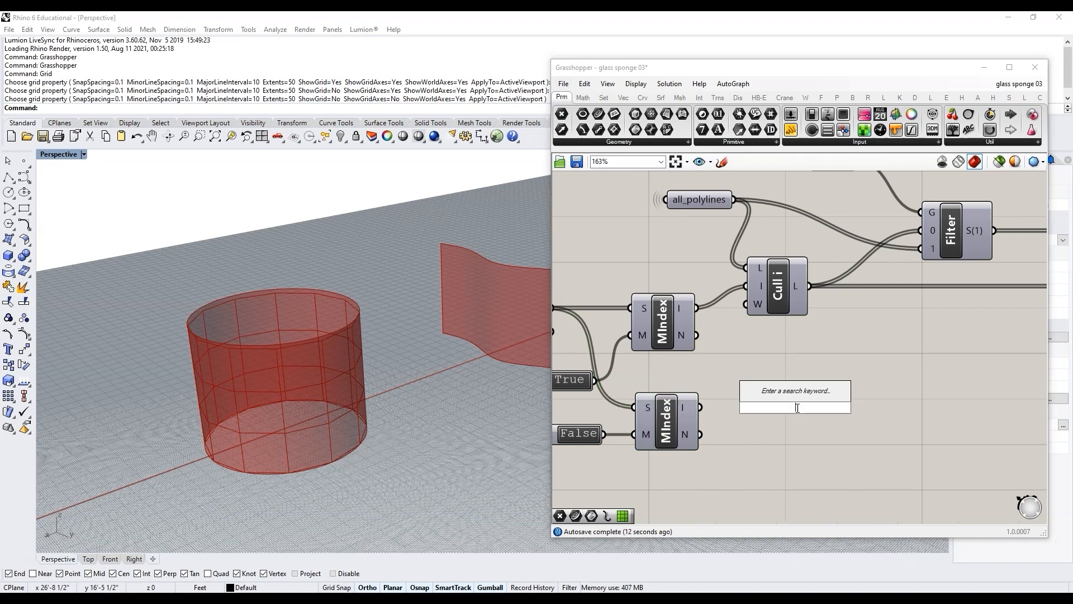
{"action": "type", "text": "int"}
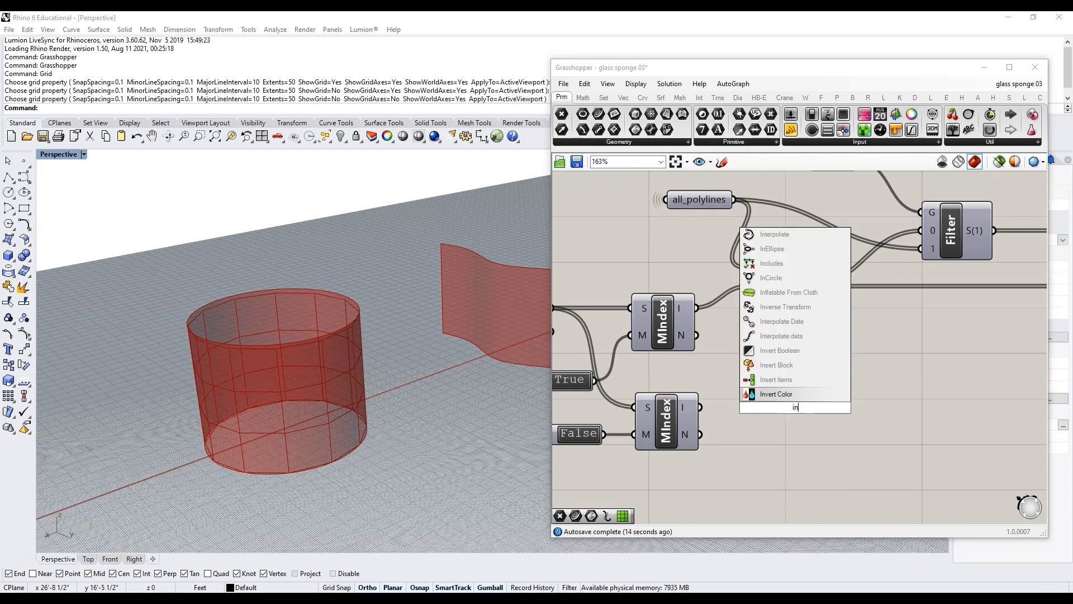
{"action": "left_click", "coordinate": [801, 395]}
{"action": "left_click_drag", "start_coordinate": [701, 408], "coordinate": [772, 407]}
{"action": "right_click", "coordinate": [787, 407]}
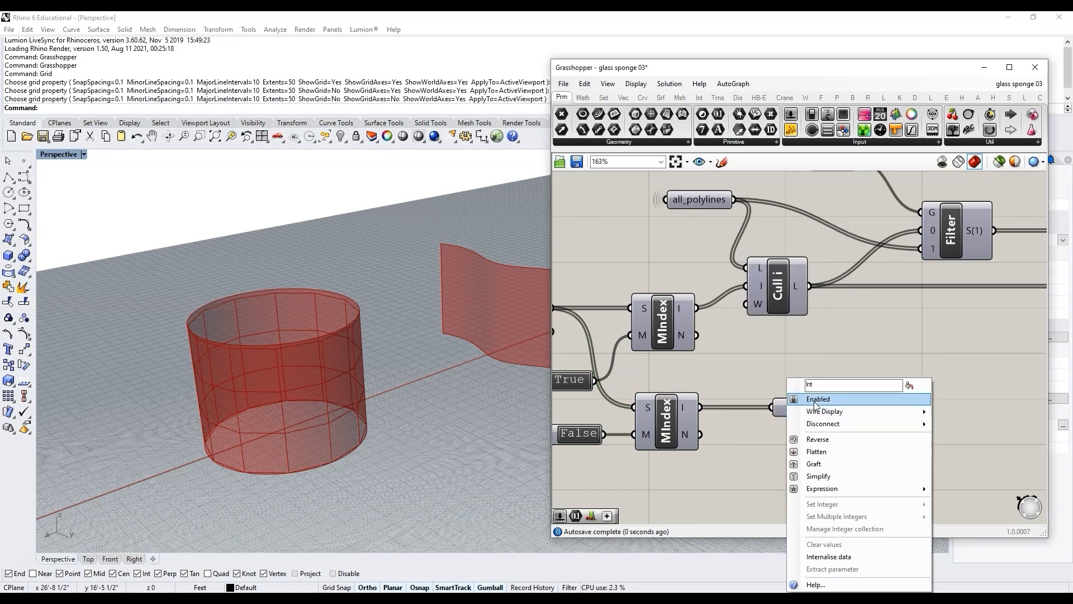
{"action": "type", "text": "indi"}
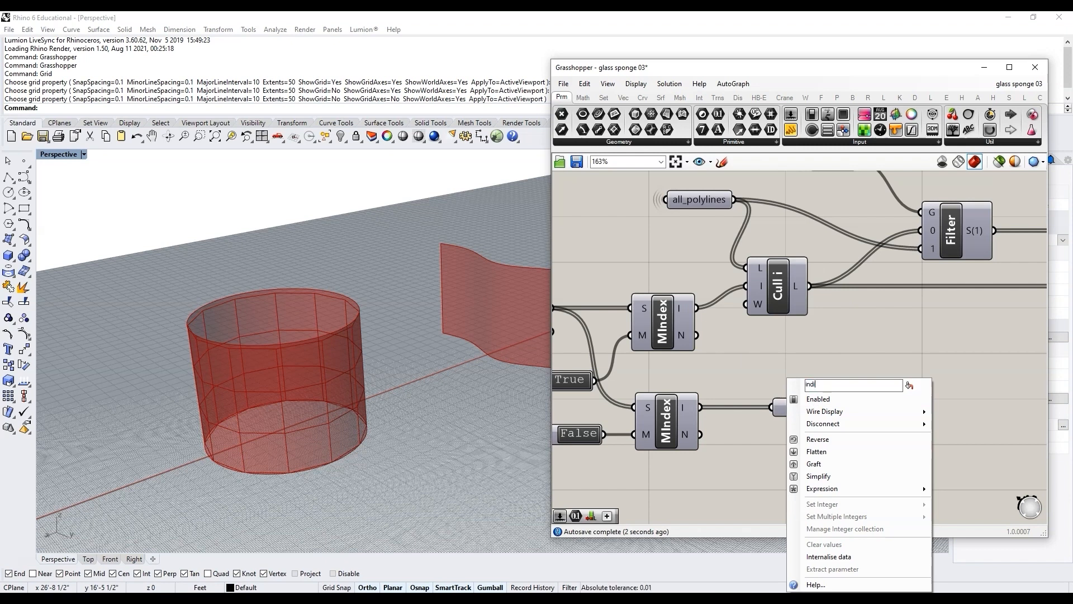
{"action": "type", "text": "ces_to_keep"}
{"action": "key", "text": "Return"}
Step: Browse the definition upstream to locate the components producing the organized points
{"action": "scroll", "coordinate": [738, 404], "scroll_direction": "down", "scroll_amount": 3}
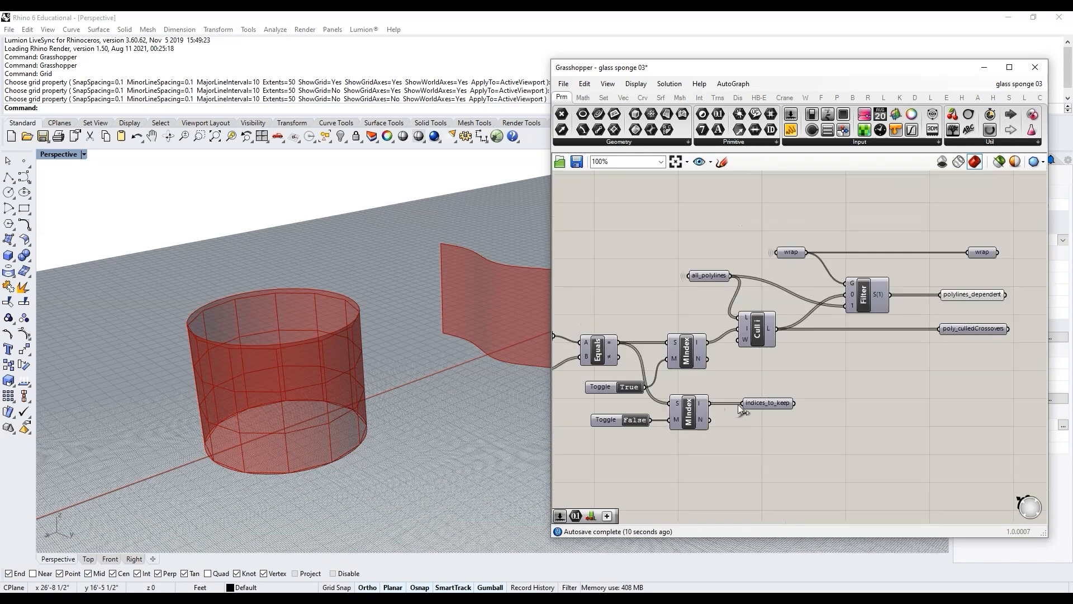
{"action": "scroll", "coordinate": [897, 384], "scroll_direction": "down", "scroll_amount": 8}
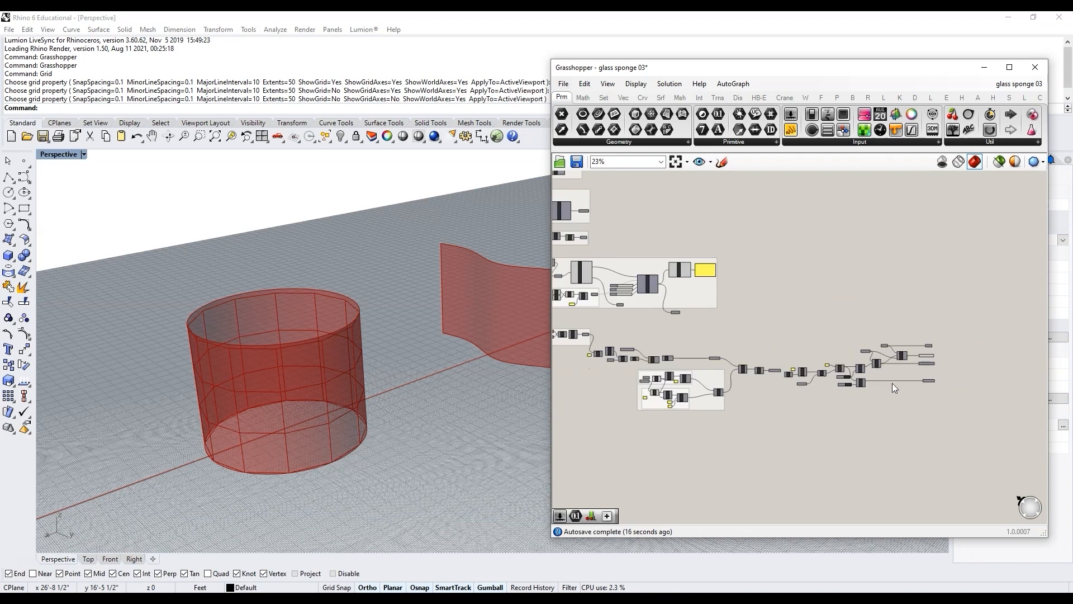
{"action": "scroll", "coordinate": [690, 367], "scroll_direction": "up", "scroll_amount": 6}
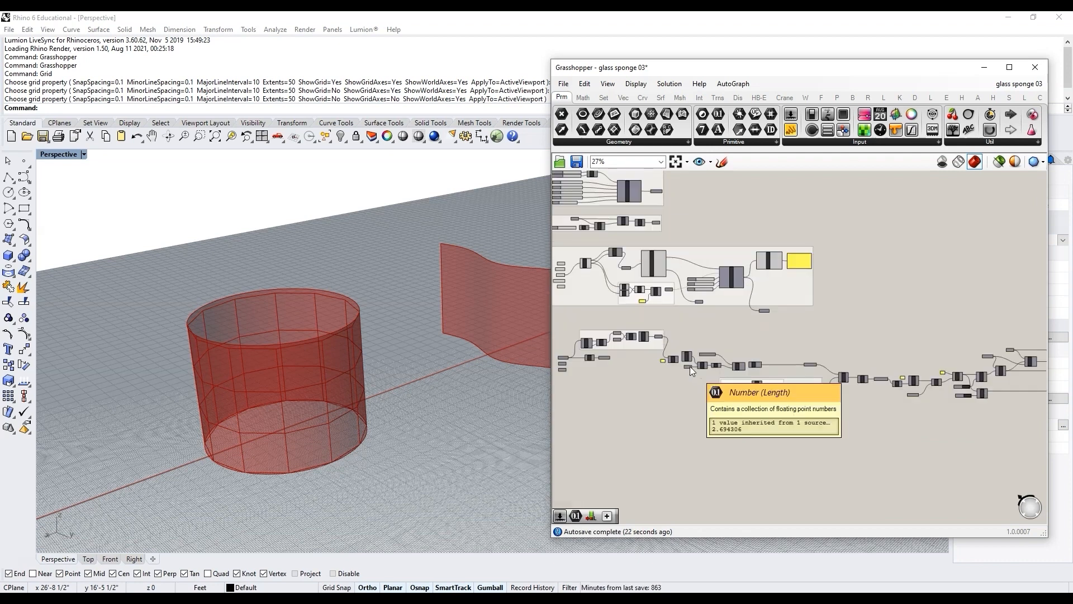
{"action": "scroll", "coordinate": [660, 367], "scroll_direction": "up", "scroll_amount": 5}
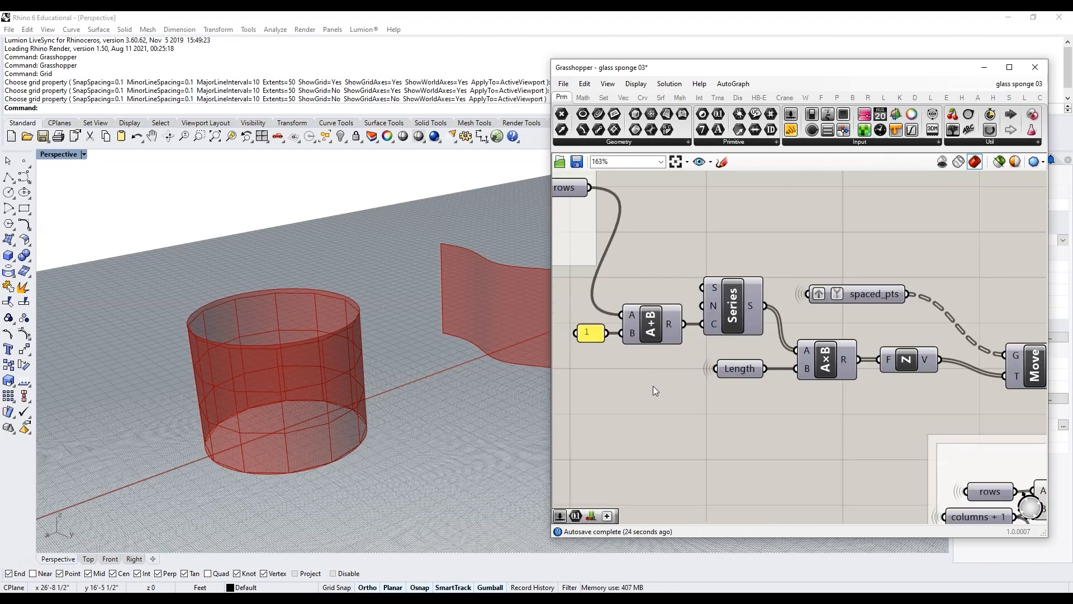
{"action": "scroll", "coordinate": [652, 387], "scroll_direction": "down", "scroll_amount": 4}
{"action": "scroll", "coordinate": [867, 390], "scroll_direction": "down", "scroll_amount": 2}
{"action": "scroll", "coordinate": [866, 391], "scroll_direction": "down", "scroll_amount": 1}
{"action": "scroll", "coordinate": [994, 384], "scroll_direction": "up", "scroll_amount": 3}
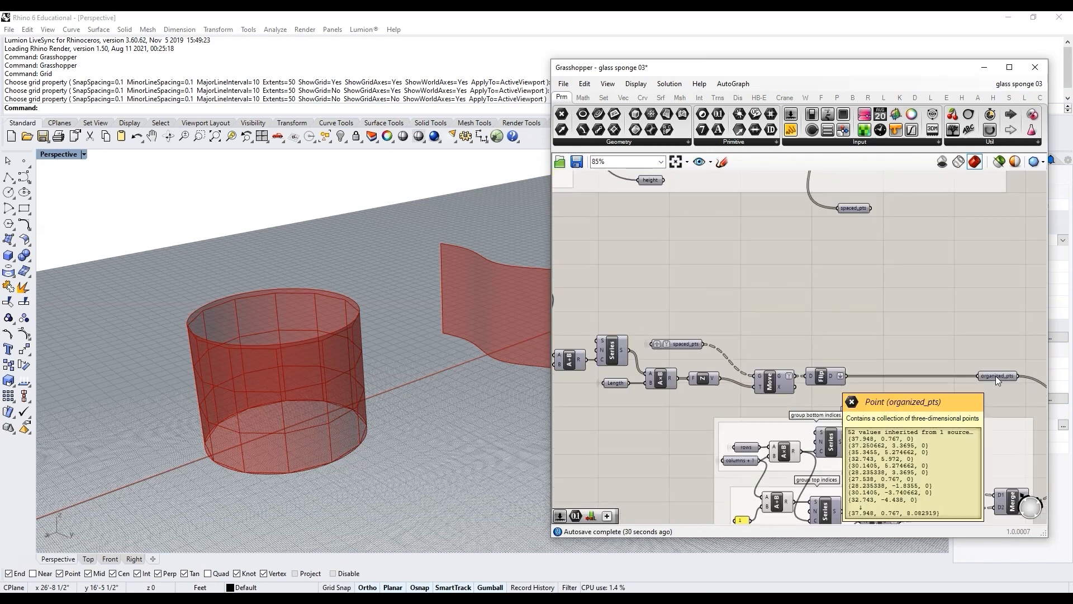
{"action": "scroll", "coordinate": [987, 380], "scroll_direction": "down", "scroll_amount": 1}
{"action": "scroll", "coordinate": [854, 392], "scroll_direction": "up", "scroll_amount": 1}
Step: Group the components that produce the organized points, recolour the group and name it get organized points
{"action": "left_click_drag", "start_coordinate": [890, 392], "coordinate": [598, 338]}
{"action": "scroll", "coordinate": [748, 351], "scroll_direction": "down", "scroll_amount": 2}
{"action": "left_click_drag", "start_coordinate": [664, 353], "coordinate": [742, 357]}
{"action": "left_click_drag", "start_coordinate": [966, 389], "coordinate": [678, 338]}
{"action": "key", "text": "ctrl+g"}
{"action": "right_click", "coordinate": [831, 344]}
{"action": "mouse_move", "coordinate": [888, 466]}
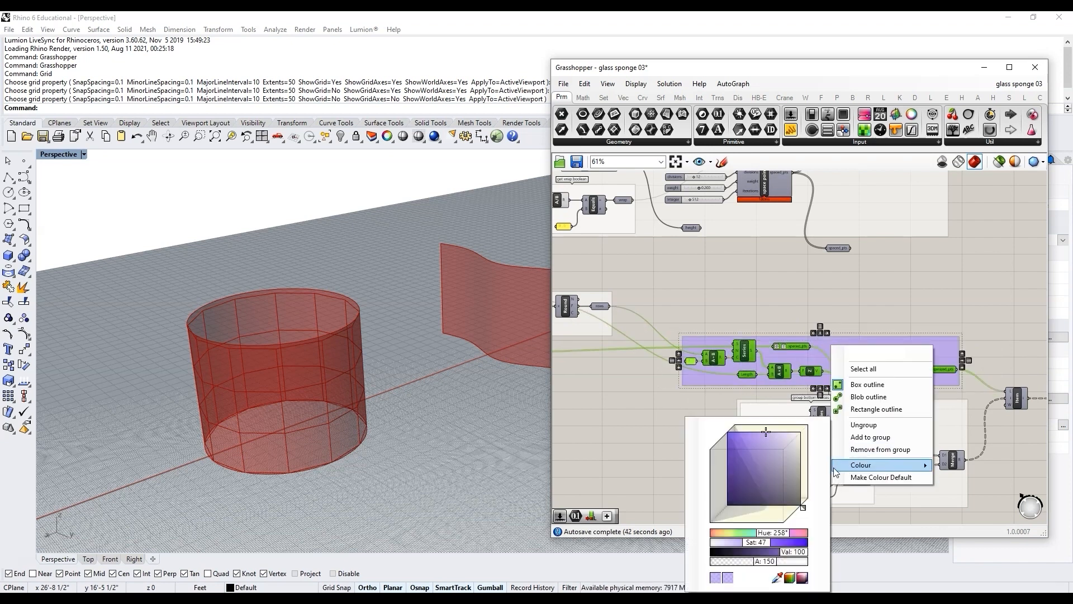
{"action": "left_click", "coordinate": [771, 434]}
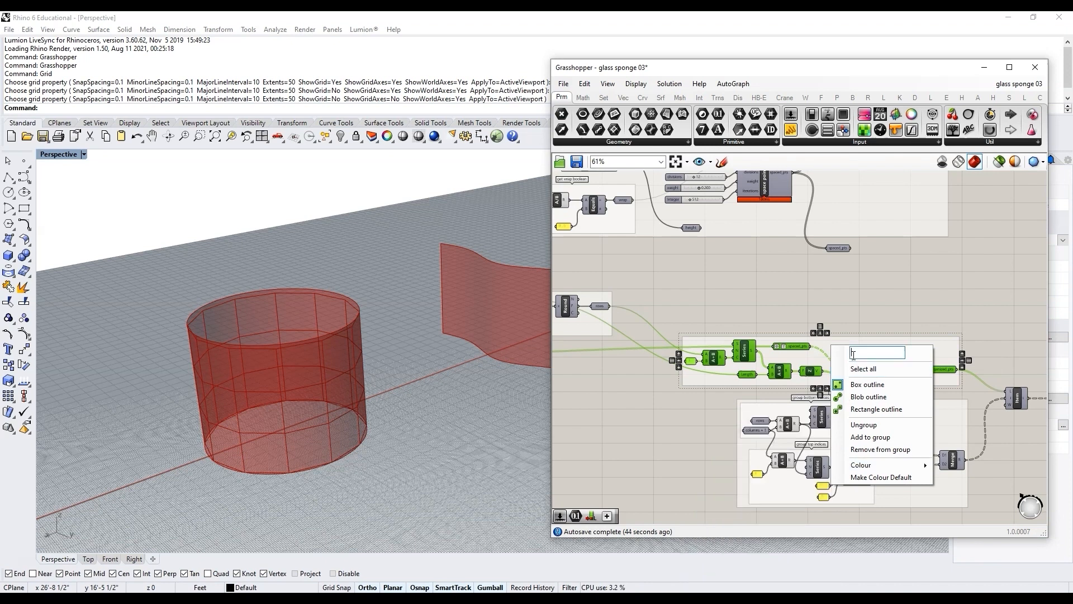
{"action": "type", "text": "get organized points"}
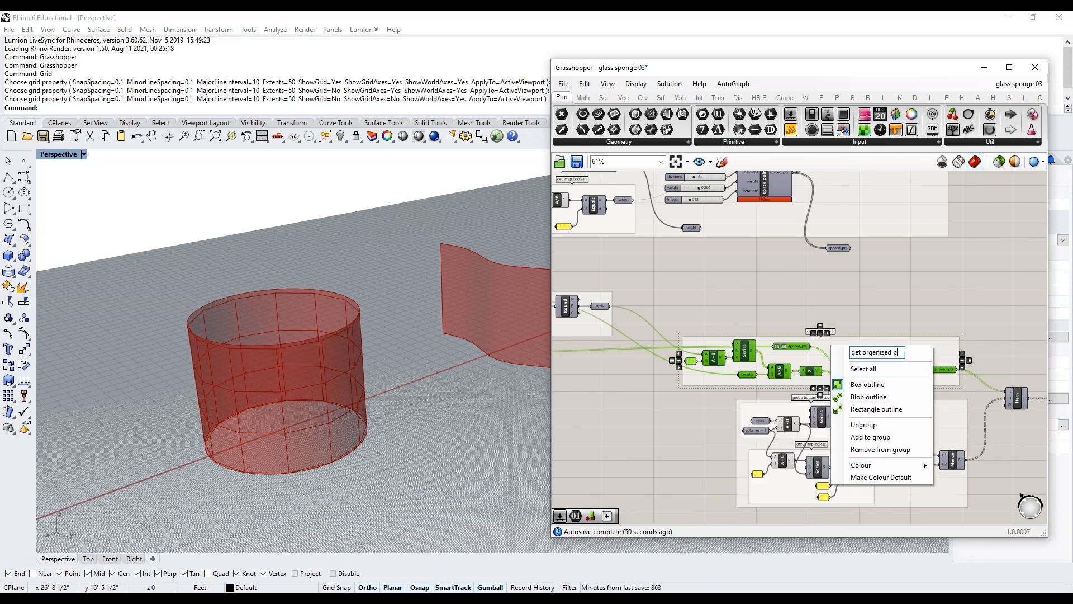
{"action": "left_click", "coordinate": [839, 309]}
Step: Rearrange the grouped components to tidy the layout of the definition
{"action": "scroll", "coordinate": [836, 311], "scroll_direction": "down", "scroll_amount": 3}
{"action": "left_click_drag", "start_coordinate": [751, 319], "coordinate": [889, 439]}
{"action": "left_click_drag", "start_coordinate": [853, 334], "coordinate": [813, 317]}
{"action": "left_click", "coordinate": [823, 345]}
{"action": "left_click_drag", "start_coordinate": [837, 402], "coordinate": [804, 399]}
{"action": "left_click", "coordinate": [810, 418]}
{"action": "right_click_drag", "start_coordinate": [904, 366], "coordinate": [664, 366]}
{"action": "scroll", "coordinate": [699, 367], "scroll_direction": "up", "scroll_amount": 5}
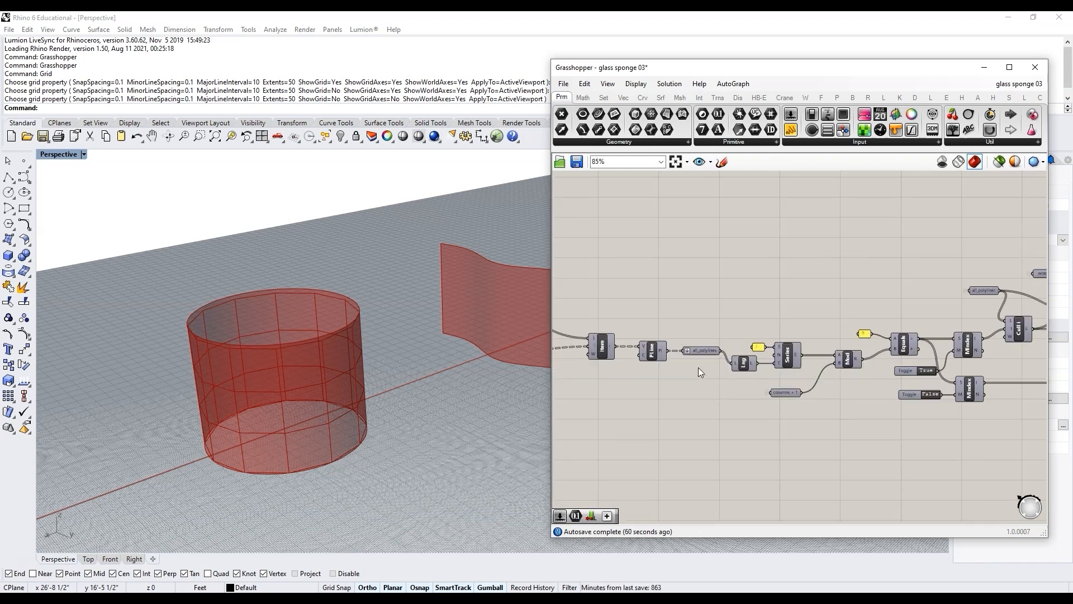
{"action": "scroll", "coordinate": [736, 396], "scroll_direction": "down", "scroll_amount": 6}
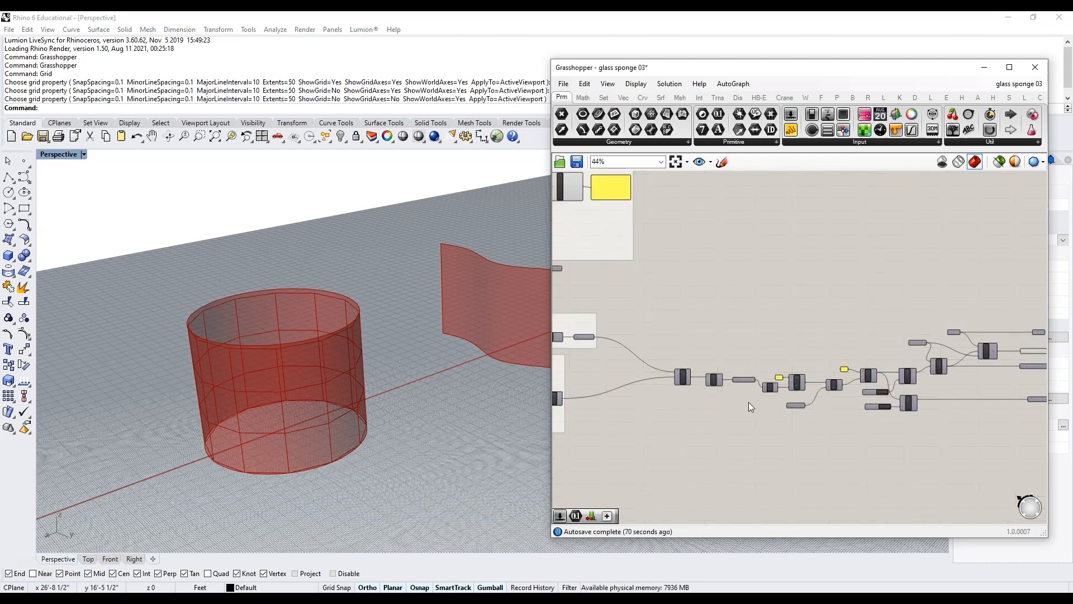
Step: Select the chain of components after the organized points and shift them together to compact the layout
{"action": "scroll", "coordinate": [717, 390], "scroll_direction": "up", "scroll_amount": 4}
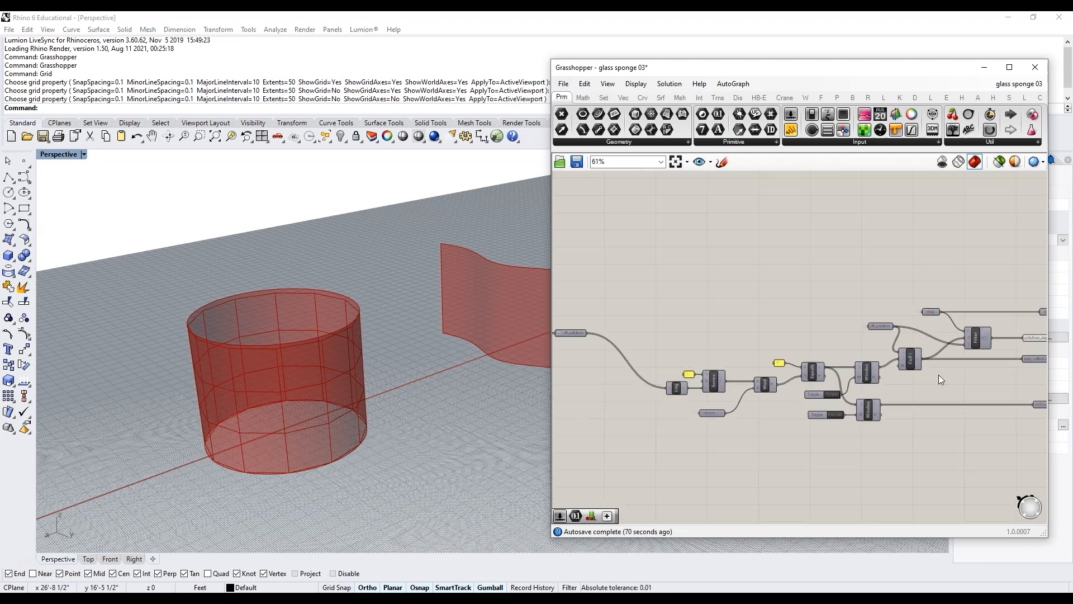
{"action": "scroll", "coordinate": [924, 379], "scroll_direction": "down", "scroll_amount": 1}
{"action": "scroll", "coordinate": [923, 380], "scroll_direction": "up", "scroll_amount": 2}
{"action": "scroll", "coordinate": [883, 385], "scroll_direction": "down", "scroll_amount": 2}
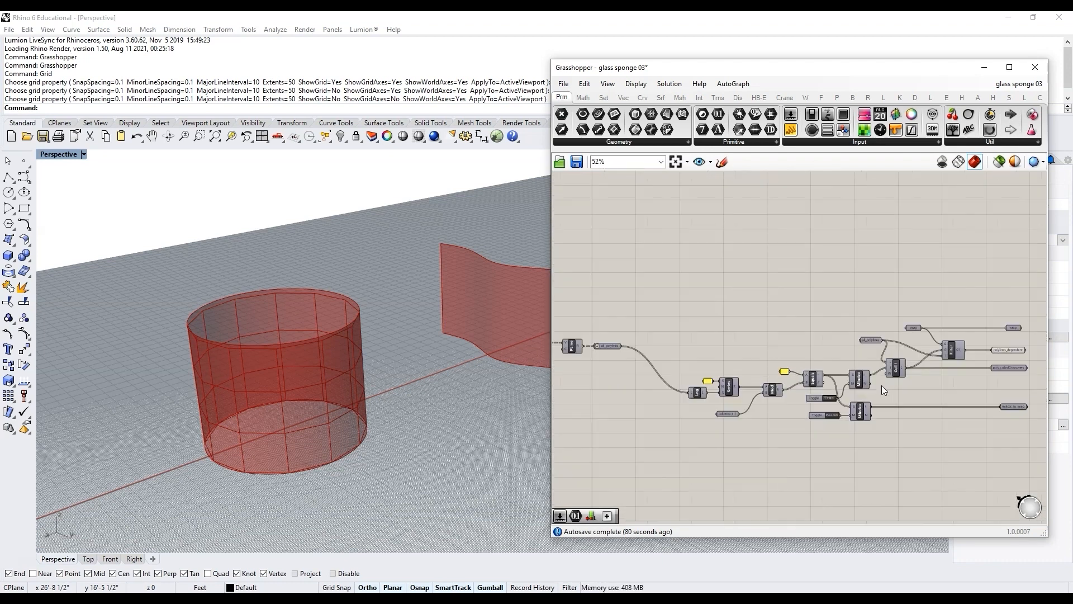
{"action": "scroll", "coordinate": [998, 383], "scroll_direction": "up", "scroll_amount": 3}
{"action": "mouse_move", "coordinate": [1009, 357]}
{"action": "left_click_drag", "start_coordinate": [1008, 357], "coordinate": [934, 378], "text": "alt"}
{"action": "left_click_drag", "start_coordinate": [888, 338], "coordinate": [905, 334]}
{"action": "left_click_drag", "start_coordinate": [927, 374], "coordinate": [876, 359]}
{"action": "scroll", "coordinate": [891, 380], "scroll_direction": "down", "scroll_amount": 3}
{"action": "left_click_drag", "start_coordinate": [894, 426], "coordinate": [685, 364]}
{"action": "left_click_drag", "start_coordinate": [859, 373], "coordinate": [819, 379]}
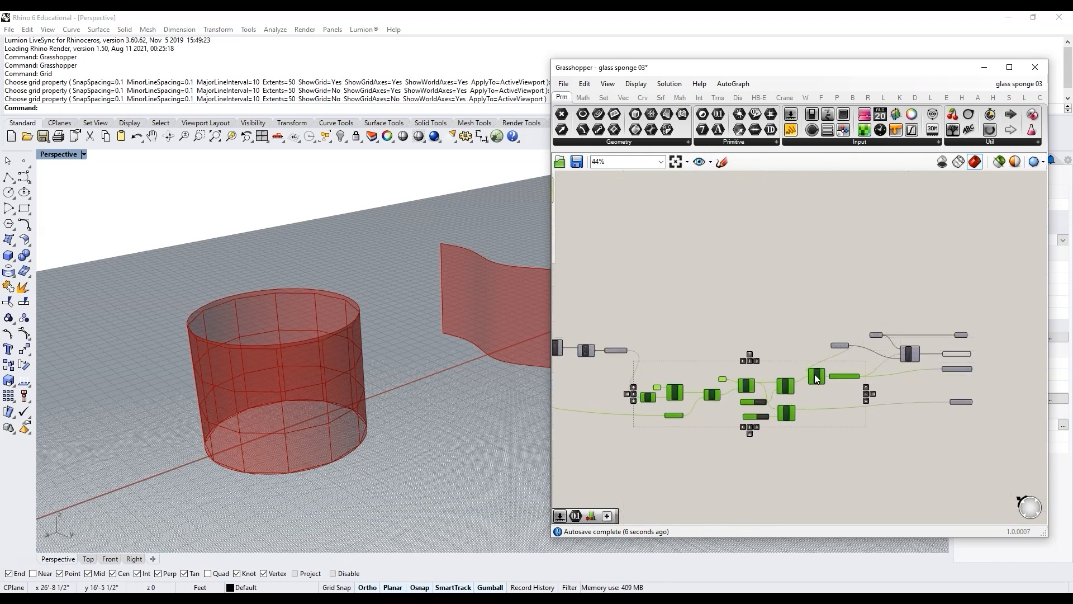
Step: Add a second all_polylines parameter wired from the first, set its wire display to Default and move it below
{"action": "scroll", "coordinate": [819, 379], "scroll_direction": "up", "scroll_amount": 2}
{"action": "left_click", "coordinate": [924, 431]}
{"action": "left_click_drag", "start_coordinate": [857, 322], "coordinate": [767, 324]}
{"action": "left_click", "coordinate": [961, 391]}
{"action": "scroll", "coordinate": [975, 391], "scroll_direction": "down", "scroll_amount": 3}
{"action": "scroll", "coordinate": [960, 455], "scroll_direction": "up", "scroll_amount": 3}
{"action": "left_click_drag", "start_coordinate": [993, 441], "coordinate": [678, 353]}
{"action": "left_click", "coordinate": [744, 455]}
{"action": "left_click_drag", "start_coordinate": [885, 330], "coordinate": [692, 347]}
{"action": "scroll", "coordinate": [721, 349], "scroll_direction": "up", "scroll_amount": 3}
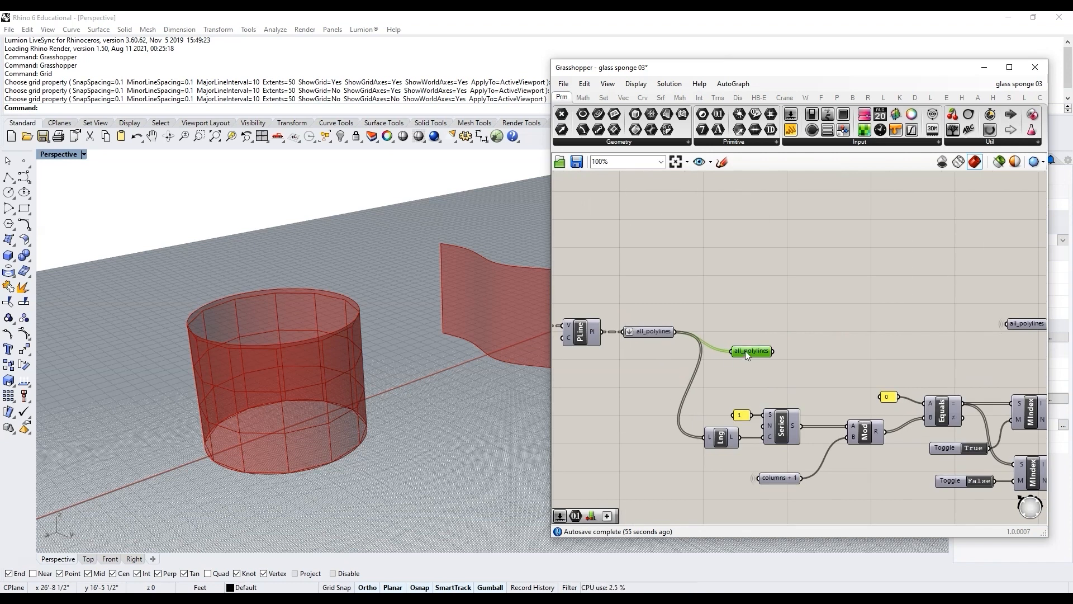
{"action": "right_click", "coordinate": [746, 351]}
{"action": "mouse_move", "coordinate": [810, 409]}
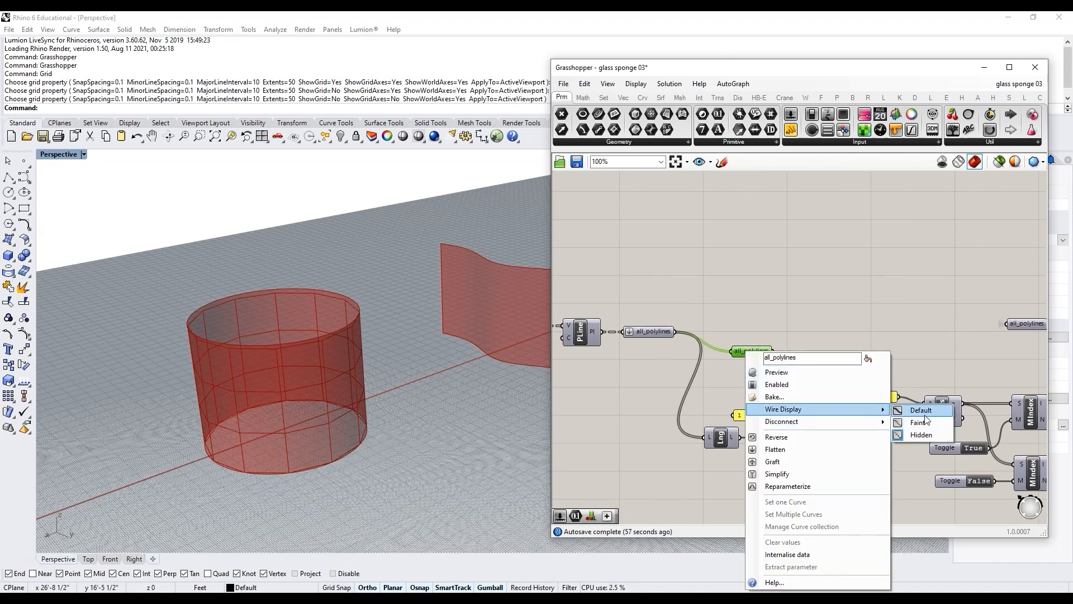
{"action": "left_click", "coordinate": [916, 412]}
{"action": "left_click_drag", "start_coordinate": [697, 386], "coordinate": [656, 402]}
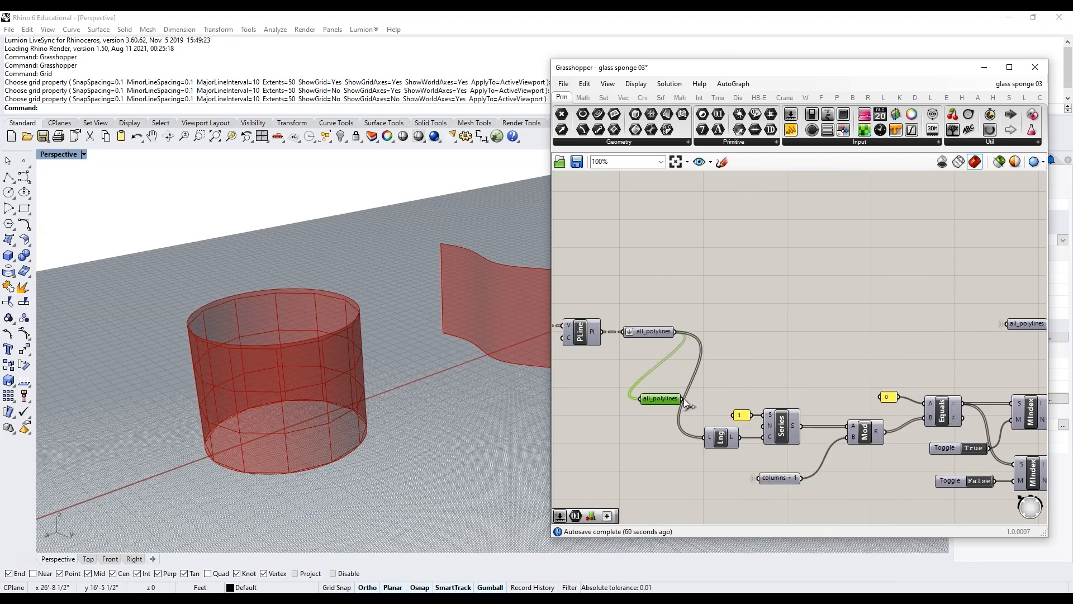
Step: Connect the new all_polylines parameter to the Cull component's list input and move the original parameter aside
{"action": "scroll", "coordinate": [688, 395], "scroll_direction": "down", "scroll_amount": 3}
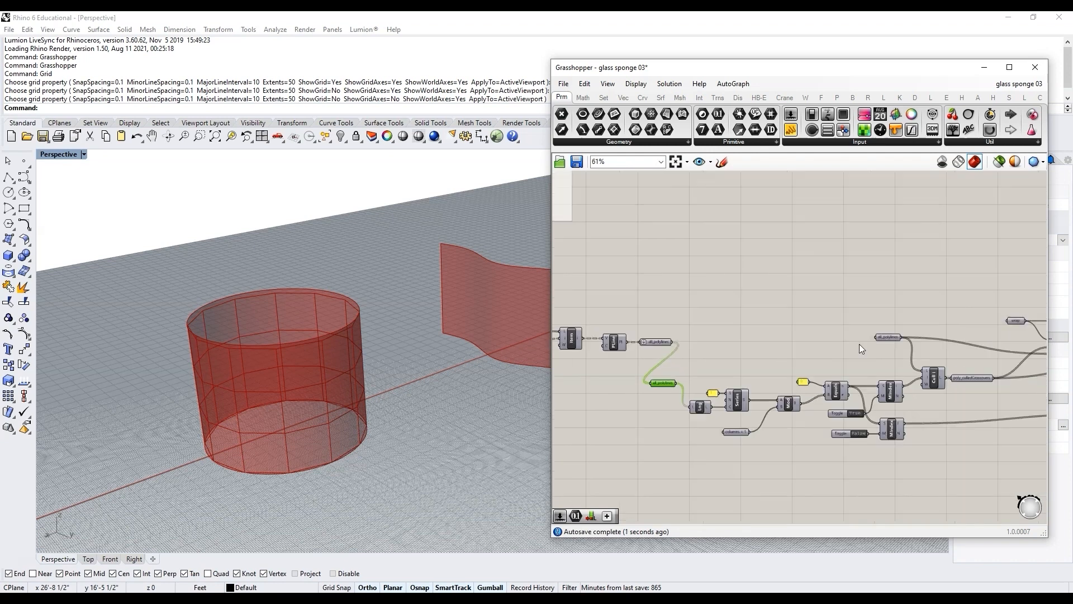
{"action": "left_click", "coordinate": [884, 339]}
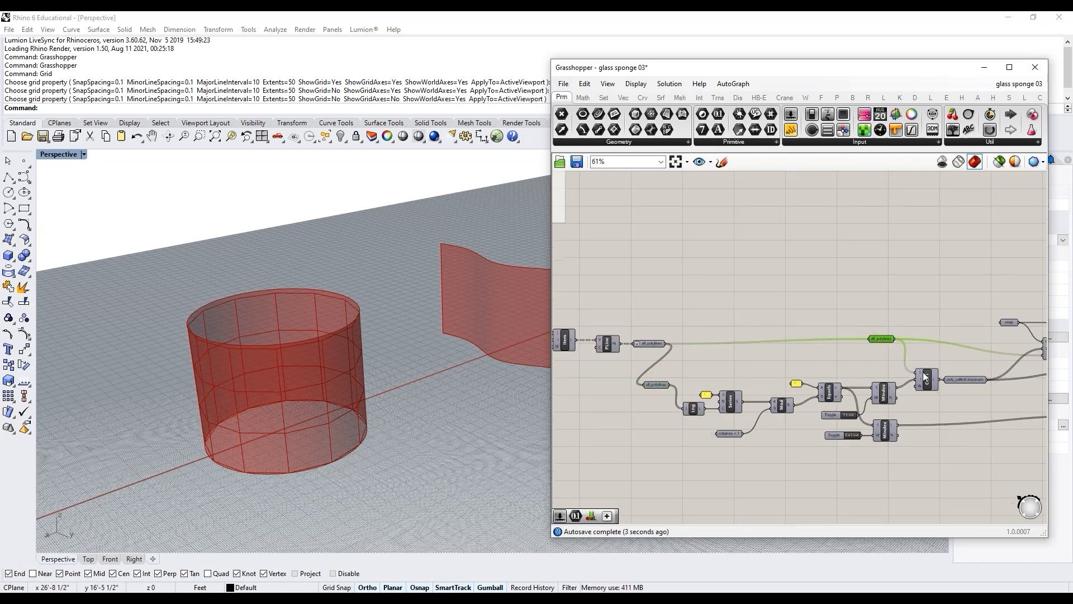
{"action": "left_click_drag", "start_coordinate": [673, 384], "coordinate": [917, 373]}
{"action": "scroll", "coordinate": [685, 385], "scroll_direction": "down", "scroll_amount": 2}
{"action": "scroll", "coordinate": [774, 380], "scroll_direction": "up", "scroll_amount": 3}
{"action": "left_click_drag", "start_coordinate": [864, 331], "coordinate": [746, 304]}
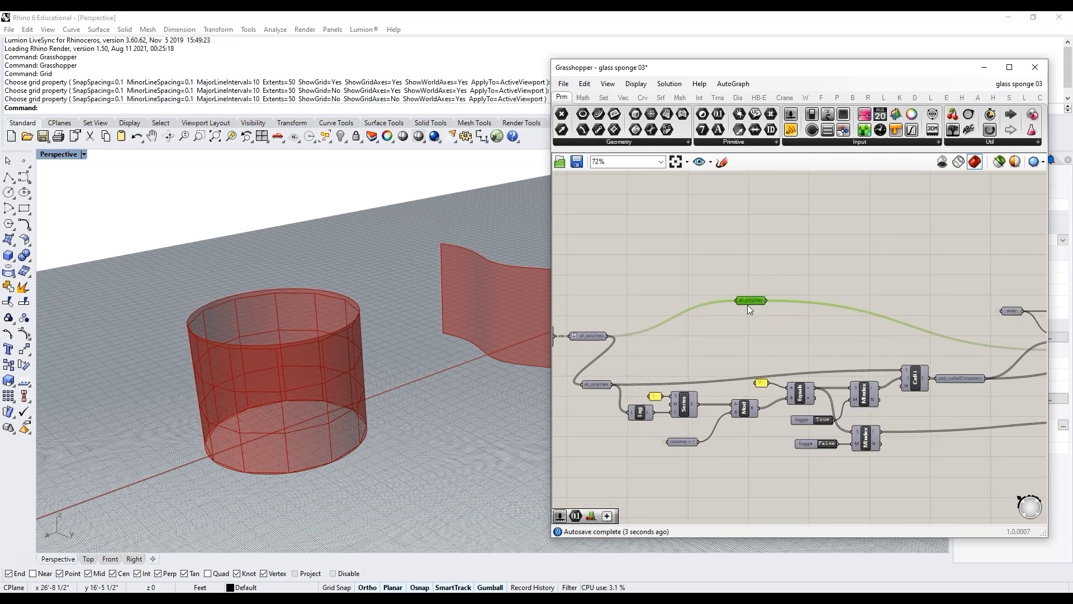
{"action": "left_click", "coordinate": [746, 342]}
{"action": "scroll", "coordinate": [745, 358], "scroll_direction": "down", "scroll_amount": 3}
{"action": "scroll", "coordinate": [744, 369], "scroll_direction": "up", "scroll_amount": 3}
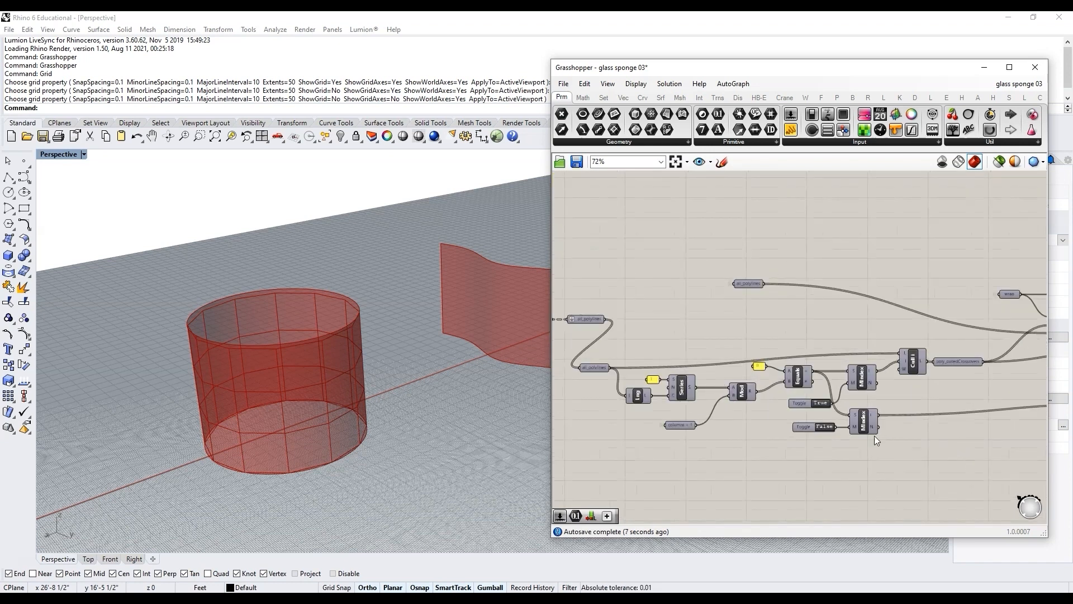
Step: Insert a relay indices_to_keep parameter between the Member Index output and the existing indices_to_keep parameter
{"action": "left_click", "coordinate": [596, 368]}
{"action": "left_click", "coordinate": [864, 421]}
{"action": "left_click", "coordinate": [957, 361]}
{"action": "scroll", "coordinate": [957, 400], "scroll_direction": "down", "scroll_amount": 4}
{"action": "scroll", "coordinate": [965, 402], "scroll_direction": "up", "scroll_amount": 4}
{"action": "left_click_drag", "start_coordinate": [988, 401], "coordinate": [787, 420]}
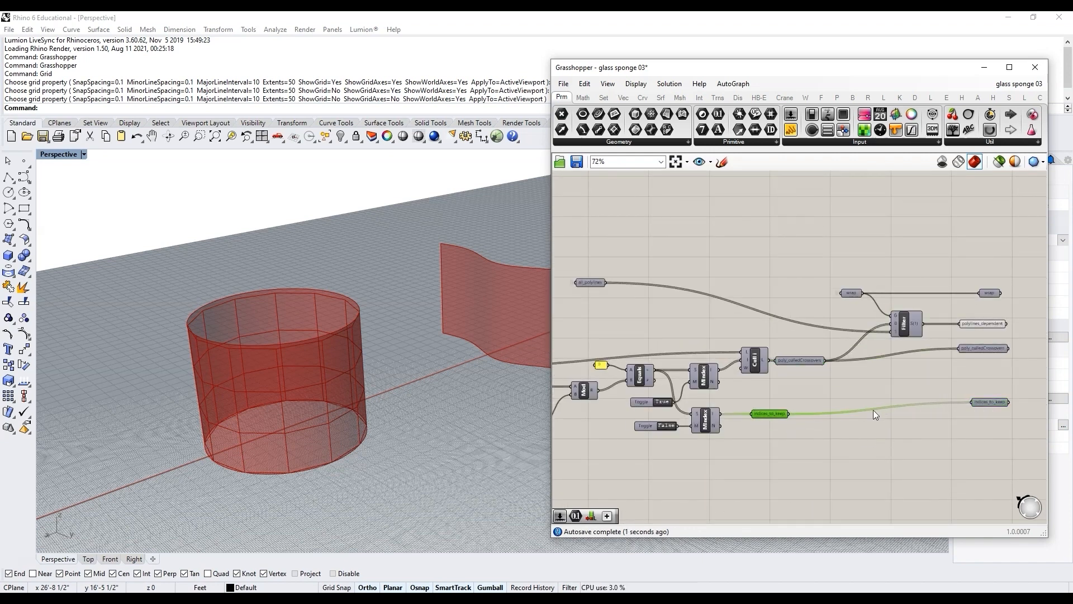
{"action": "scroll", "coordinate": [877, 412], "scroll_direction": "down", "scroll_amount": 2}
{"action": "left_click_drag", "start_coordinate": [894, 444], "coordinate": [620, 360]}
{"action": "left_click", "coordinate": [826, 438]}
{"action": "scroll", "coordinate": [651, 424], "scroll_direction": "up", "scroll_amount": 5}
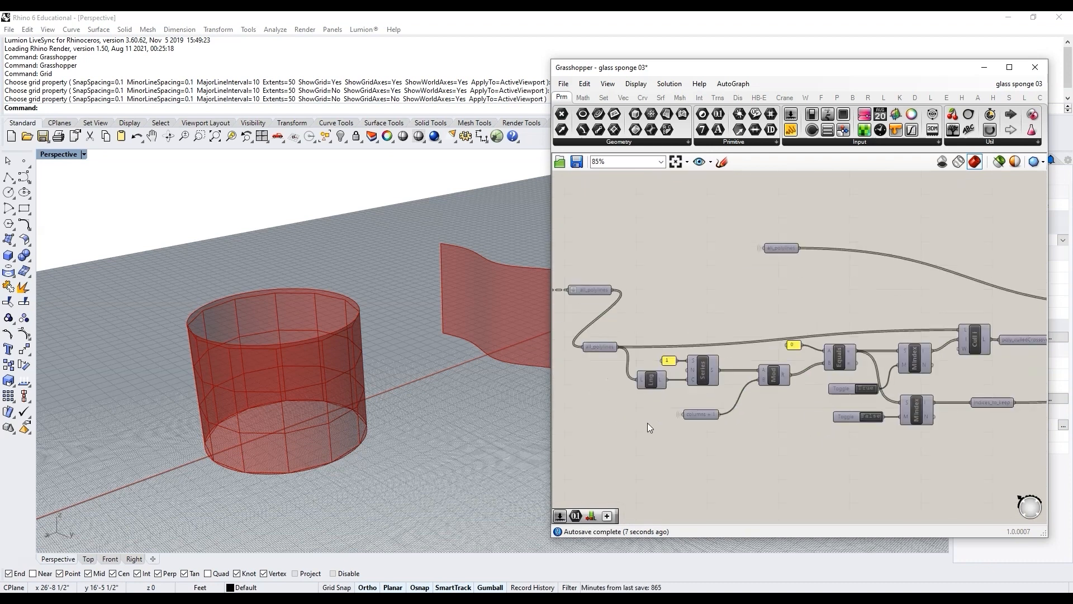
{"action": "left_click", "coordinate": [749, 407]}
Step: Insert a relay columns + 1 parameter in front of the Mod component's divisor input
{"action": "scroll", "coordinate": [880, 411], "scroll_direction": "down", "scroll_amount": 6}
{"action": "scroll", "coordinate": [755, 411], "scroll_direction": "up", "scroll_amount": 1}
{"action": "scroll", "coordinate": [844, 411], "scroll_direction": "up", "scroll_amount": 5}
{"action": "left_click_drag", "start_coordinate": [869, 418], "coordinate": [649, 417], "text": "alt"}
{"action": "right_click", "coordinate": [871, 411]}
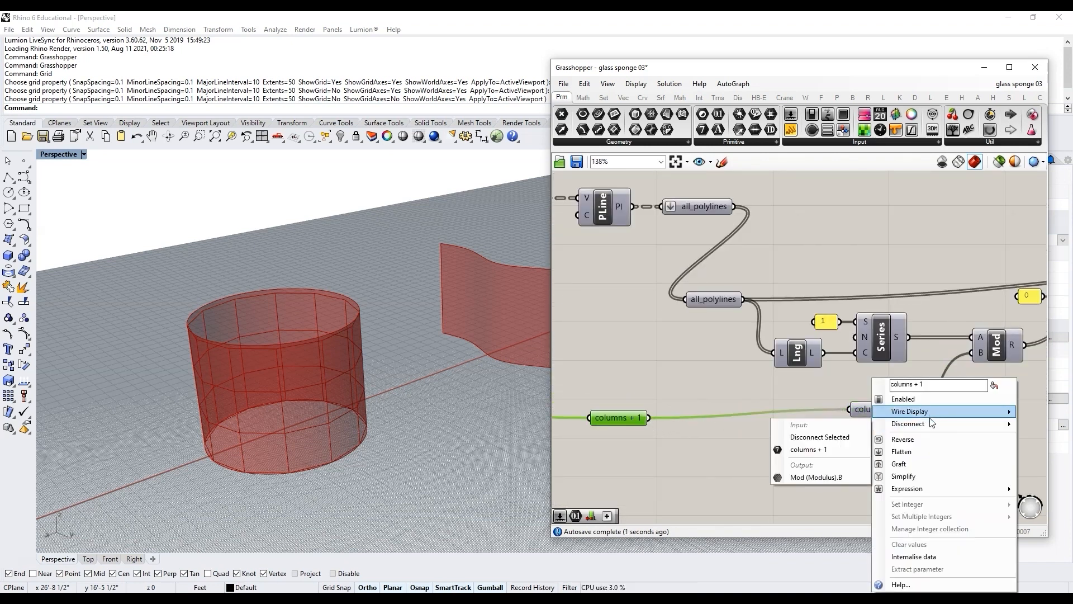
{"action": "left_click", "coordinate": [793, 427]}
{"action": "scroll", "coordinate": [828, 423], "scroll_direction": "down", "scroll_amount": 5}
{"action": "scroll", "coordinate": [756, 419], "scroll_direction": "up", "scroll_amount": 3}
{"action": "left_click_drag", "start_coordinate": [757, 412], "coordinate": [727, 405]}
{"action": "scroll", "coordinate": [727, 402], "scroll_direction": "down", "scroll_amount": 4}
{"action": "scroll", "coordinate": [741, 364], "scroll_direction": "up", "scroll_amount": 2}
{"action": "left_click", "coordinate": [739, 361]}
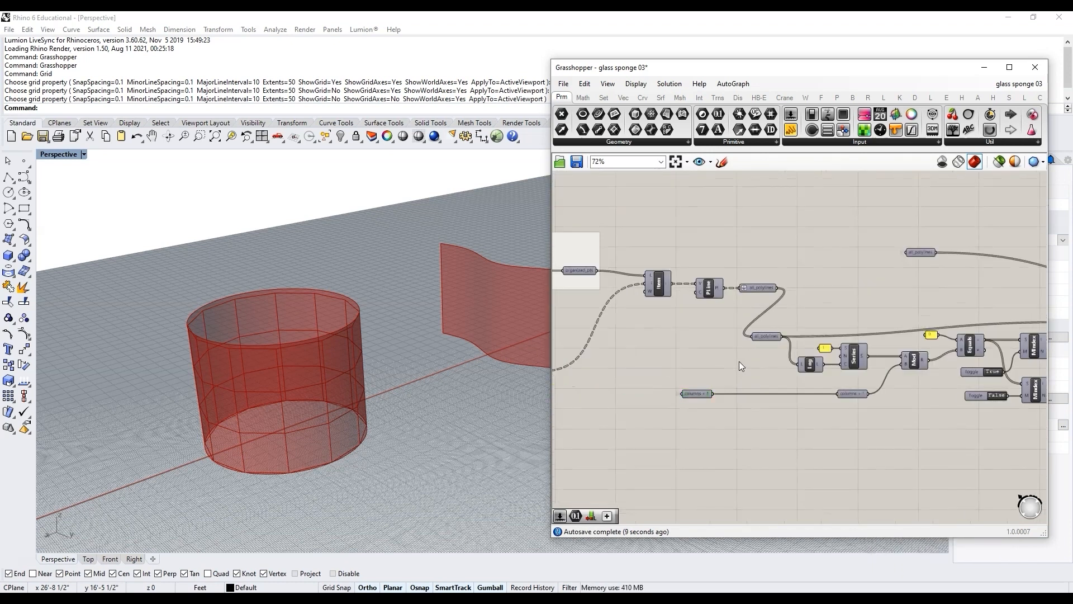
Step: Collapse the selected crossover-culling components and relay parameters into a cluster
{"action": "scroll", "coordinate": [740, 361], "scroll_direction": "down", "scroll_amount": 3}
{"action": "scroll", "coordinate": [955, 361], "scroll_direction": "up", "scroll_amount": 2}
{"action": "left_click_drag", "start_coordinate": [972, 375], "coordinate": [665, 320]}
{"action": "middle_click", "coordinate": [805, 378]}
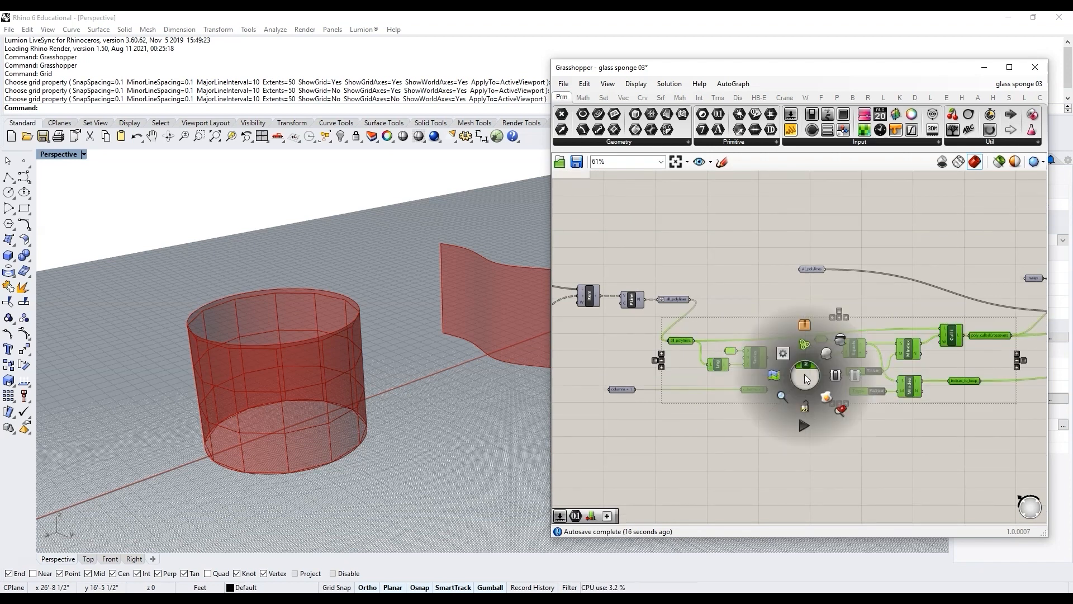
{"action": "left_click", "coordinate": [806, 327]}
Step: Position the cluster, connect columns + 1 to it and name the cluster cull crossovers
{"action": "scroll", "coordinate": [833, 358], "scroll_direction": "up", "scroll_amount": 2}
{"action": "left_click_drag", "start_coordinate": [831, 359], "coordinate": [747, 358]}
{"action": "scroll", "coordinate": [711, 361], "scroll_direction": "down", "scroll_amount": 2}
{"action": "left_click_drag", "start_coordinate": [573, 387], "coordinate": [668, 361]}
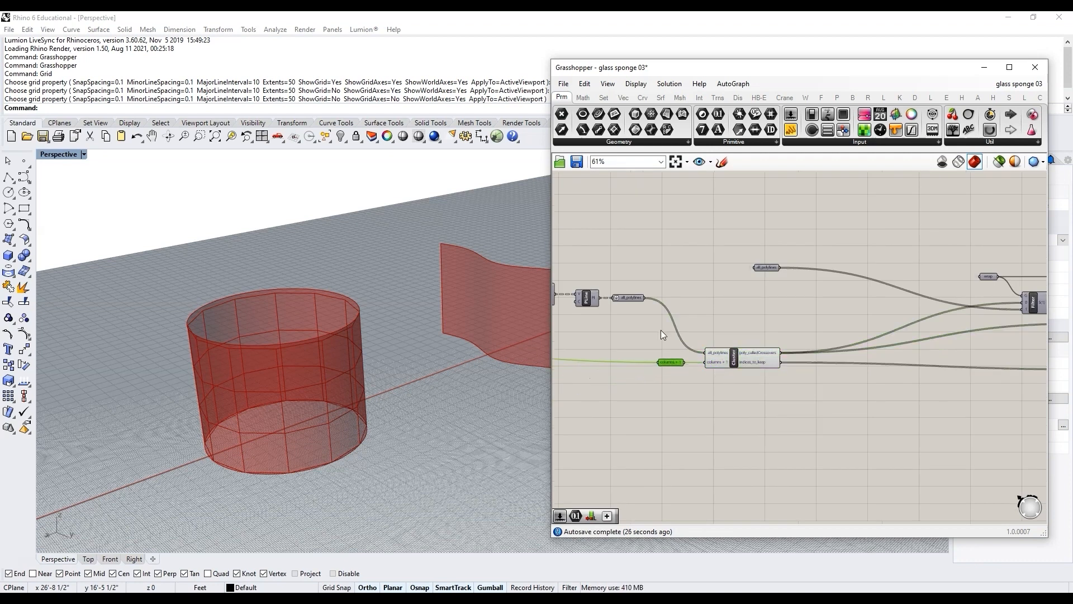
{"action": "scroll", "coordinate": [661, 330], "scroll_direction": "up", "scroll_amount": 3}
{"action": "right_click", "coordinate": [805, 381]}
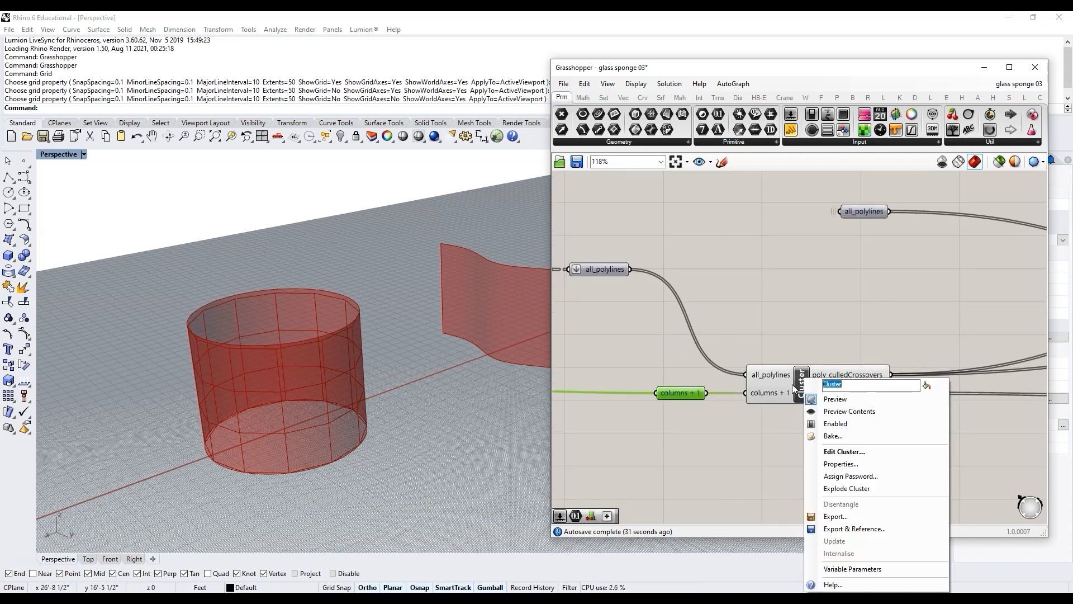
{"action": "type", "text": "cull crossovers"}
{"action": "key", "text": "Return"}
Step: Move the cluster's downstream output parameters closer to the cluster
{"action": "scroll", "coordinate": [757, 318], "scroll_direction": "down", "scroll_amount": 4}
{"action": "scroll", "coordinate": [771, 369], "scroll_direction": "up", "scroll_amount": 3}
{"action": "left_click_drag", "start_coordinate": [745, 399], "coordinate": [630, 348]}
{"action": "left_click_drag", "start_coordinate": [742, 360], "coordinate": [687, 318]}
{"action": "left_click", "coordinate": [661, 363]}
{"action": "scroll", "coordinate": [662, 363], "scroll_direction": "down", "scroll_amount": 4}
{"action": "scroll", "coordinate": [881, 320], "scroll_direction": "up", "scroll_amount": 2}
{"action": "left_click_drag", "start_coordinate": [951, 399], "coordinate": [816, 296]}
{"action": "scroll", "coordinate": [966, 331], "scroll_direction": "down", "scroll_amount": 2}
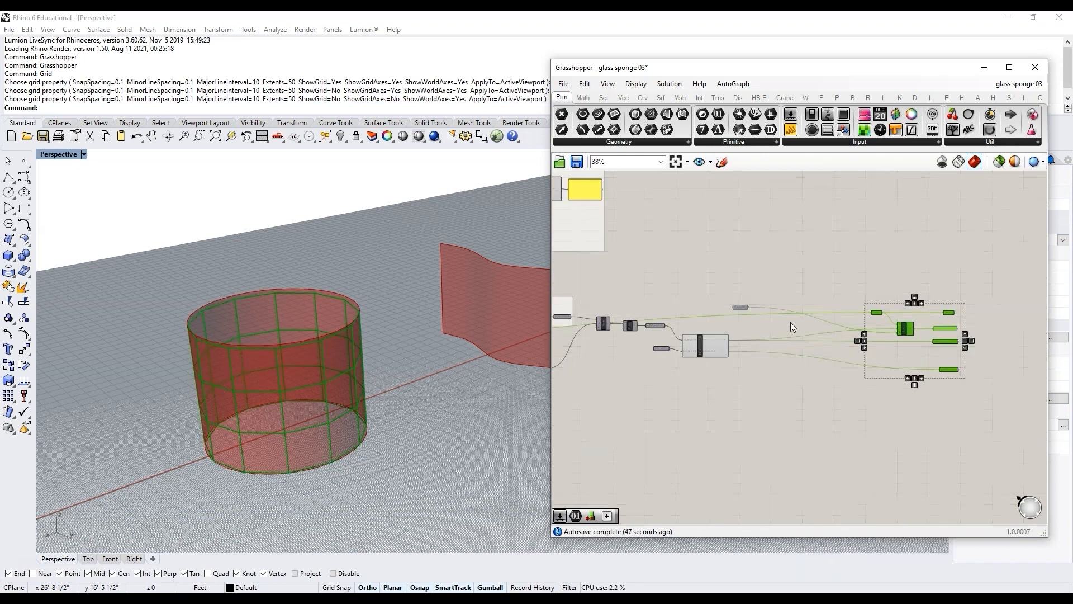
{"action": "scroll", "coordinate": [790, 322], "scroll_direction": "up", "scroll_amount": 1}
{"action": "left_click_drag", "start_coordinate": [944, 331], "coordinate": [807, 333]}
{"action": "left_click", "coordinate": [706, 365]}
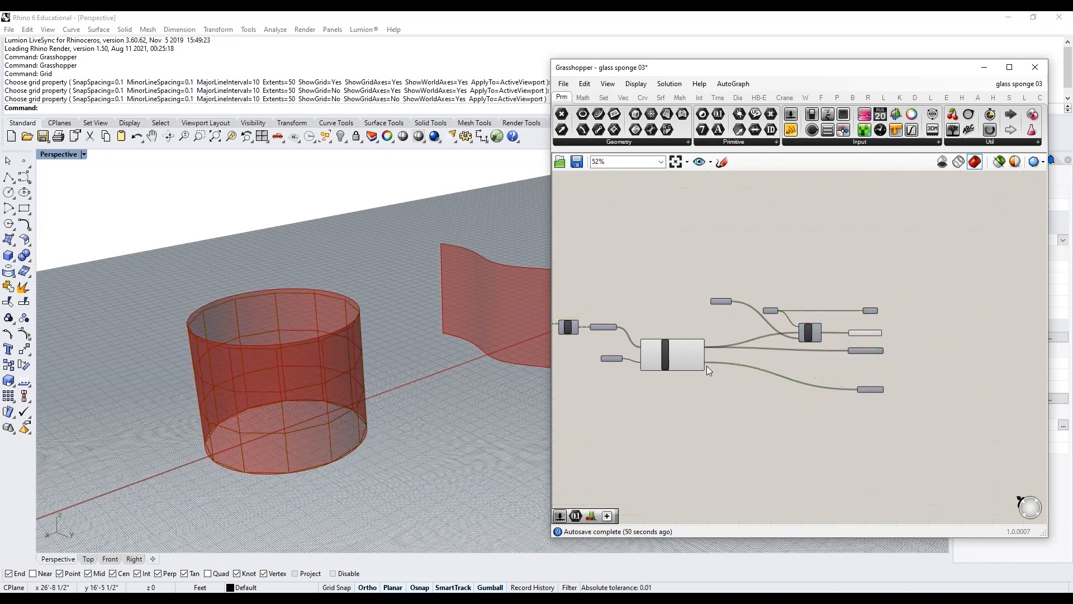
Step: Delete the unused, disconnected all_polylines parameter
{"action": "scroll", "coordinate": [707, 366], "scroll_direction": "up", "scroll_amount": 1}
{"action": "scroll", "coordinate": [670, 346], "scroll_direction": "up", "scroll_amount": 1}
{"action": "left_click_drag", "start_coordinate": [618, 353], "coordinate": [961, 377]}
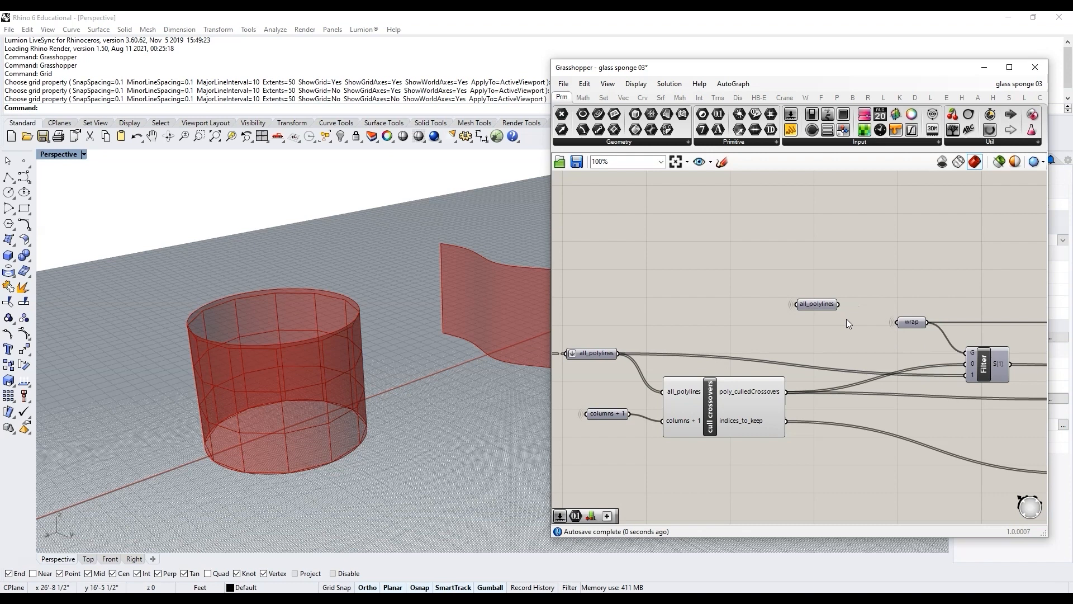
{"action": "left_click", "coordinate": [813, 302]}
{"action": "key", "text": "Delete"}
Step: Realign the Filter component and the output parameters beside the cull crossovers cluster
{"action": "scroll", "coordinate": [848, 338], "scroll_direction": "down", "scroll_amount": 1}
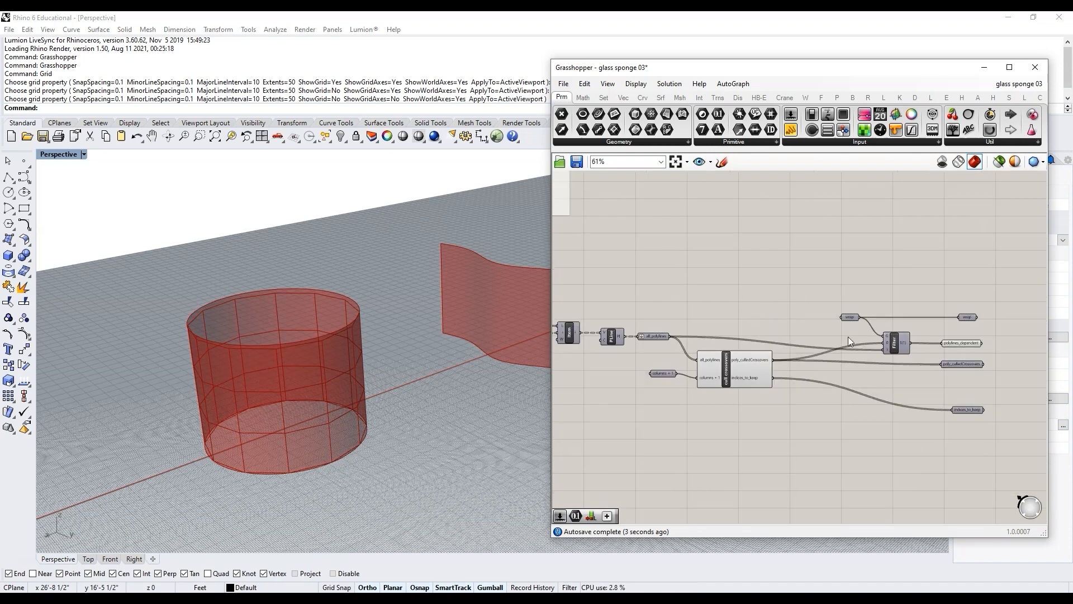
{"action": "scroll", "coordinate": [928, 380], "scroll_direction": "up", "scroll_amount": 1}
{"action": "left_click_drag", "start_coordinate": [978, 420], "coordinate": [803, 384]}
{"action": "left_click_drag", "start_coordinate": [977, 356], "coordinate": [863, 361]}
{"action": "left_click_drag", "start_coordinate": [1003, 343], "coordinate": [810, 279]}
{"action": "left_click_drag", "start_coordinate": [884, 333], "coordinate": [794, 333]}
{"action": "left_click", "coordinate": [834, 377]}
{"action": "scroll", "coordinate": [834, 377], "scroll_direction": "up", "scroll_amount": 2}
{"action": "left_click_drag", "start_coordinate": [837, 393], "coordinate": [897, 360]}
{"action": "left_click", "coordinate": [844, 330]}
{"action": "scroll", "coordinate": [943, 381], "scroll_direction": "up", "scroll_amount": 1}
{"action": "left_click_drag", "start_coordinate": [944, 433], "coordinate": [783, 229]}
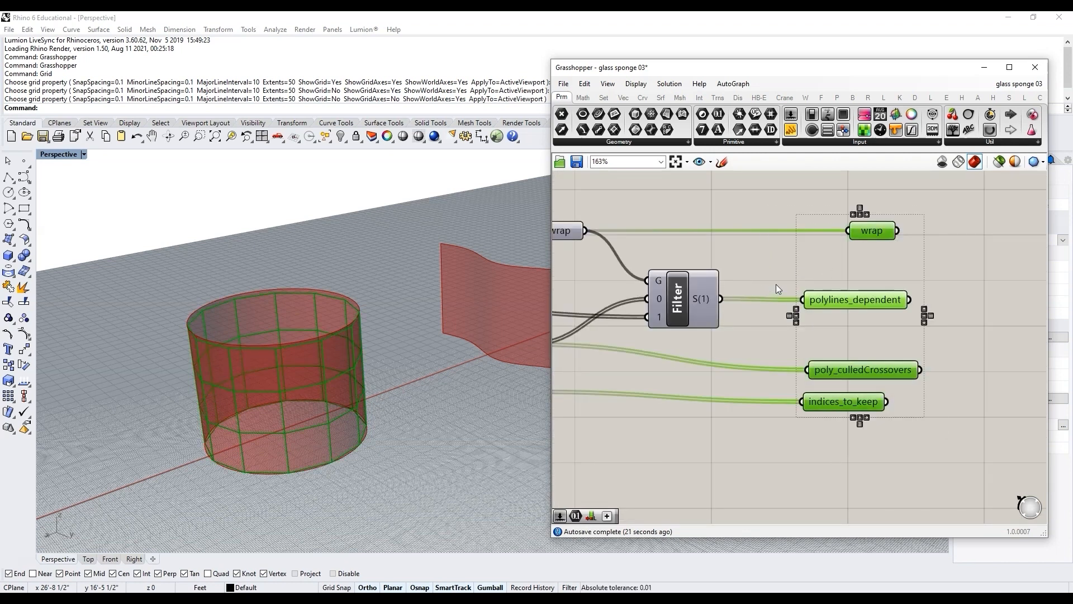